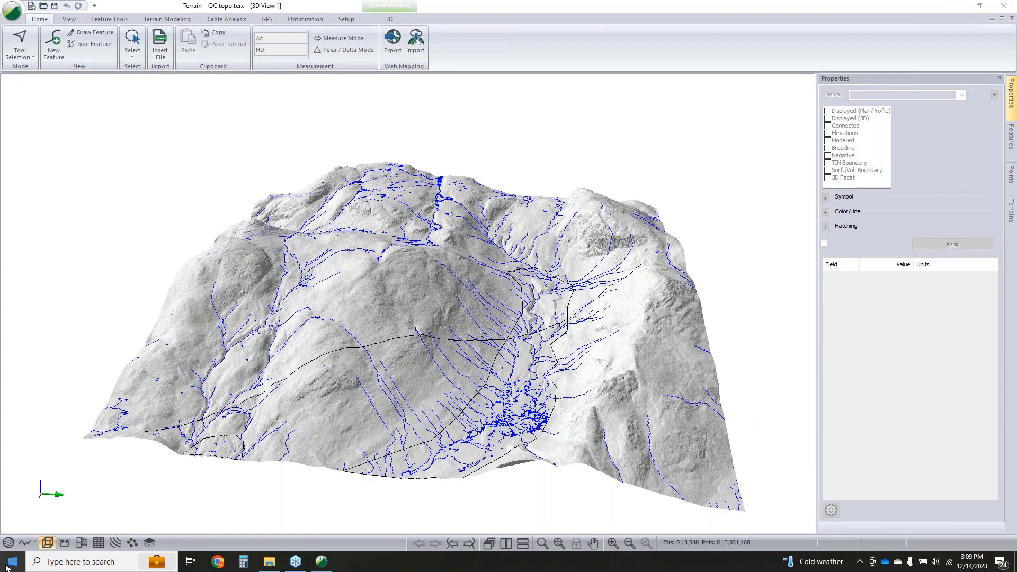
In the plan view, select the A to B line that crosses the hatched zone.
left_click(8, 543)
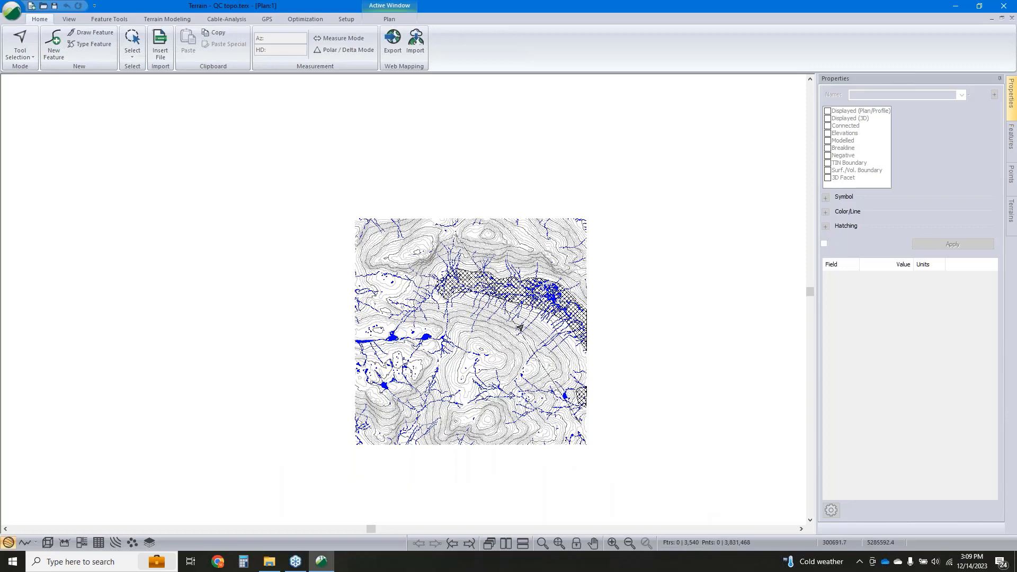
scroll(547, 300, "up", 5)
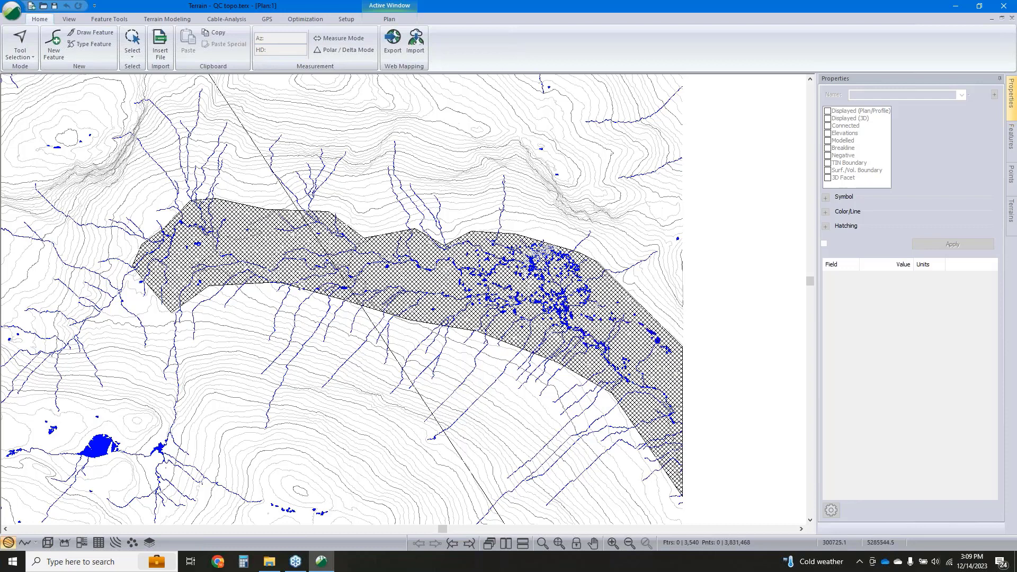
scroll(456, 371, "down", 2)
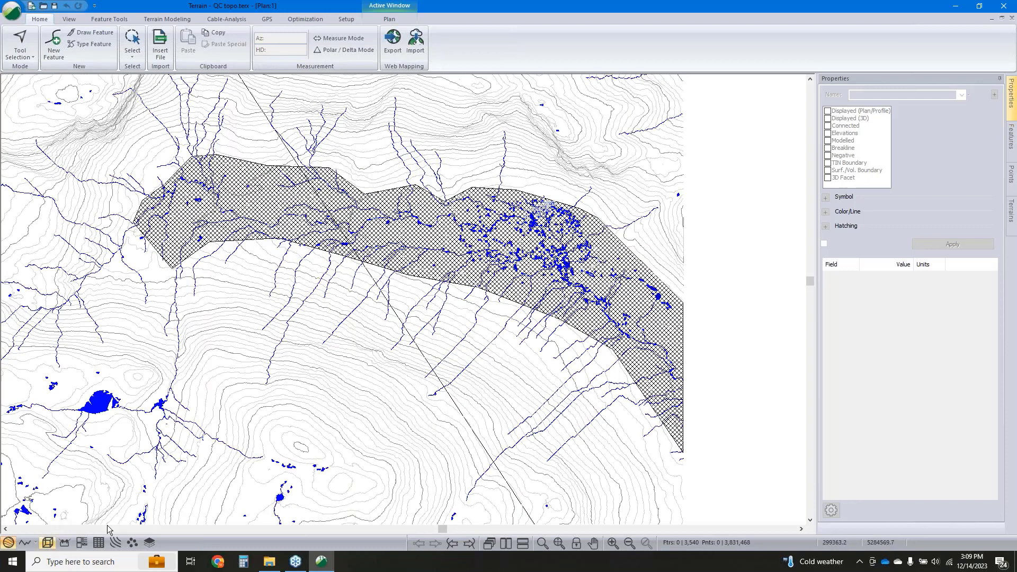
left_click(452, 401)
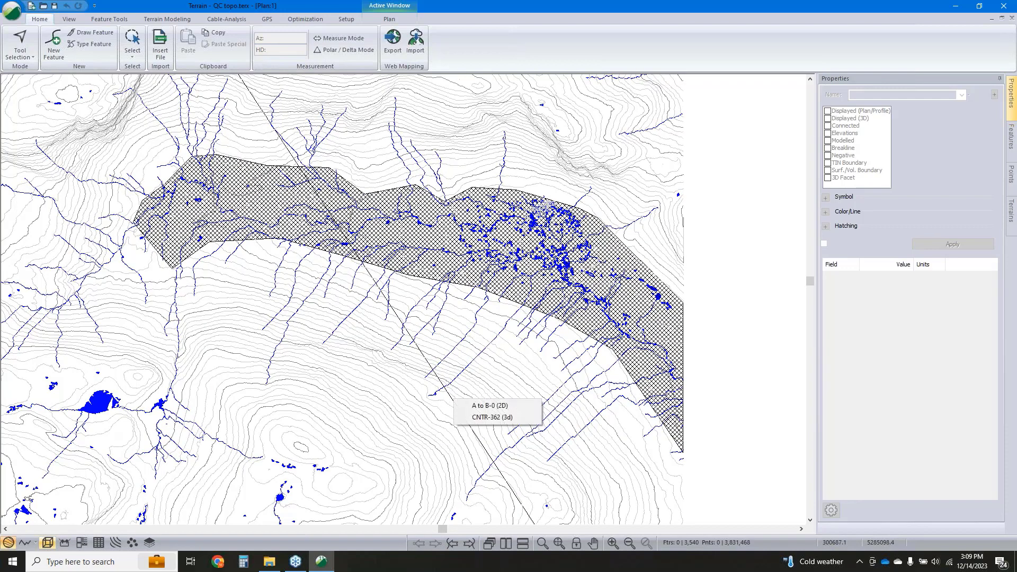
left_click(466, 406)
scroll(408, 371, "down", 1)
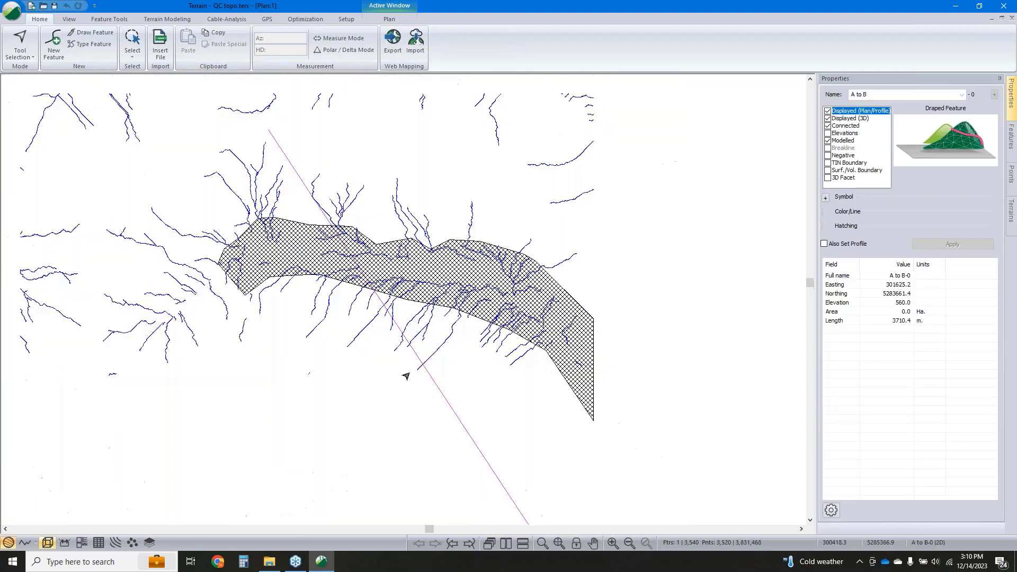
scroll(449, 391, "down", 1)
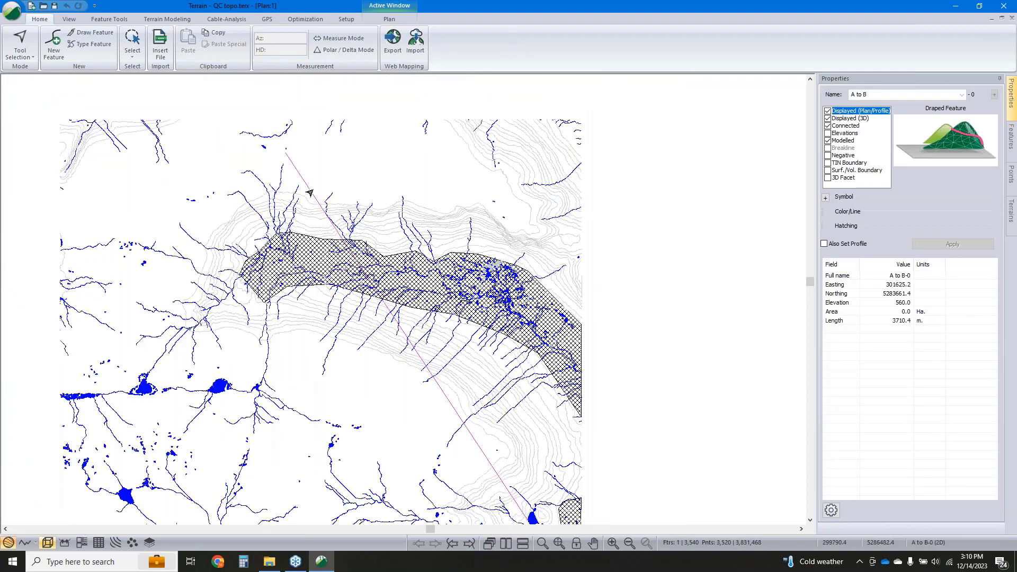
From the 3D view, run Path Explorer on the selected line for 5 paths with a 12.0 m road width, accepting the solutions found.
left_click(47, 543)
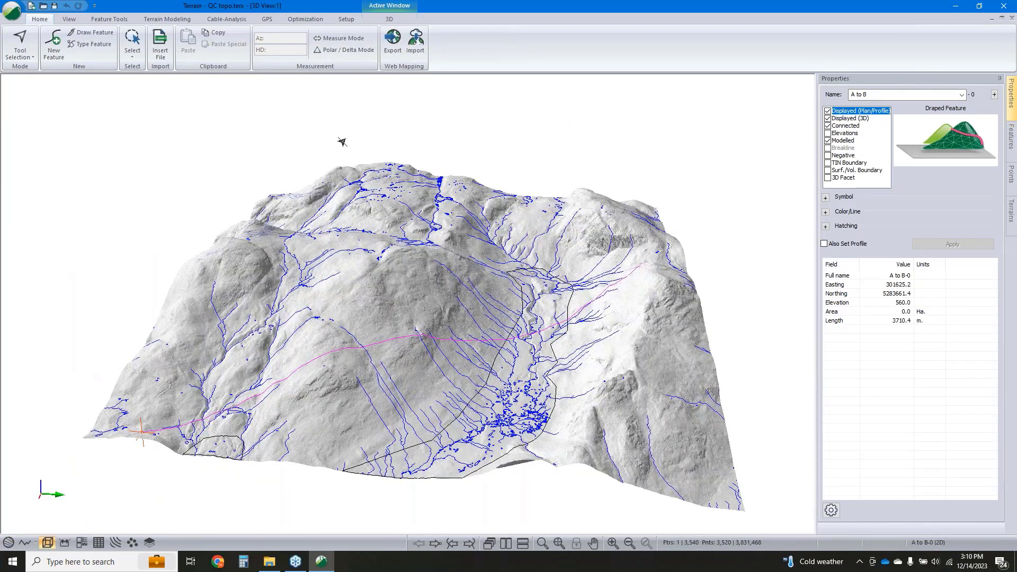
left_click(307, 20)
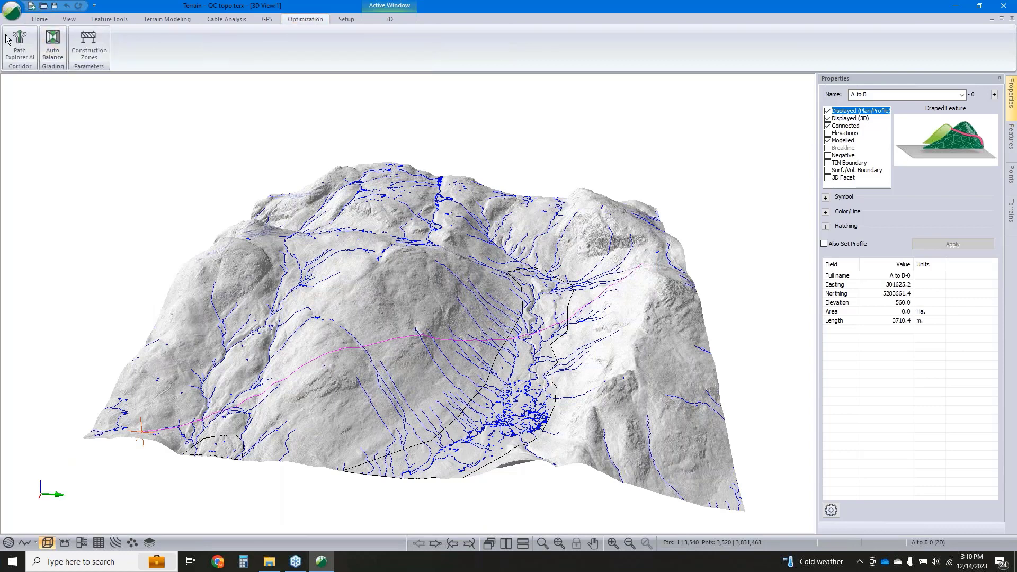
left_click(20, 52)
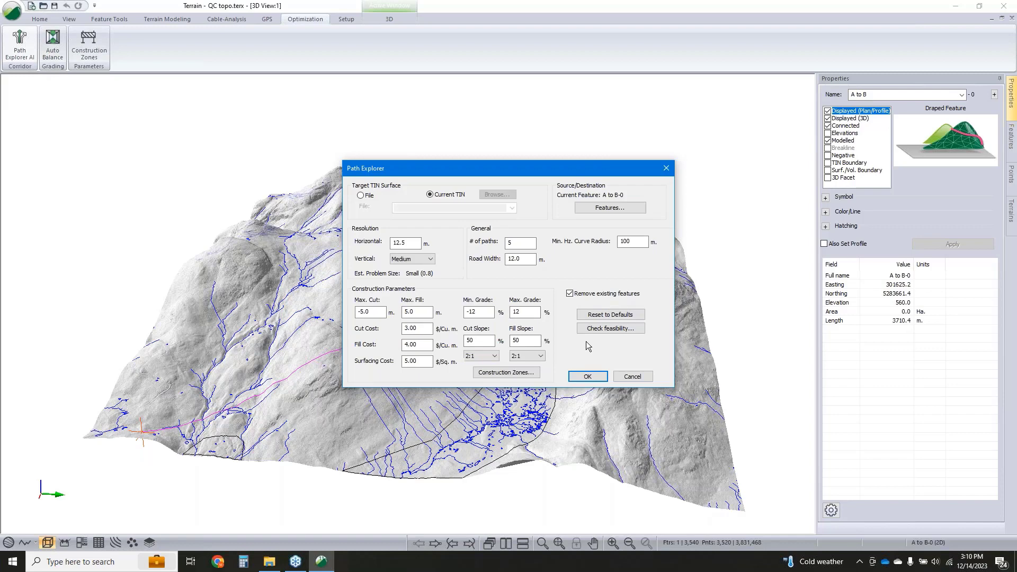
left_click(584, 377)
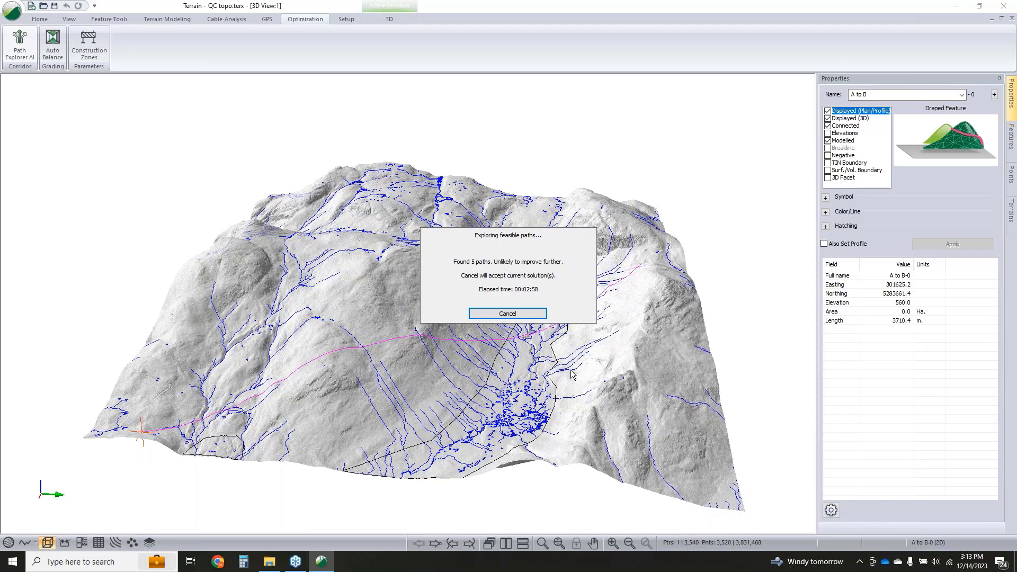
left_click(503, 315)
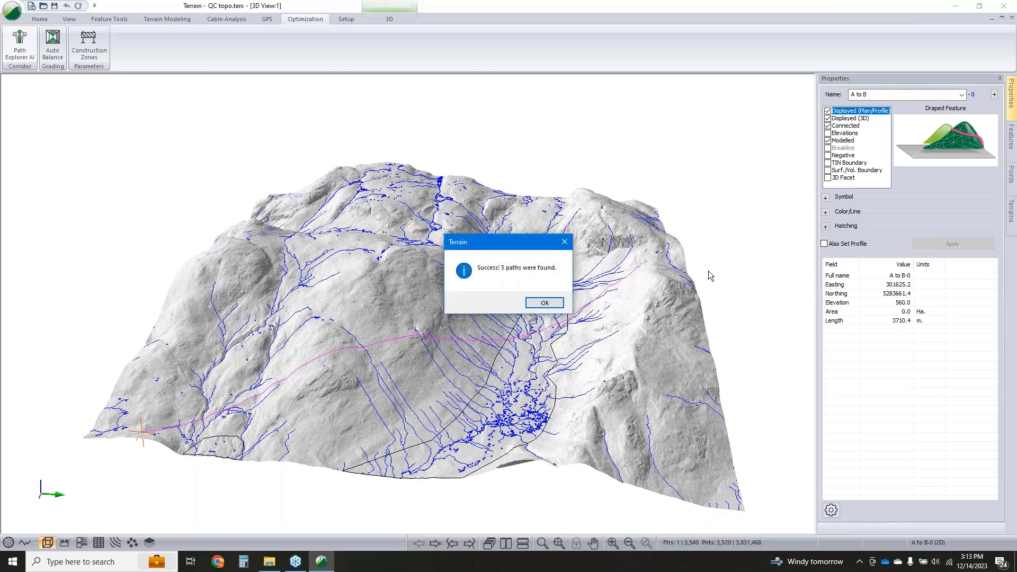
left_click(554, 305)
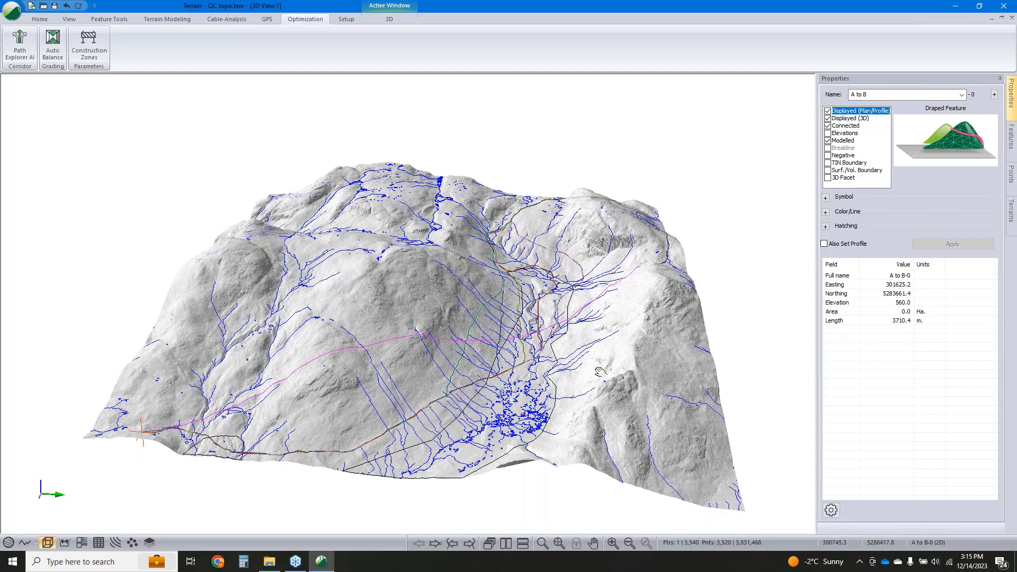
Examine the courses of the generated paths across the 3D terrain from several angles.
left_click_drag(600, 372, 552, 404)
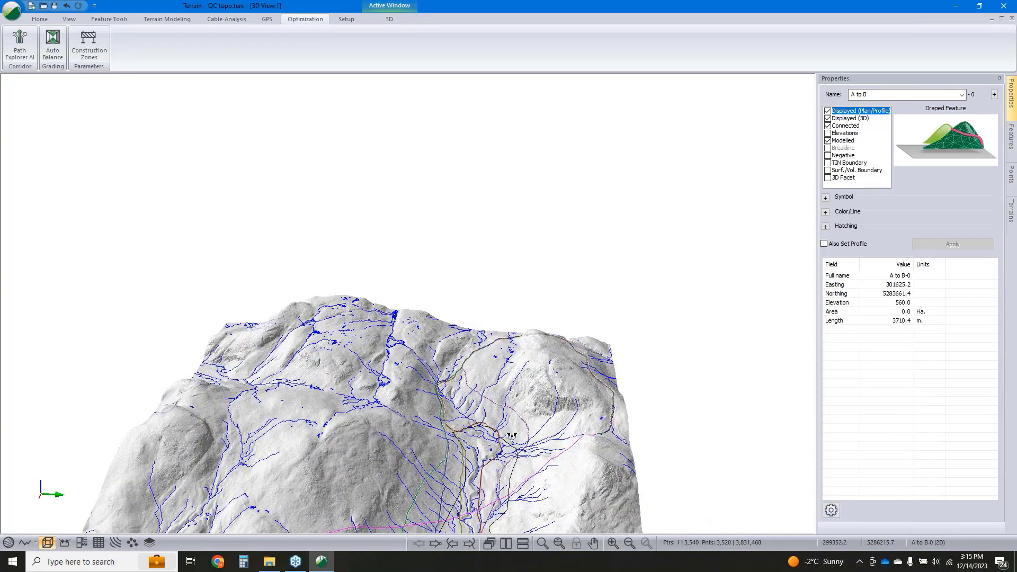
left_click_drag(511, 436, 270, 335)
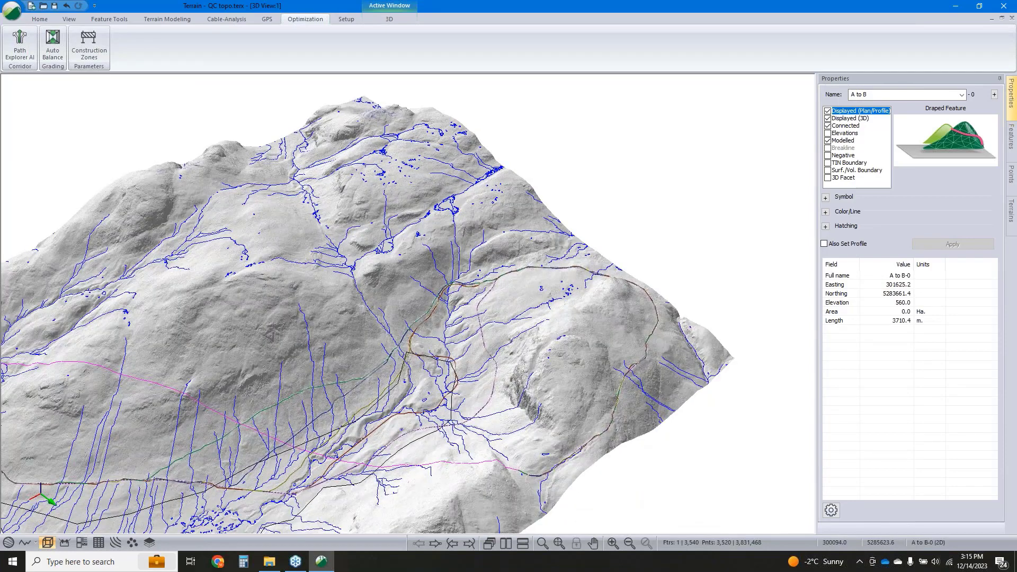
middle_click_drag(378, 355, 348, 410)
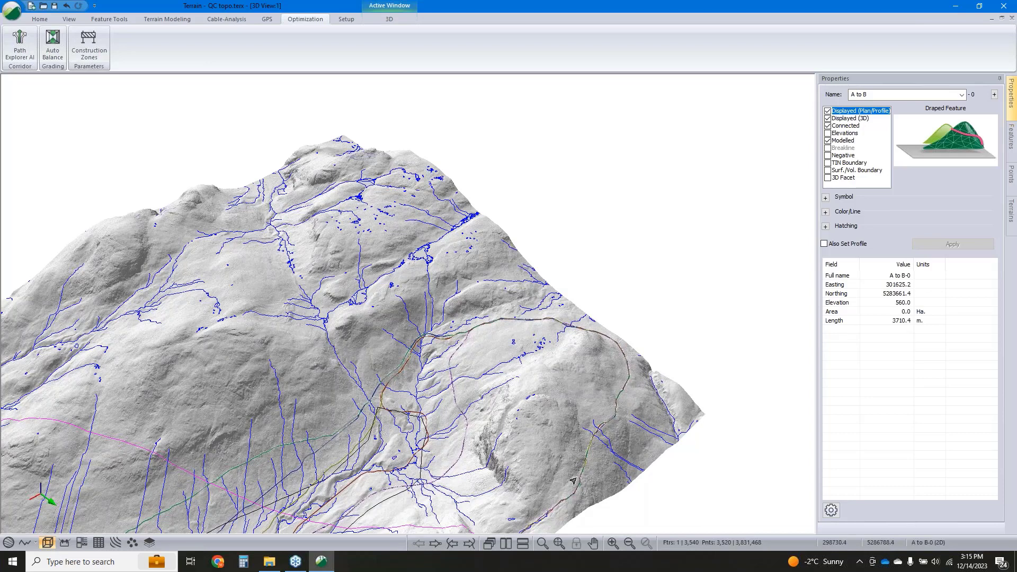
middle_click_drag(517, 432, 497, 347)
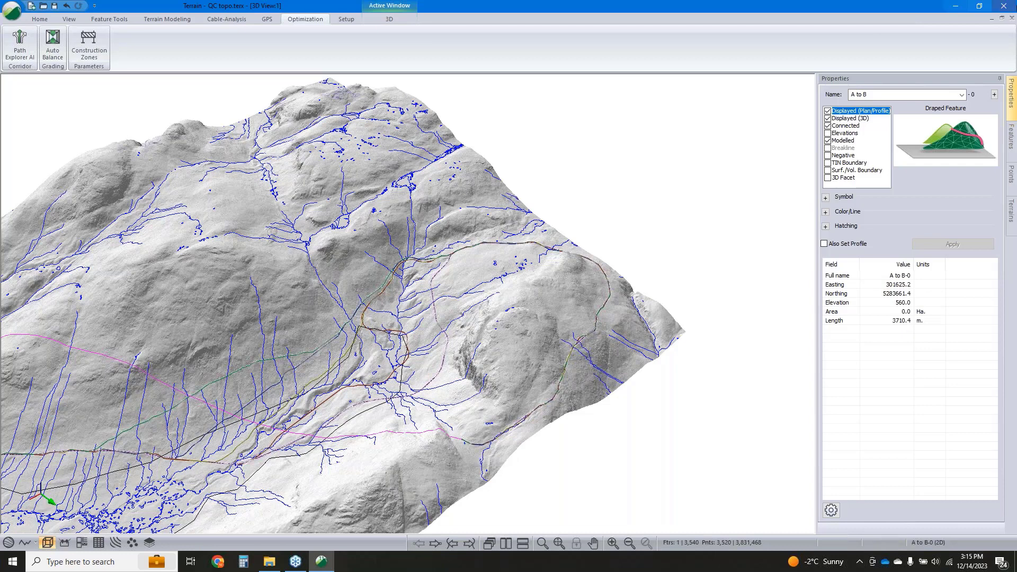
Close the current terrain without saving changes and start a fresh session of RoadEng11 Terrain.
left_click(1013, 12)
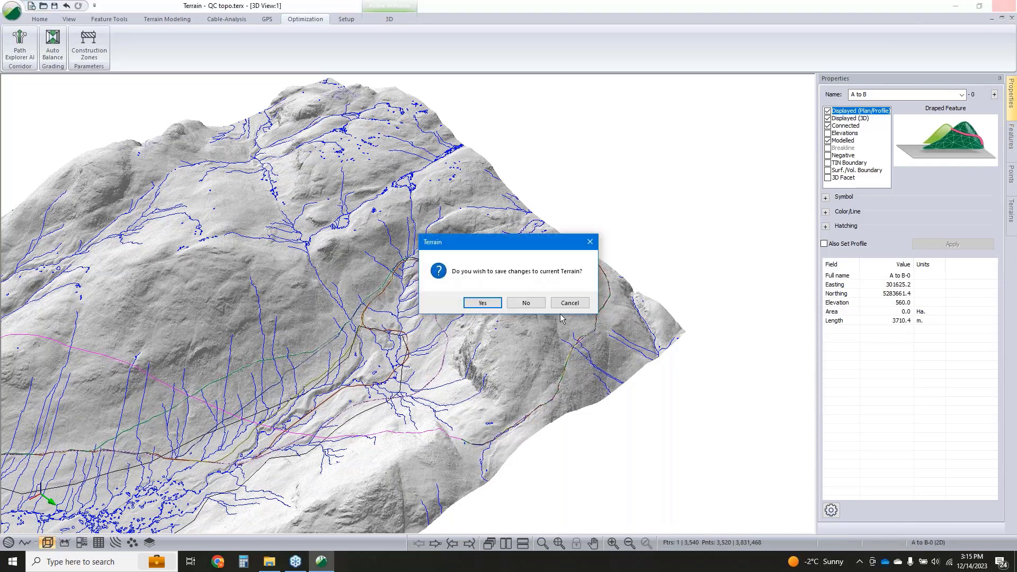
left_click(525, 303)
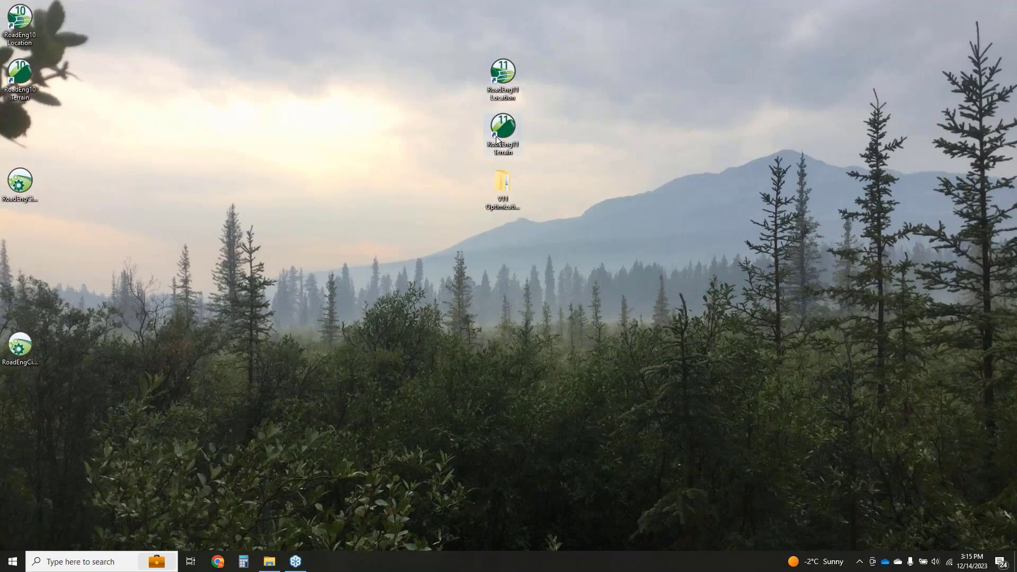
left_click(498, 134)
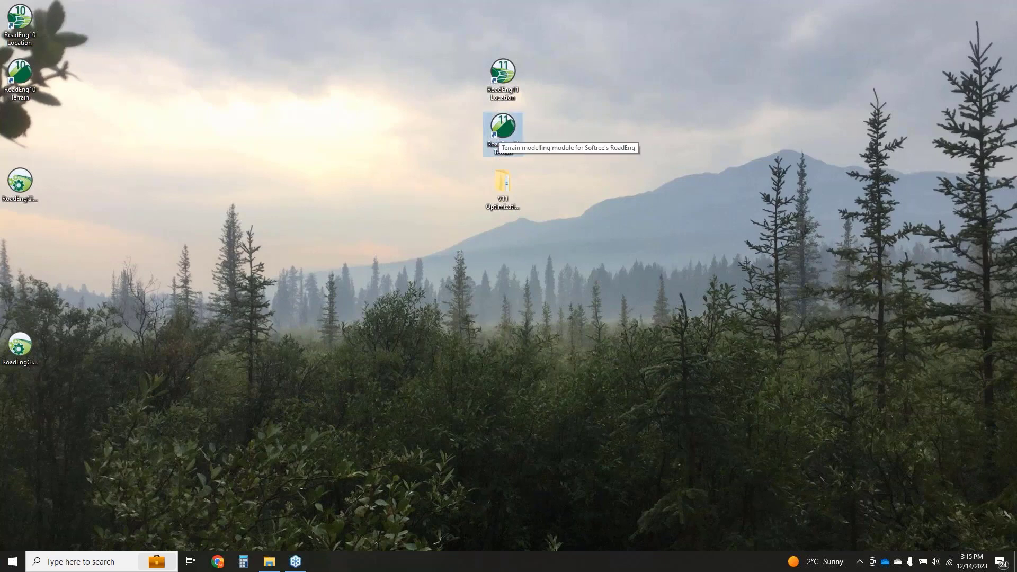
key("Return")
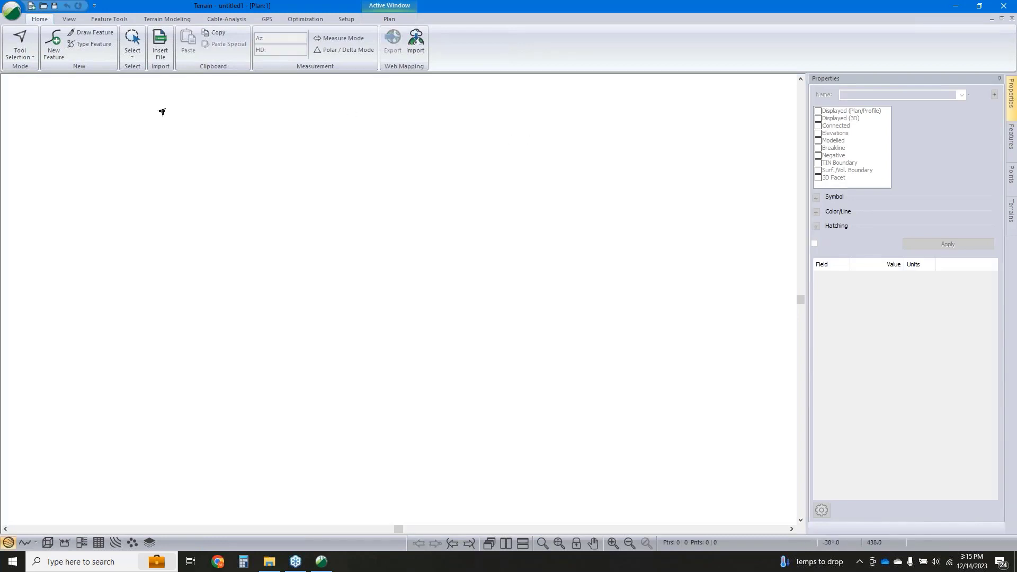
Insert the eight LAZ files from 000037.laz to 000063.laz, using ground points and the UTM Zone 16N projection in metres.
left_click(162, 44)
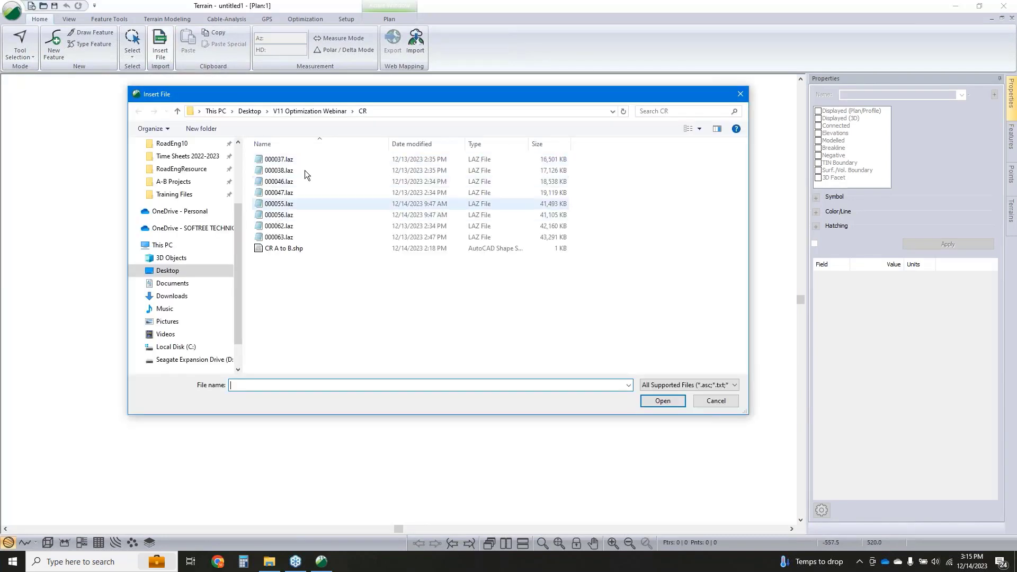
left_click(296, 158)
left_click(278, 237, "shift")
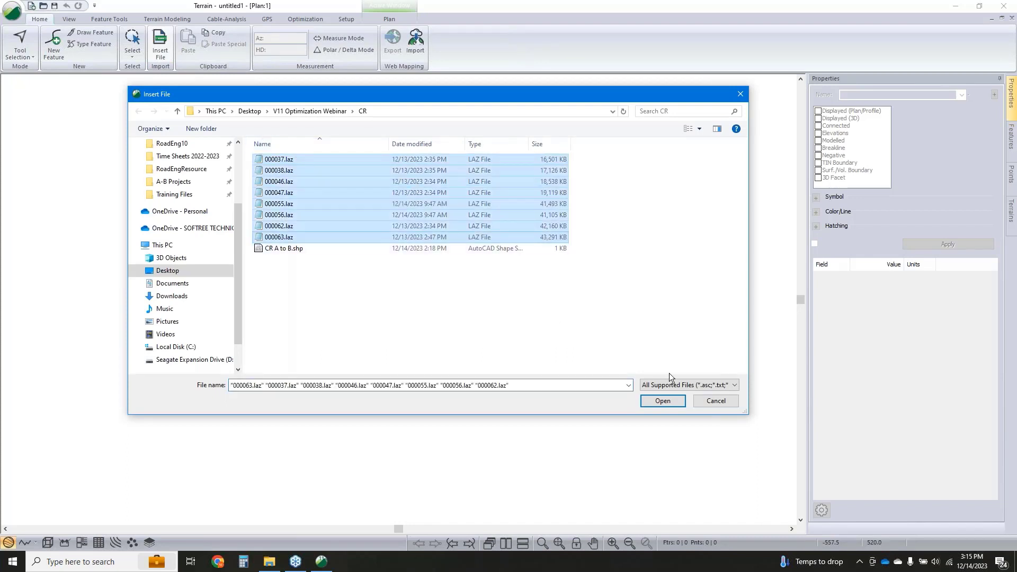
left_click(667, 405)
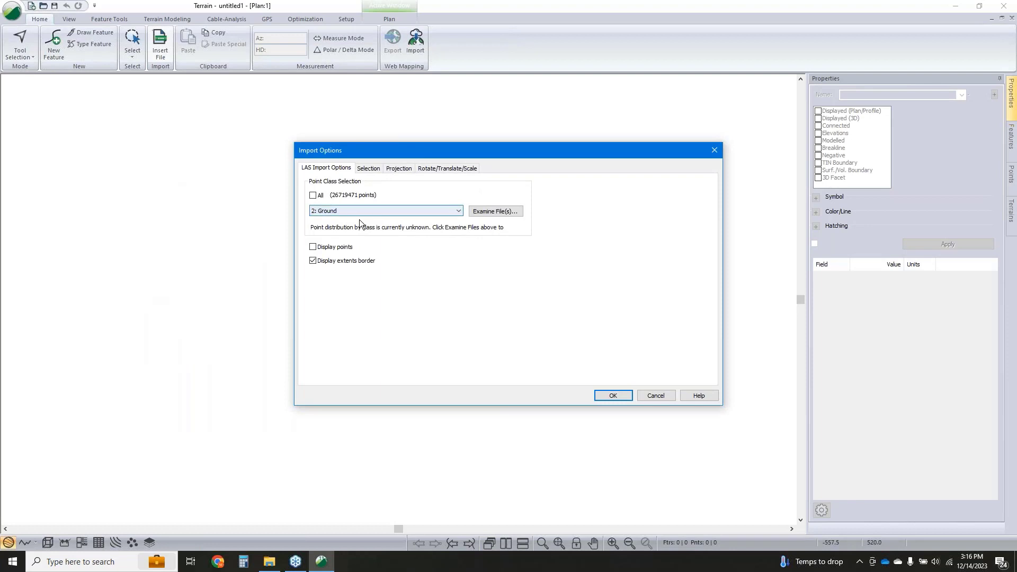
left_click(399, 169)
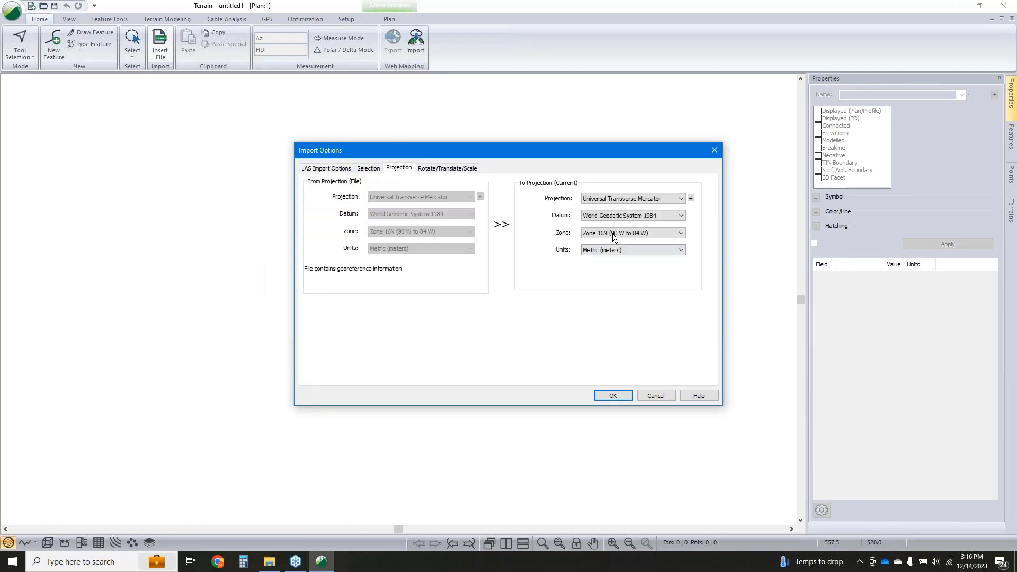
left_click(613, 397)
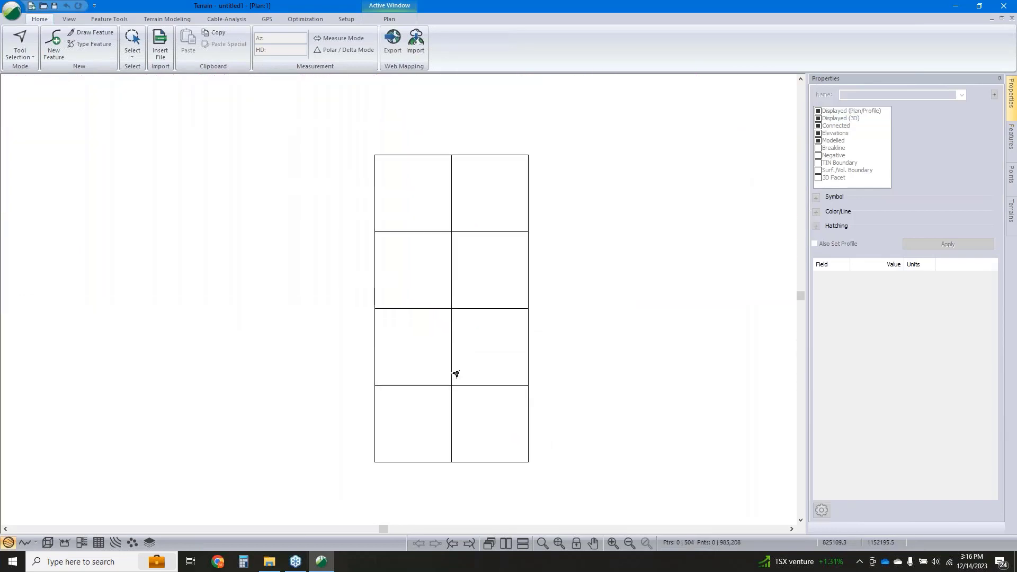
Generate the TIN with major and minor contours, using a 200.00 maximum side length and a major interval of 25.
left_click(167, 19)
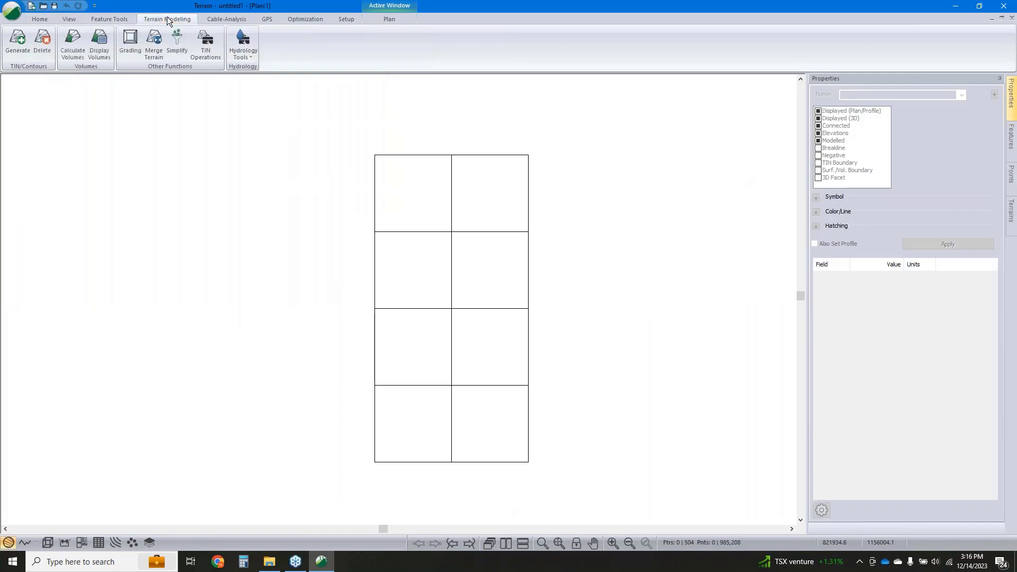
left_click(17, 39)
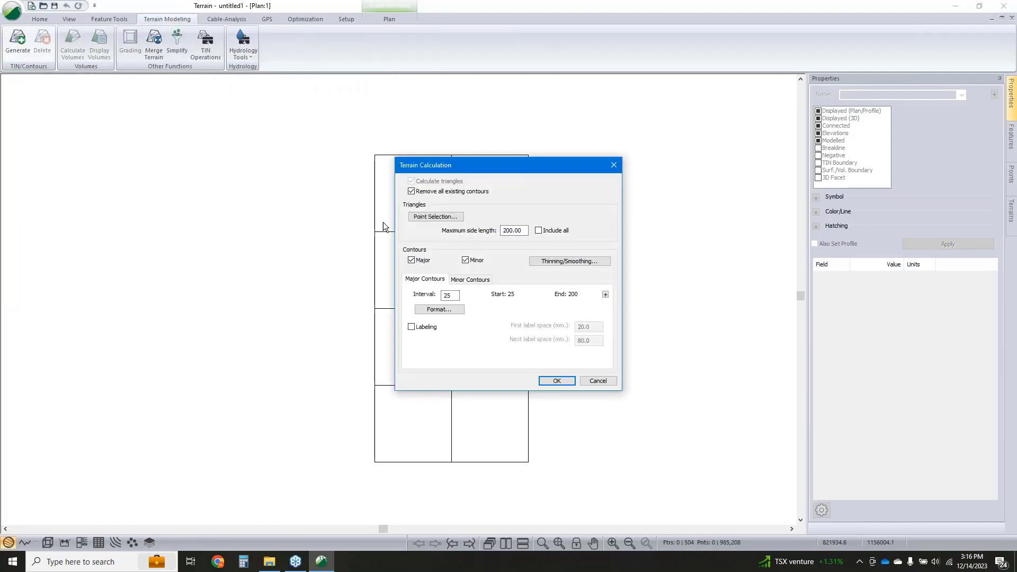
left_click(470, 280)
left_click(557, 383)
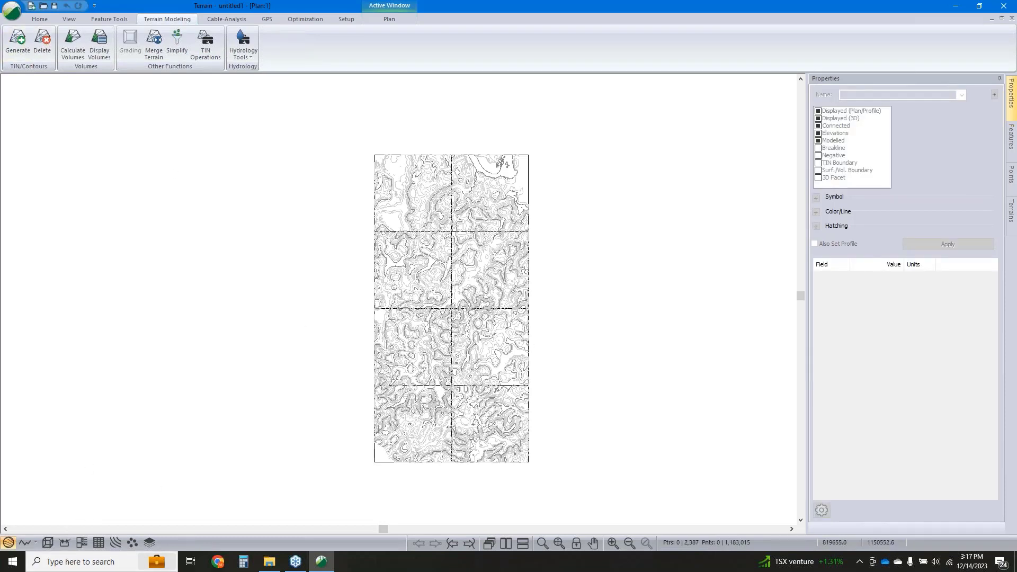
Inspect the relief of the generated terrain surface in the 3D view from different directions.
left_click(49, 543)
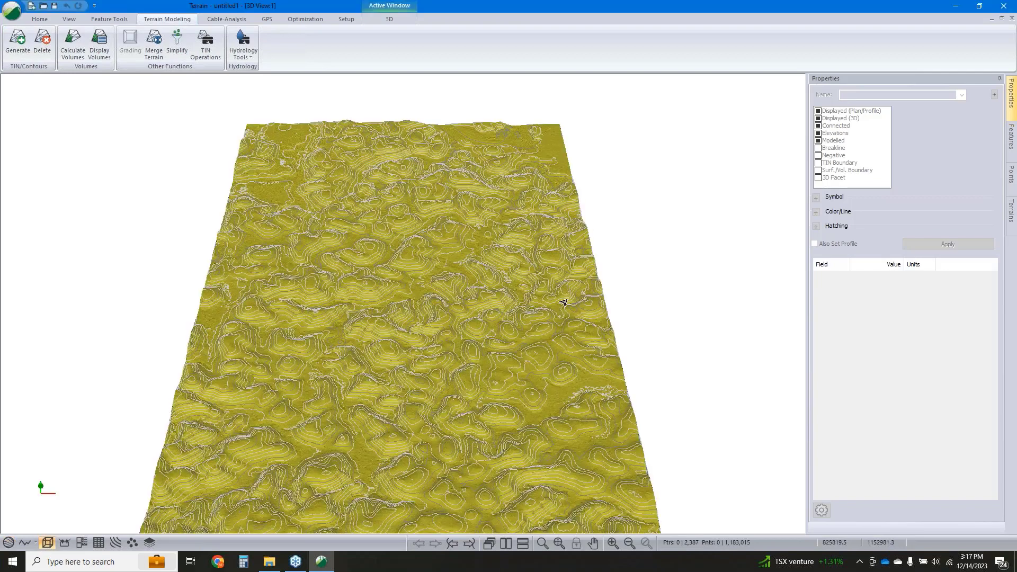
middle_click_drag(552, 408, 564, 302)
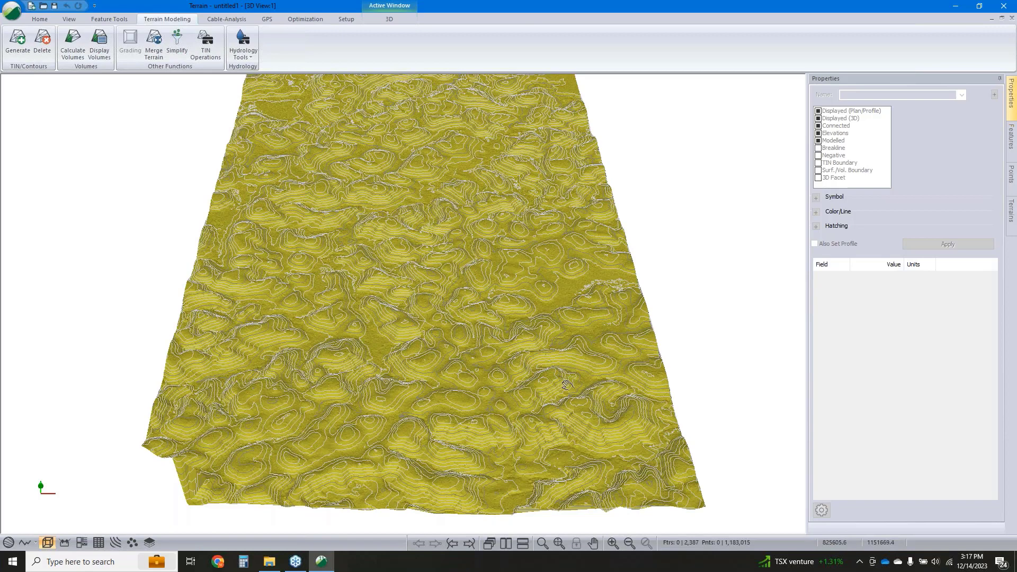
middle_click_drag(565, 381, 562, 404)
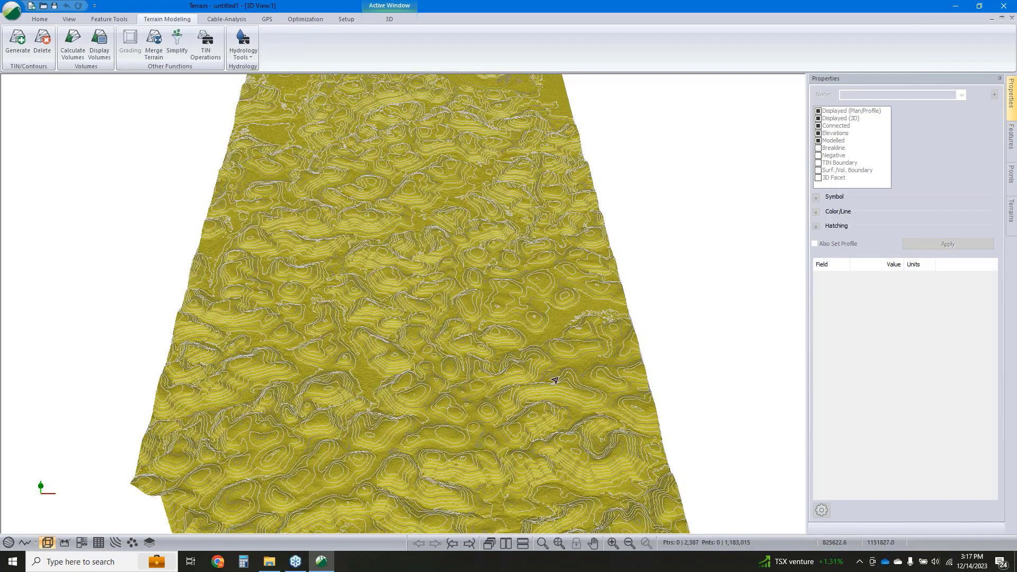
left_click_drag(524, 403, 371, 390)
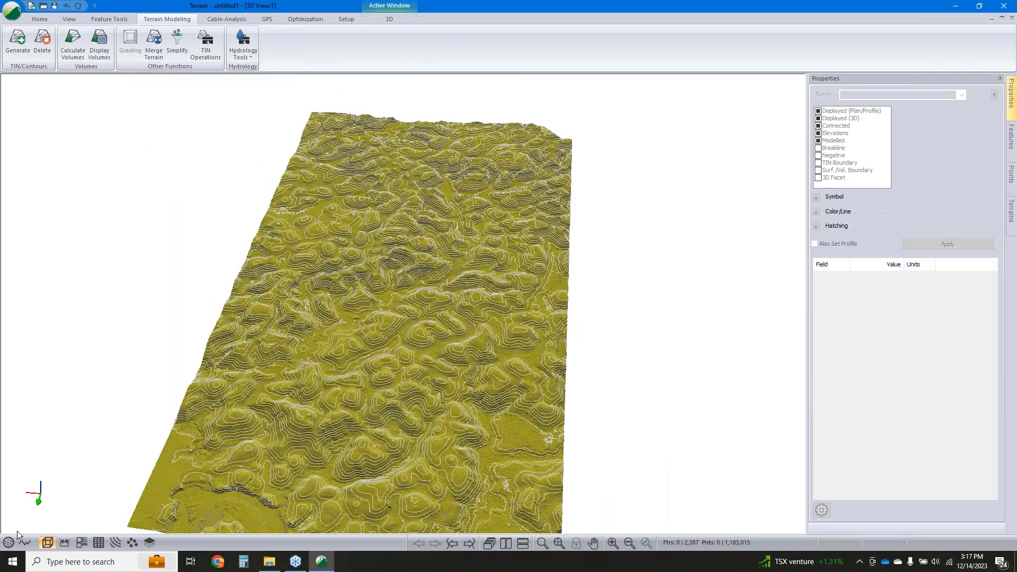
Insert the shapefile CR A to B.shp into the plan view, including attributes and adding its themes to the layer table.
left_click(8, 542)
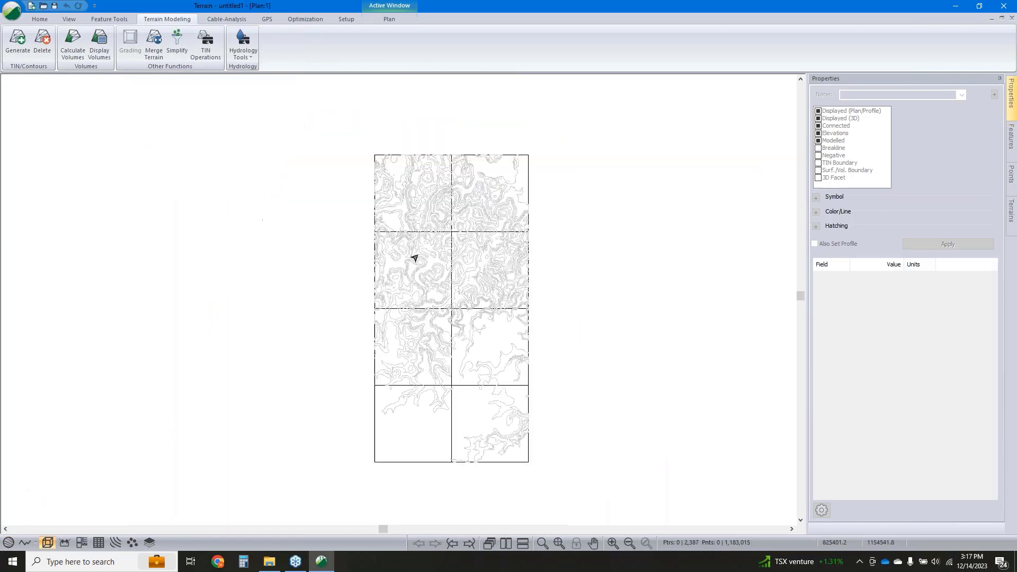
left_click(46, 18)
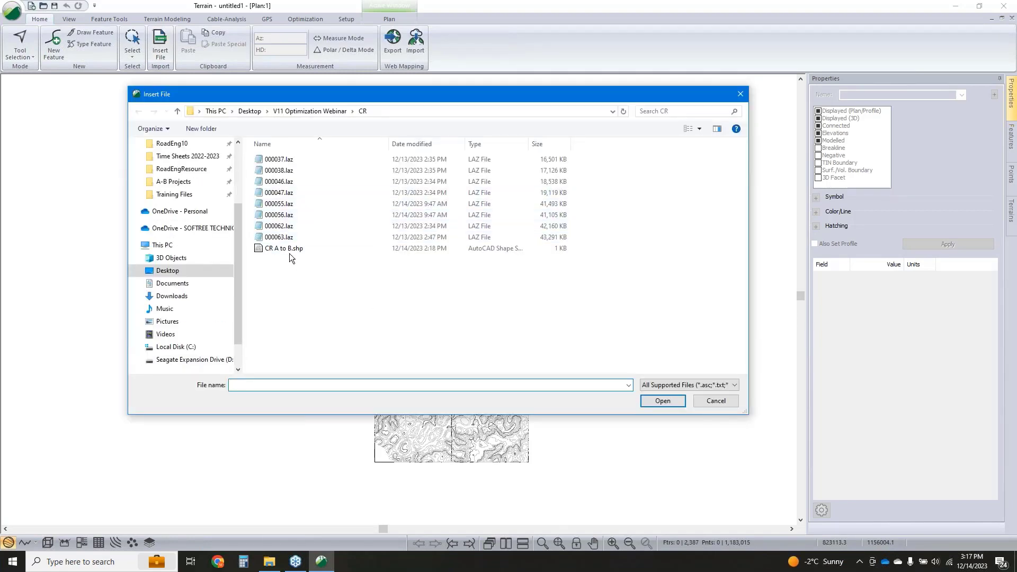
left_click(289, 249)
left_click(663, 401)
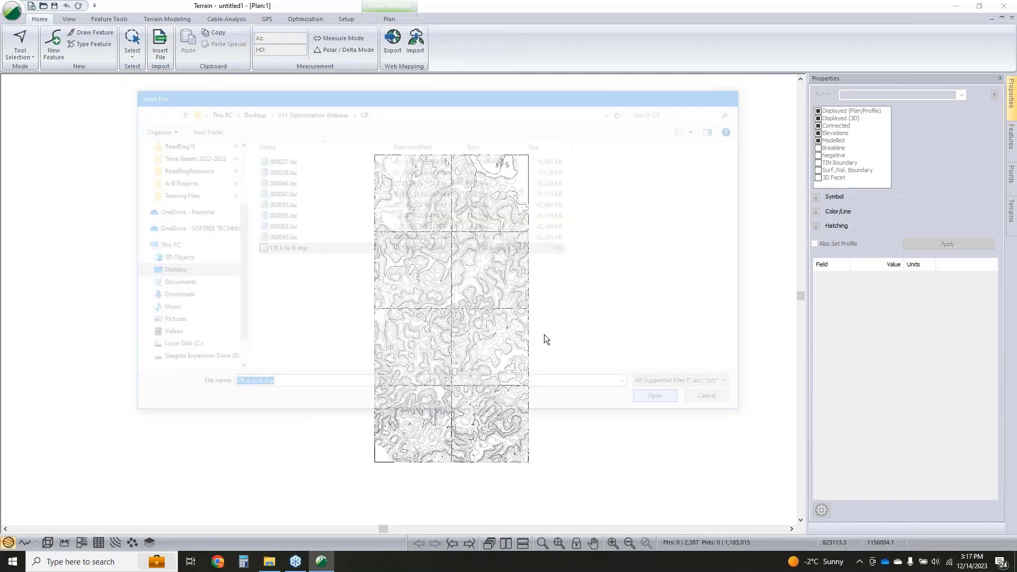
left_click(312, 168)
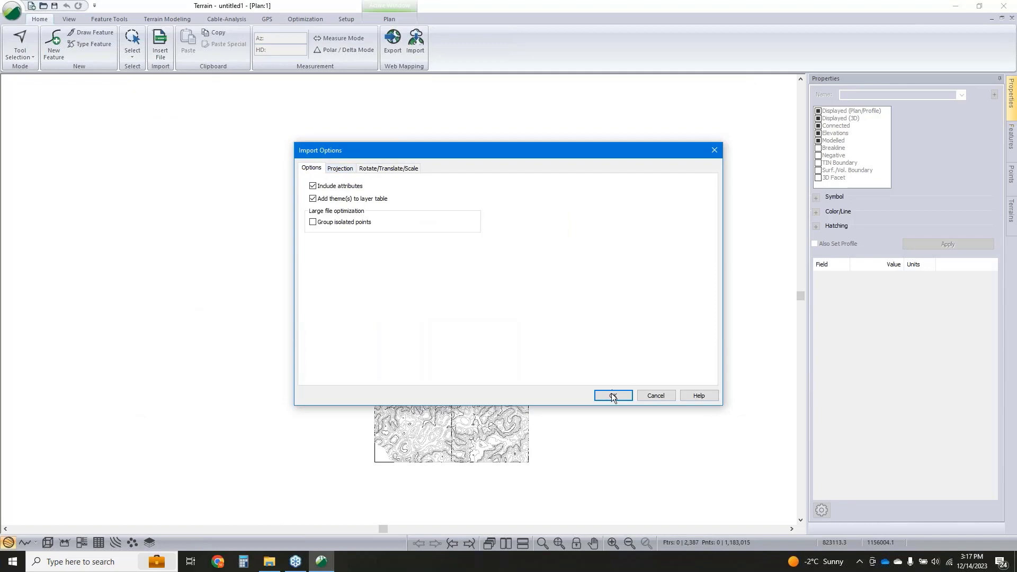
left_click(613, 396)
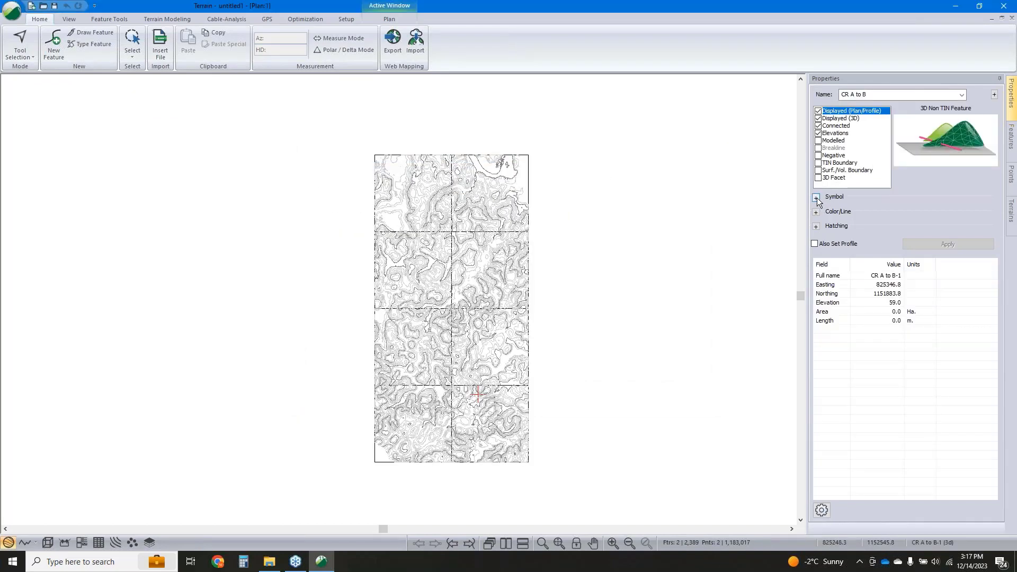
Give the CR A to B points a Circle Filled (Large) symbol and a 3D Sphere symbol with a scale factor of 30.
left_click(816, 197)
left_click(877, 208)
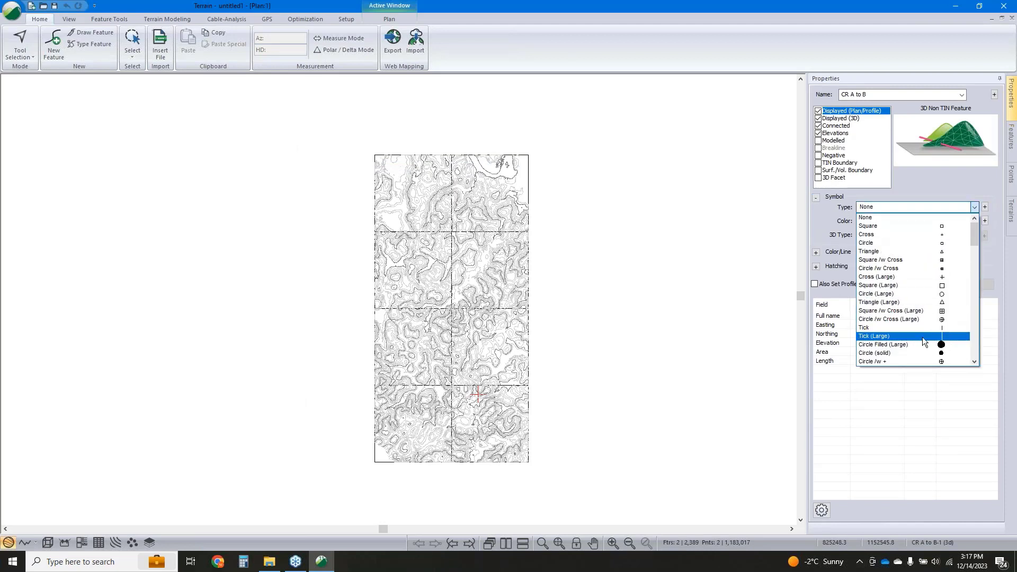
left_click(922, 338)
left_click(888, 237)
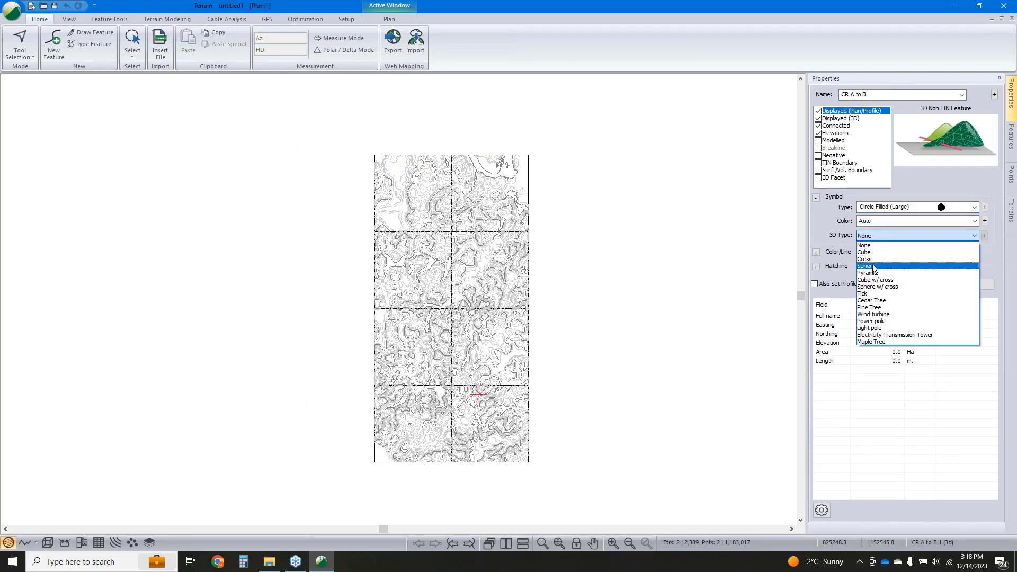
left_click(901, 270)
left_click(986, 235)
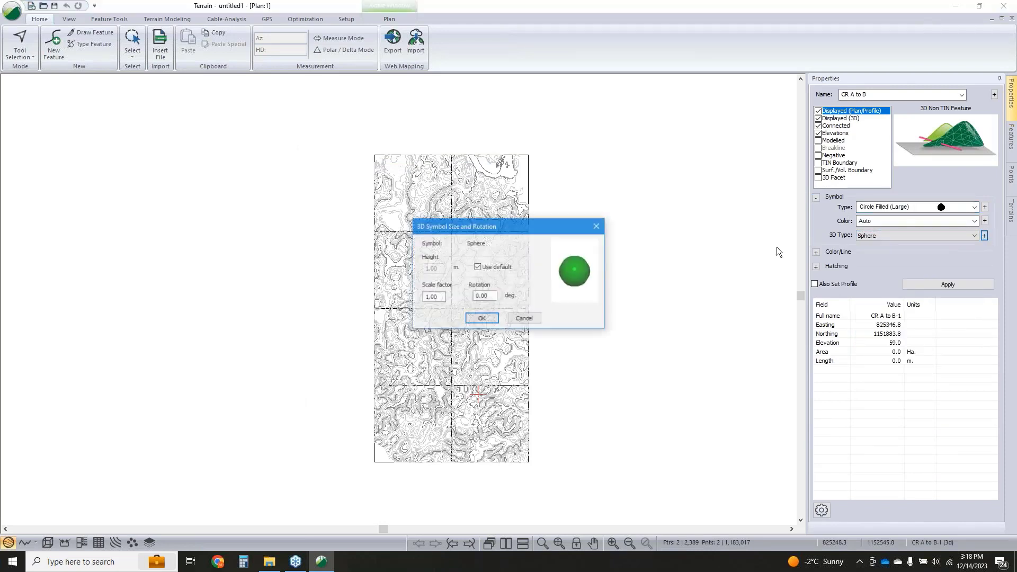
double_click(432, 297)
type("30")
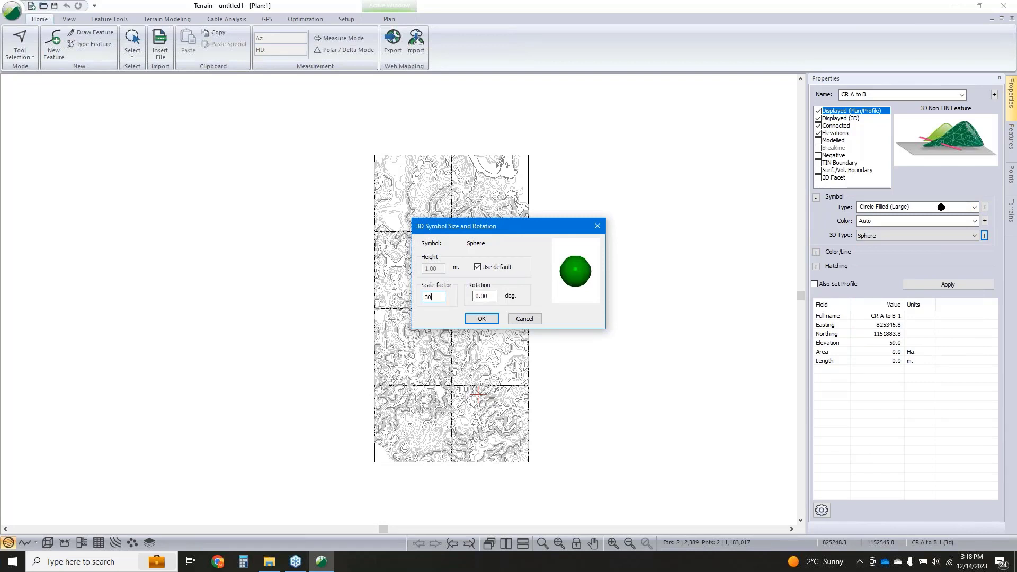
left_click(481, 318)
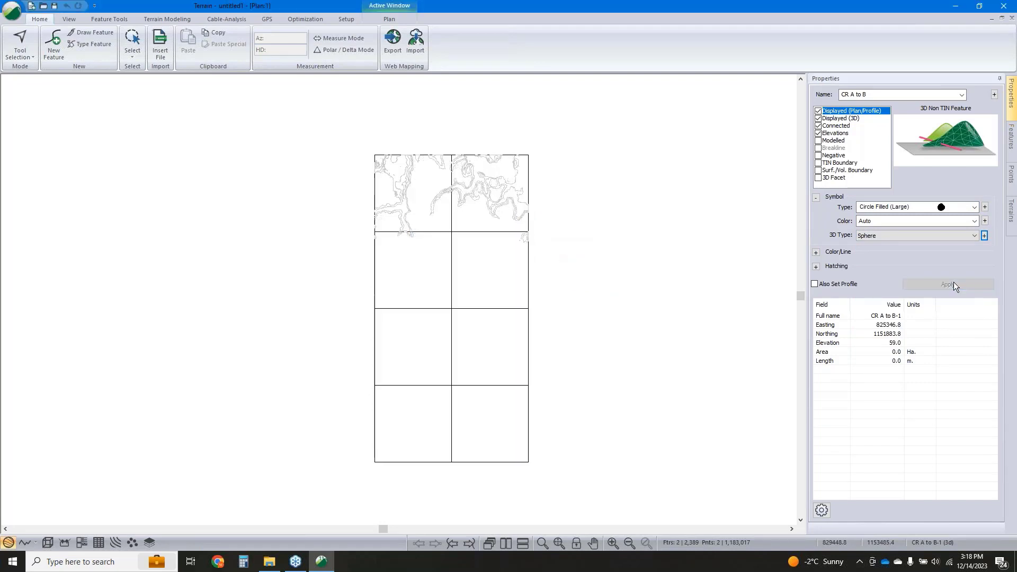
Drape the CR A to B points on the terrain by making them modelled without their own elevations, and clear the selection.
left_click(819, 140)
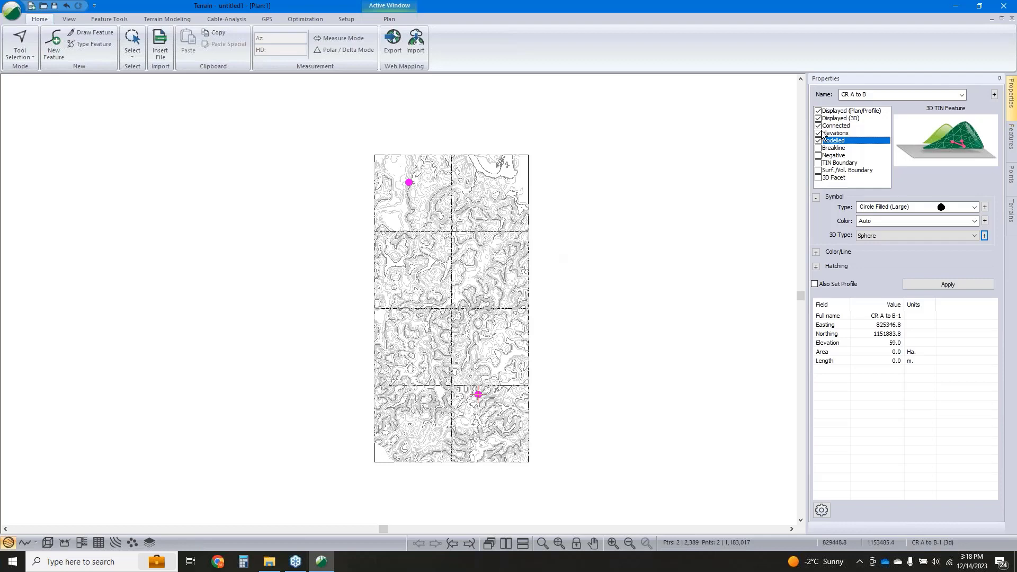
left_click(819, 133)
left_click(942, 286)
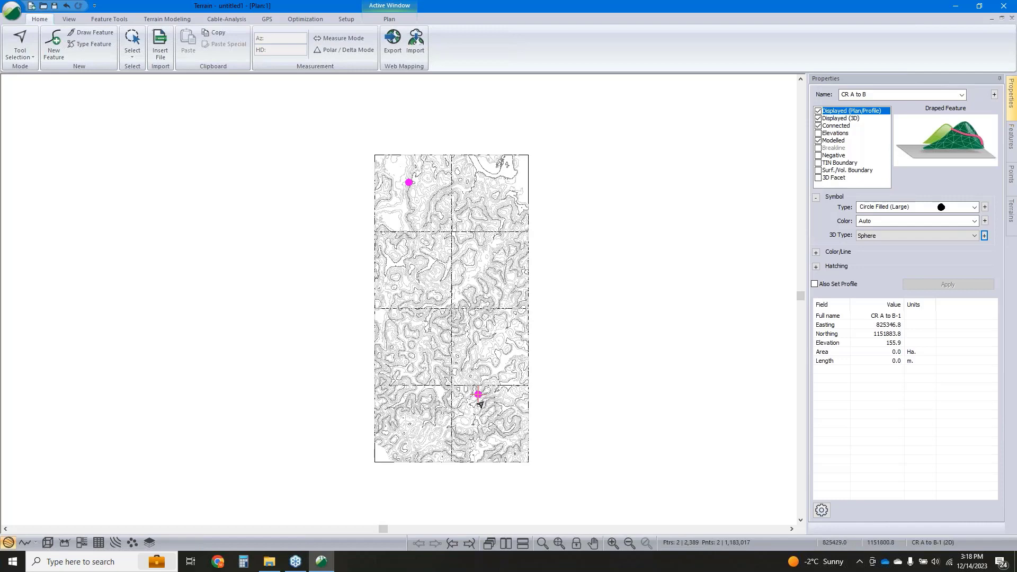
left_click(640, 338)
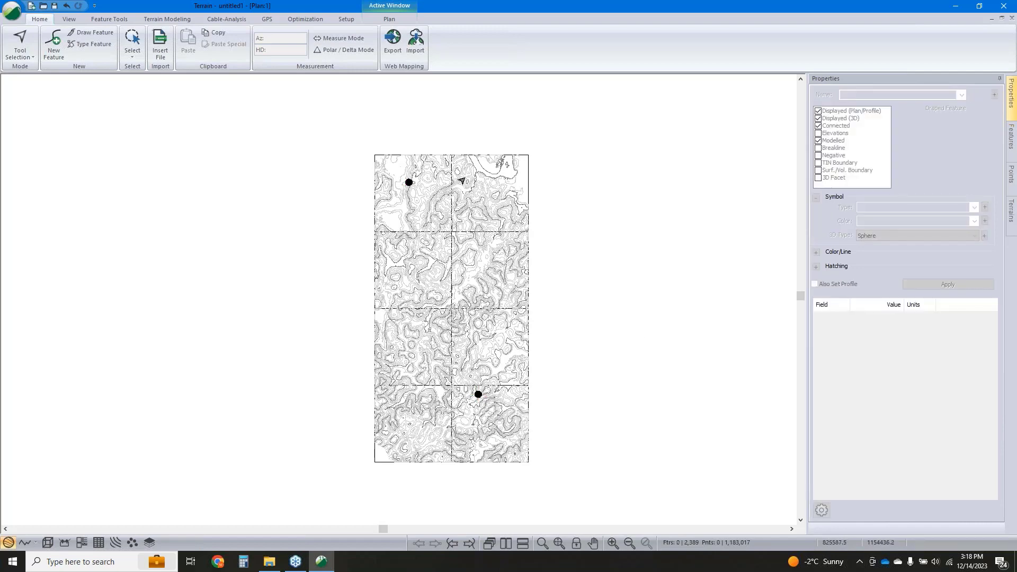
Draw a new feature without its own elevations as a straight line from the northern CR A to B point to the southern one.
scroll(453, 181, "up", 2)
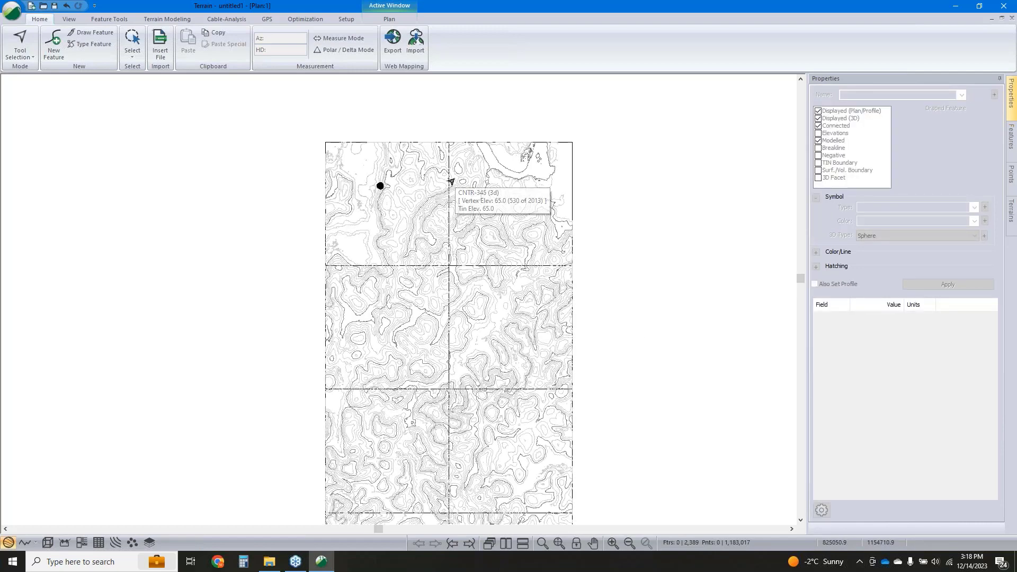
key("ctrl+f")
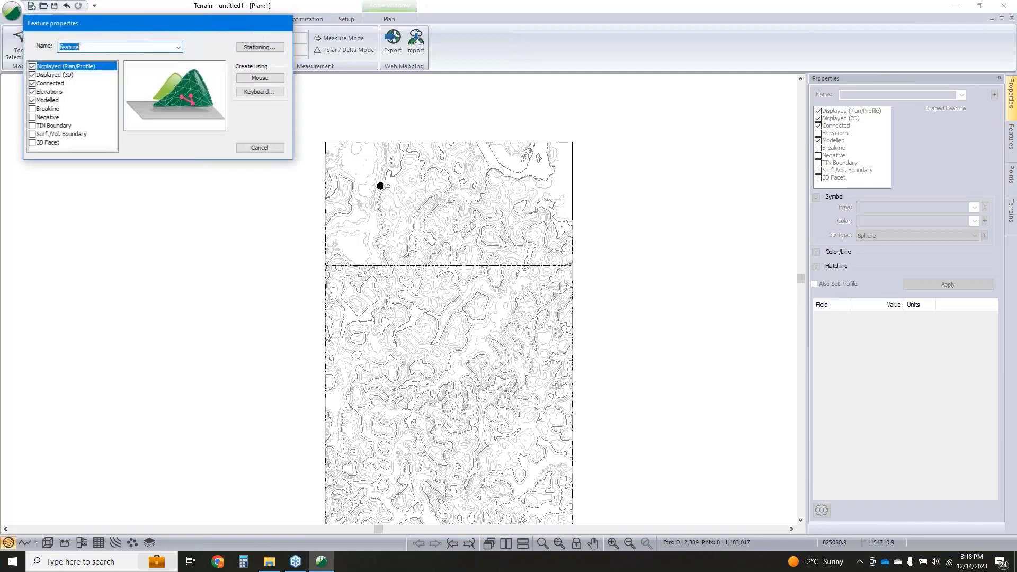
left_click(32, 92)
left_click(255, 79)
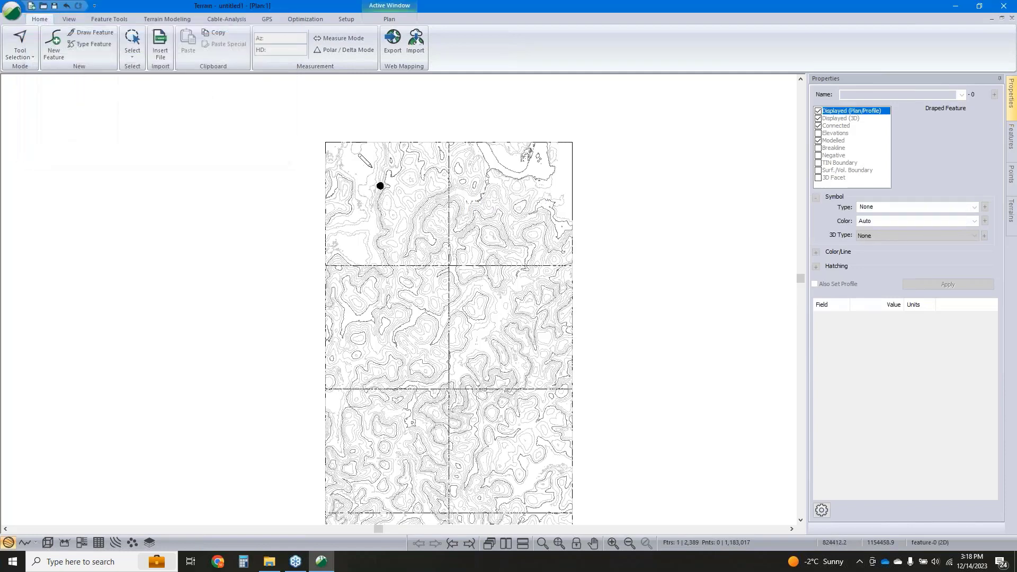
scroll(397, 217, "up", 3)
left_click(403, 197)
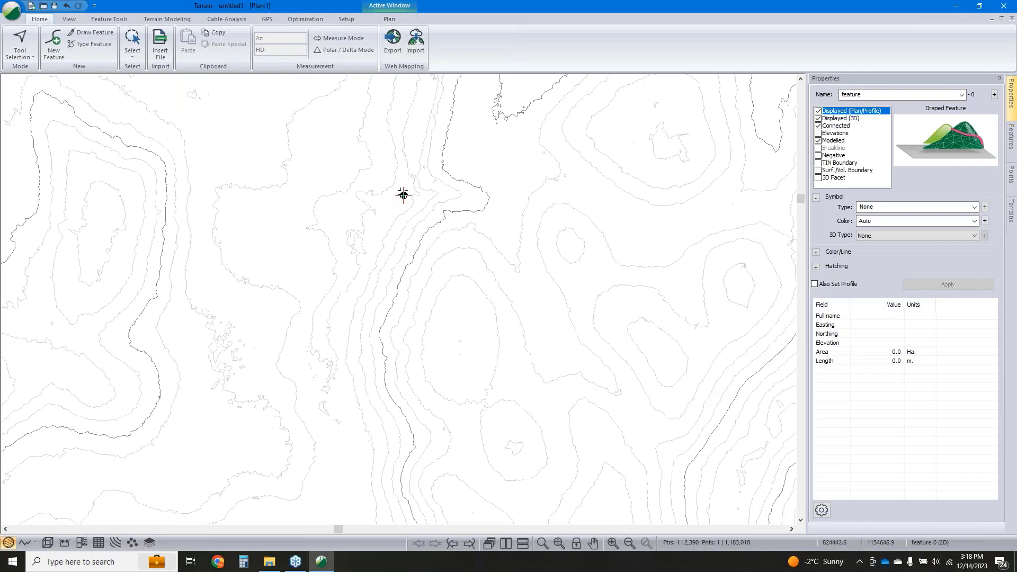
scroll(404, 197, "up", 5)
scroll(447, 286, "up", 3)
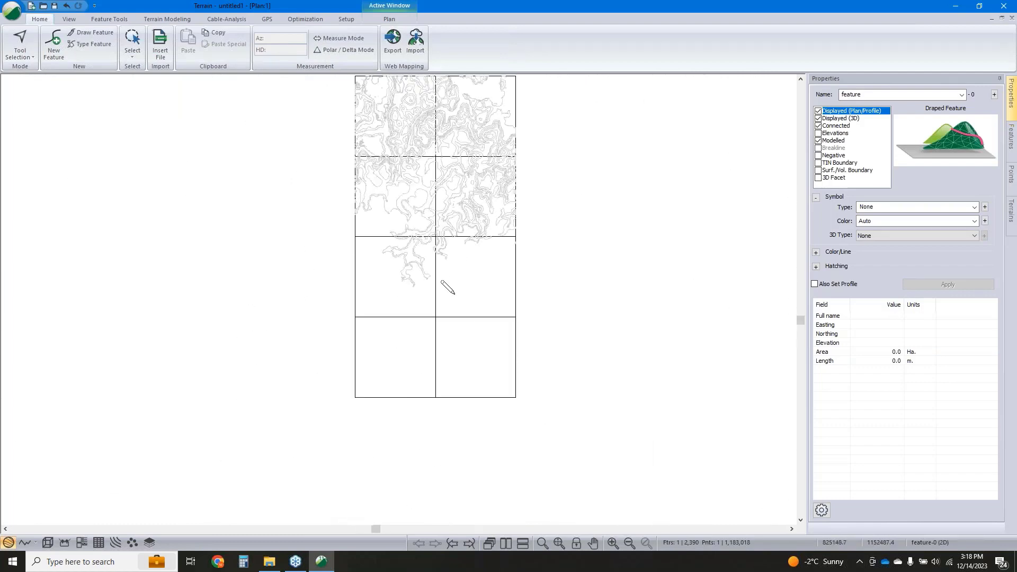
scroll(468, 325, "up", 6)
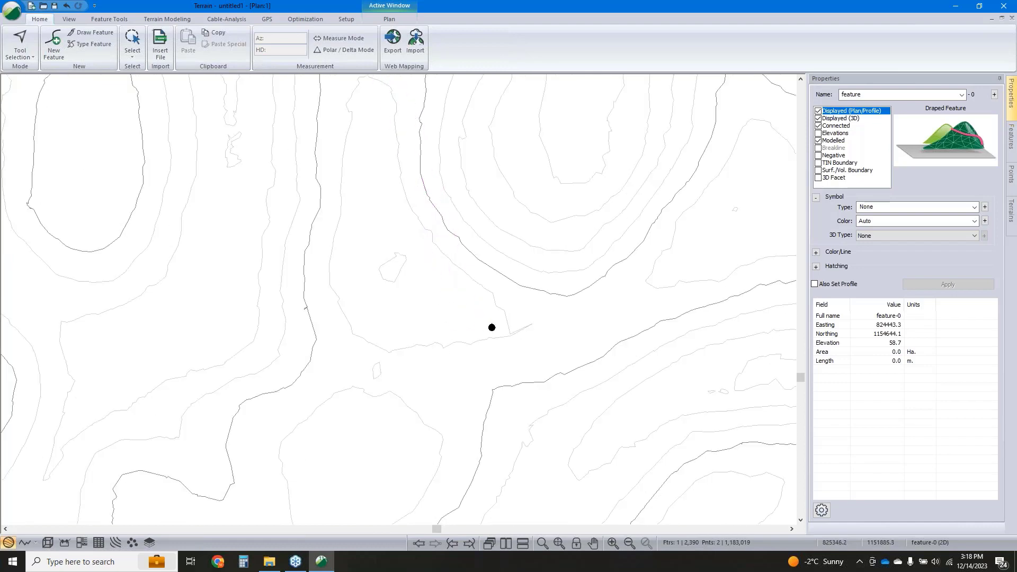
left_click(492, 327)
scroll(487, 297, "down", 3)
right_click(490, 288)
left_click(501, 293)
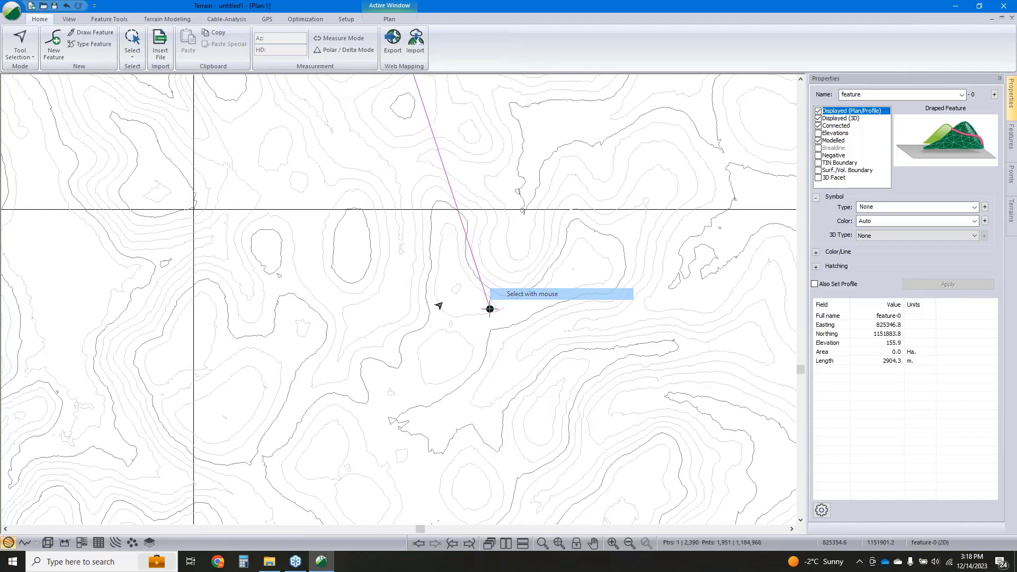
Set the terrain triangle color of the 3D view to white.
left_click(47, 543)
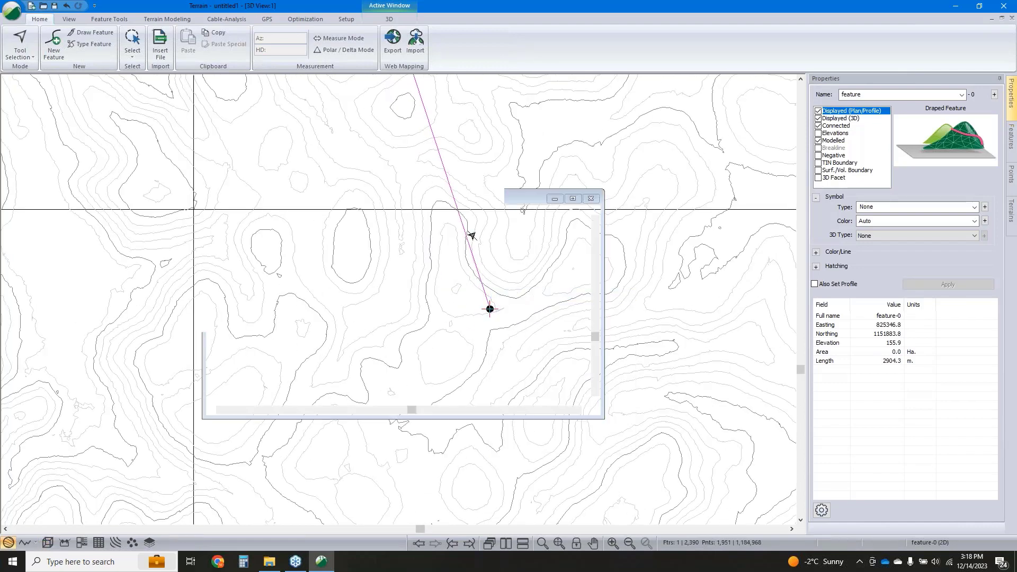
right_click(481, 243)
left_click(567, 318)
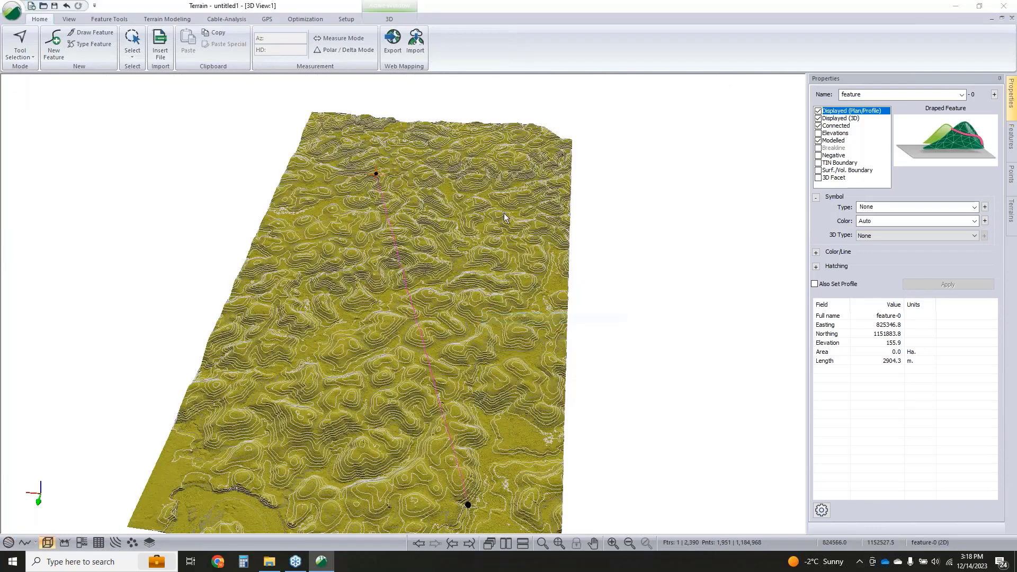
left_click(419, 321)
scroll(406, 130, "up", 10)
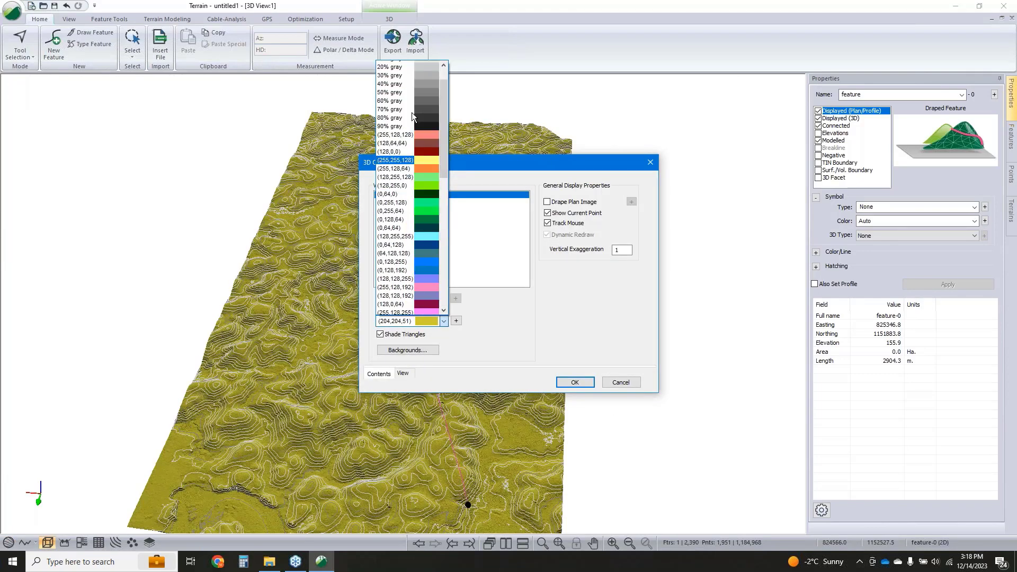
left_click(414, 69)
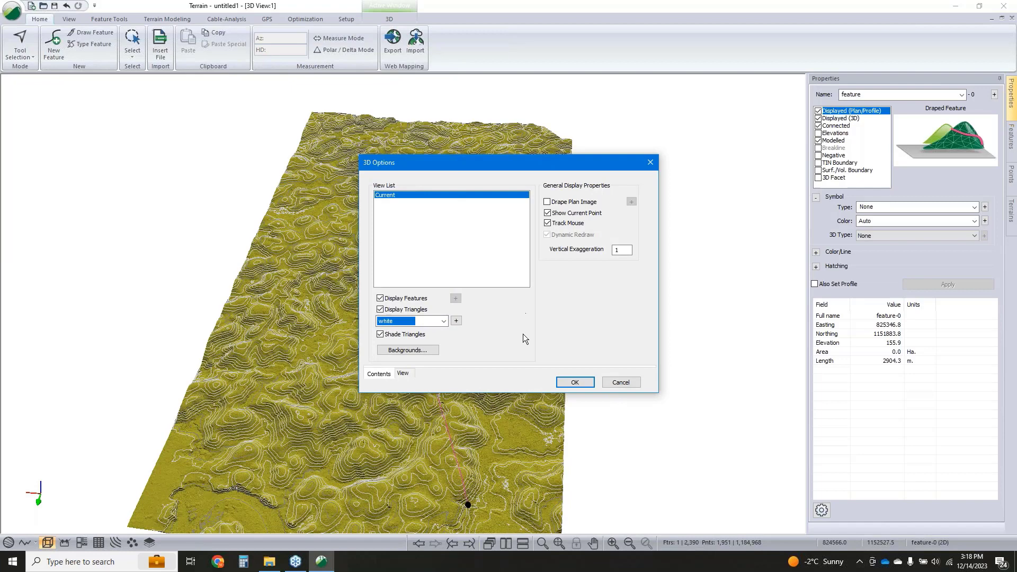
left_click(456, 321)
double_click(632, 364)
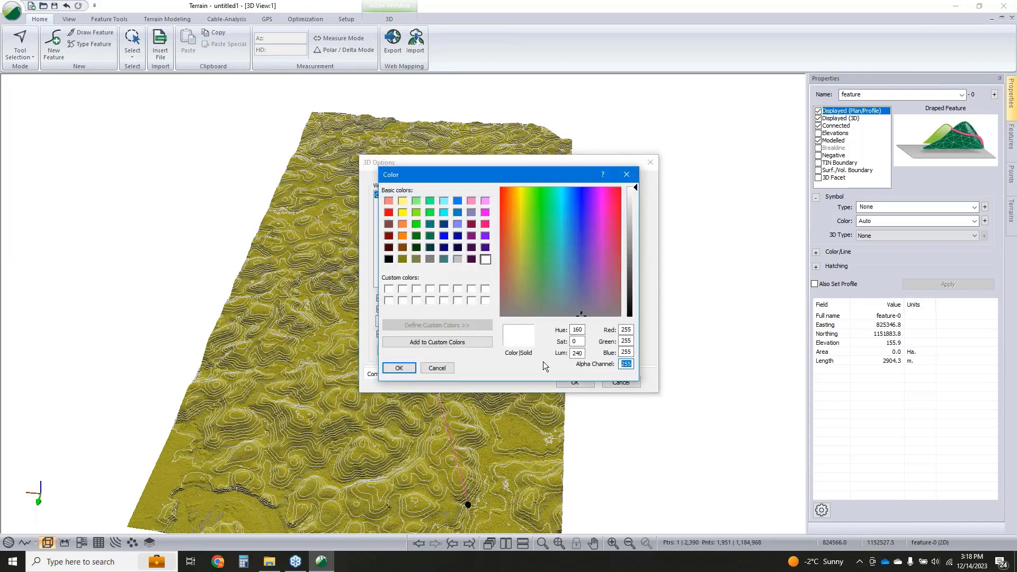
left_click(400, 368)
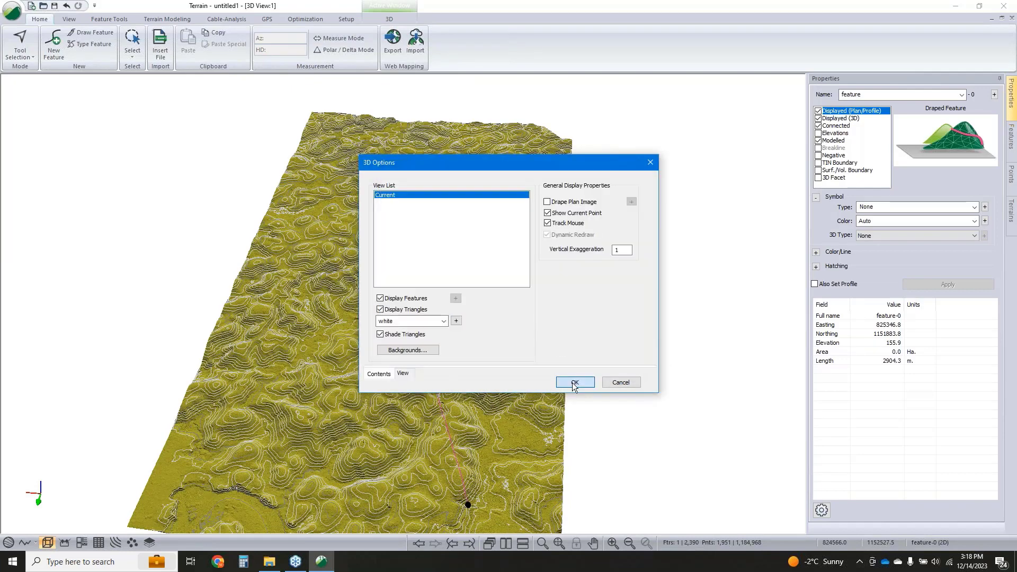
left_click(574, 382)
Add all contours matching CNTR* to the selected A to B line and turn off the 3D display of the whole selection.
right_click(592, 239)
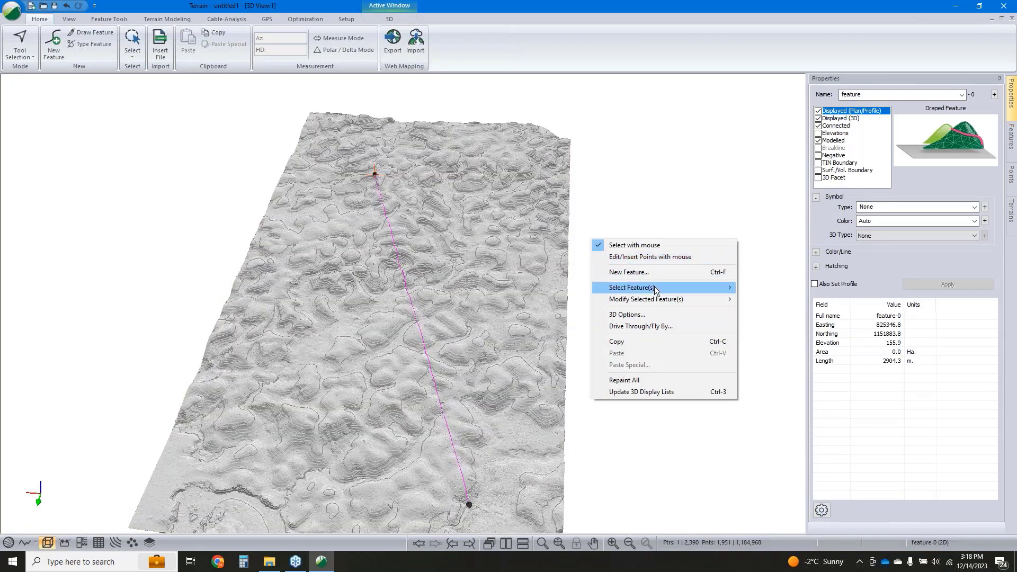
mouse_move(722, 288)
left_click(768, 315)
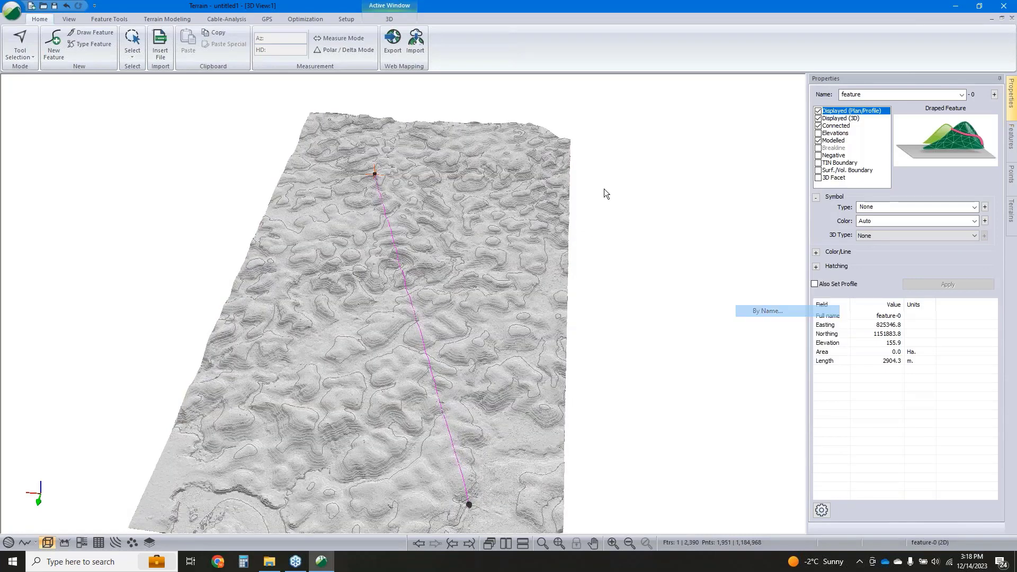
left_click(401, 383)
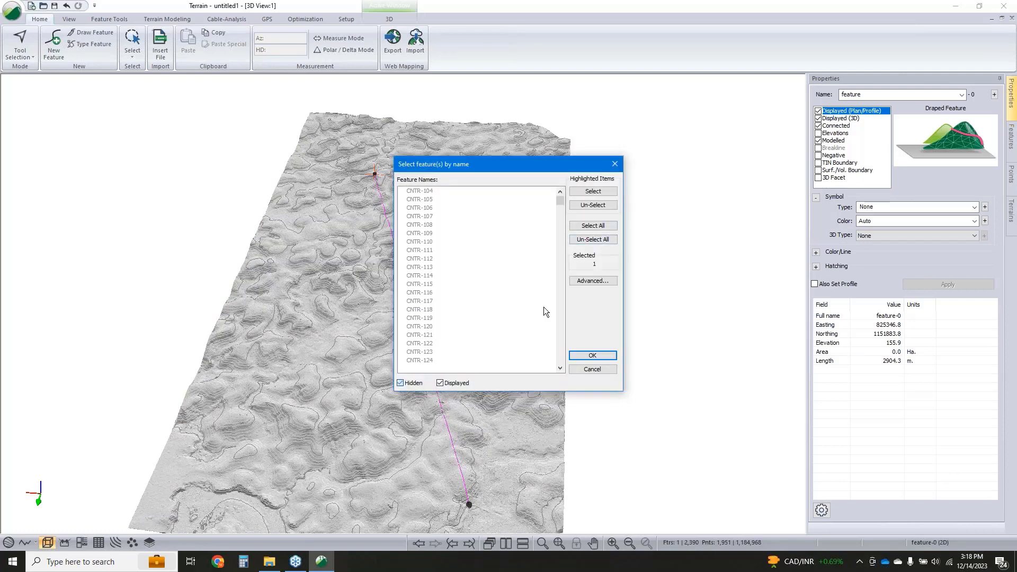
left_click(589, 282)
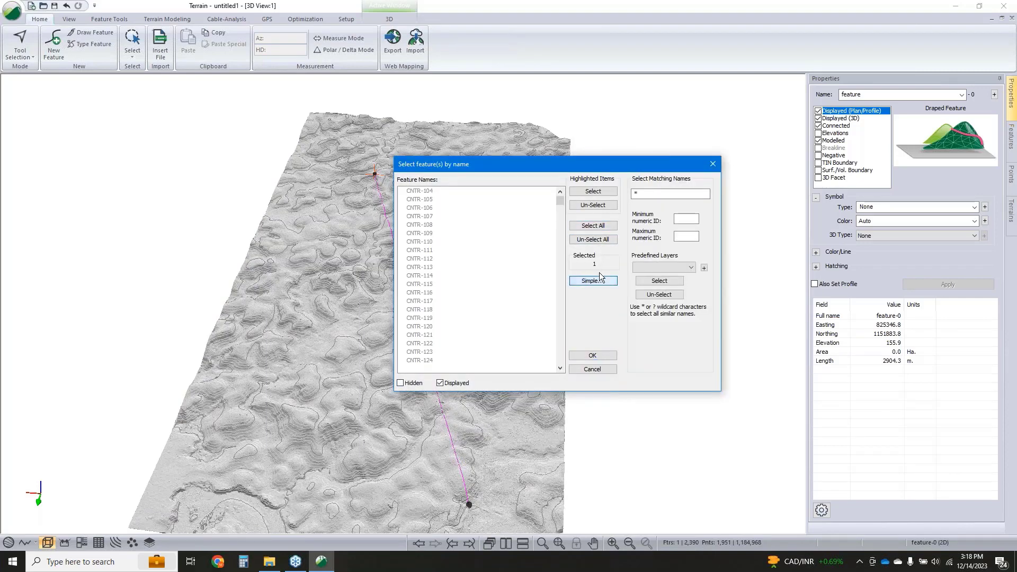
left_click(663, 267)
left_click(659, 281)
left_click(660, 281)
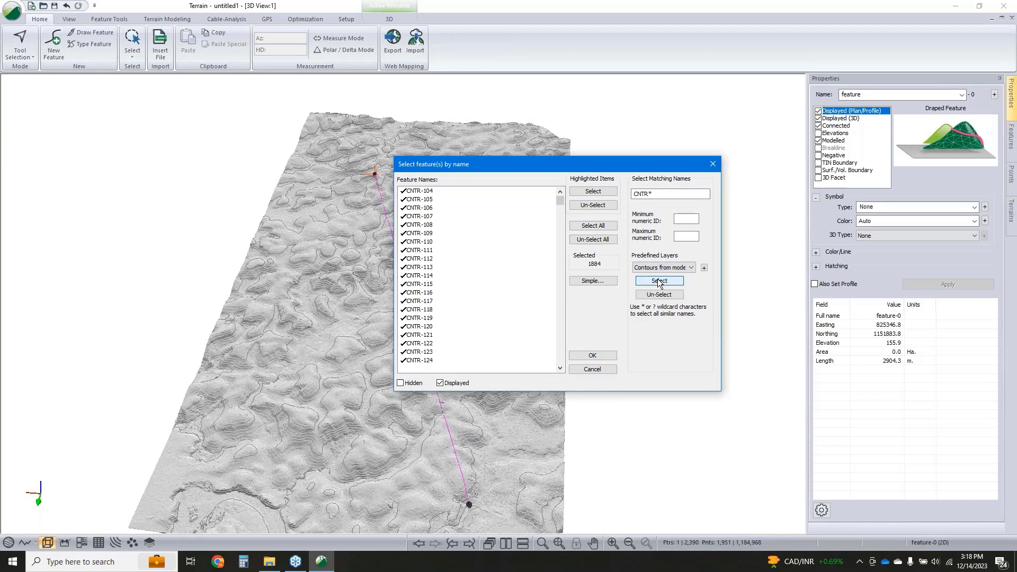
left_click(592, 355)
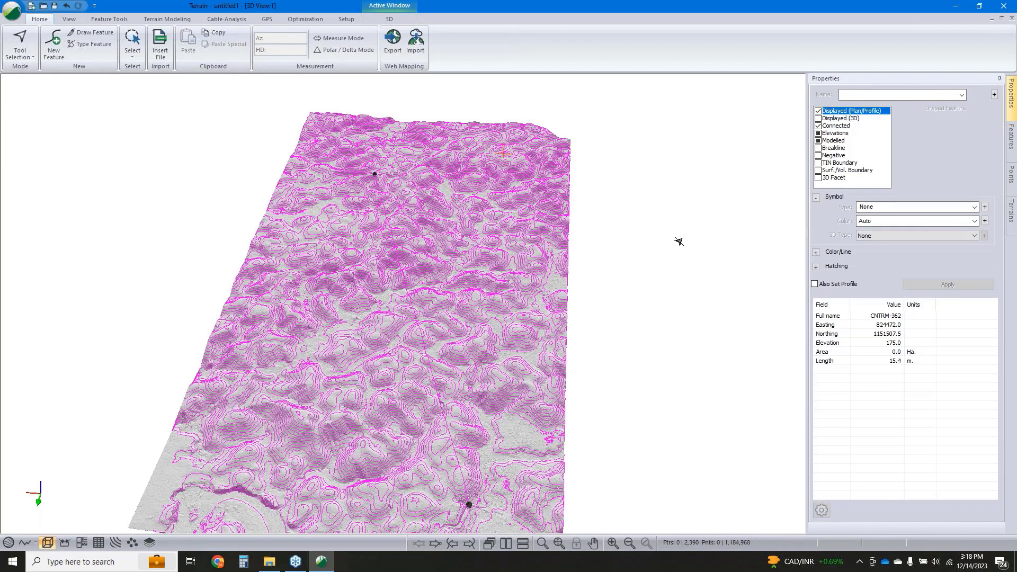
key("Delete")
Inspect the bare white terrain between the two A to B points in the 3D view from different angles.
middle_click_drag(413, 255, 462, 253)
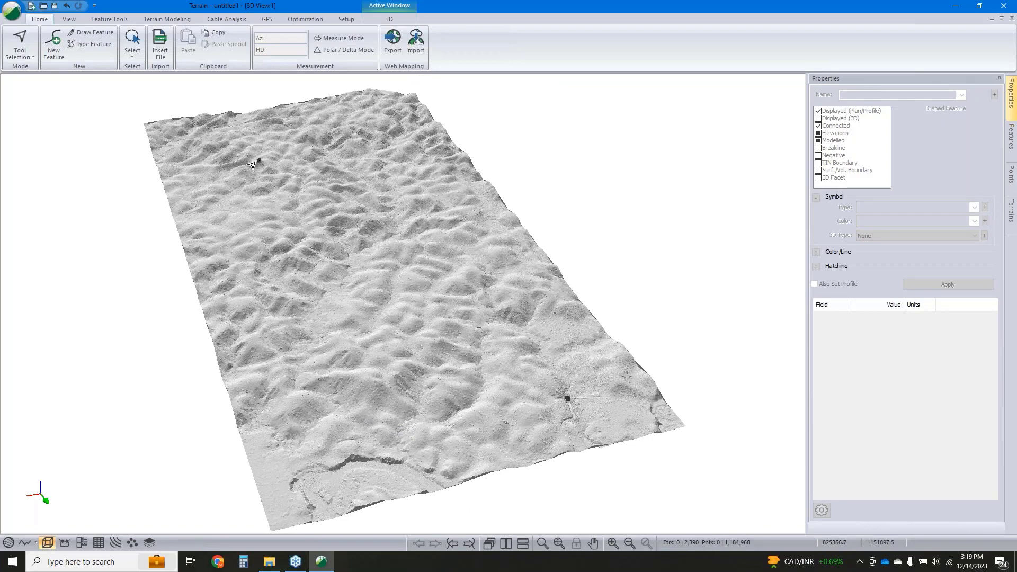
mouse_move(251, 160)
left_click_drag(519, 337, 411, 244)
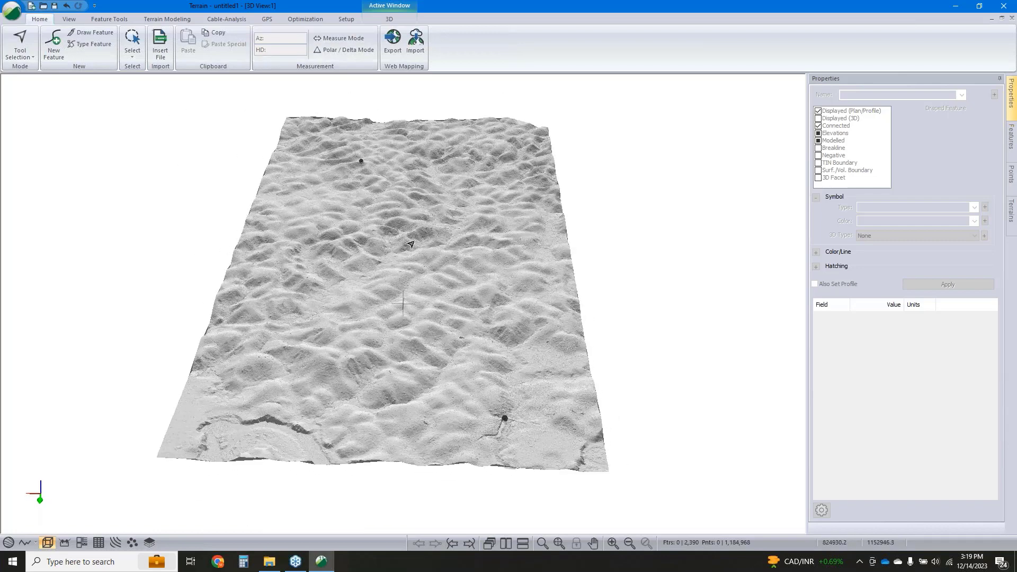
mouse_move(415, 208)
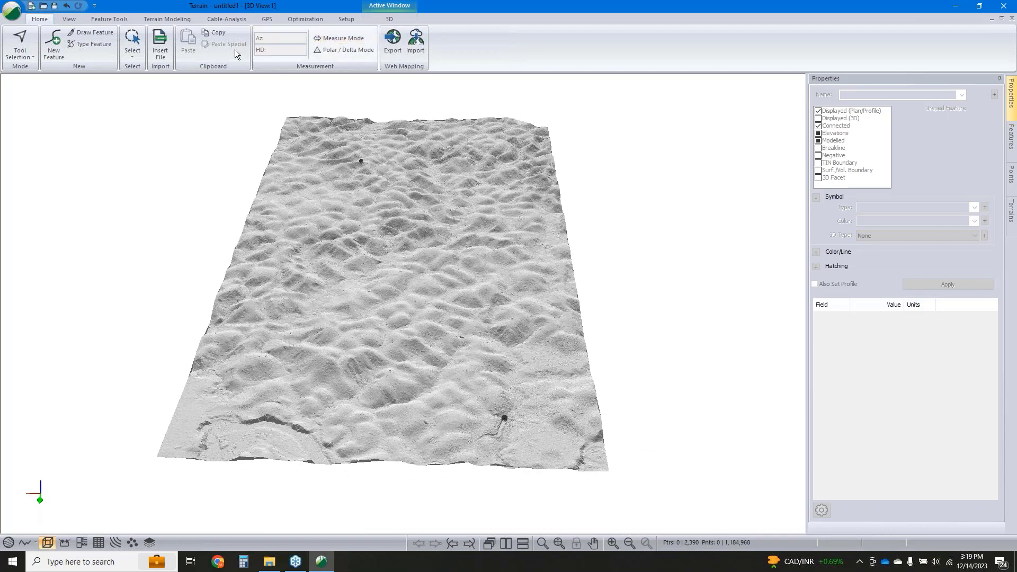
Generate stream and pond features from the current TIN with a stream drainage area of 10000 sq. m, allowing flow to outside.
left_click(162, 19)
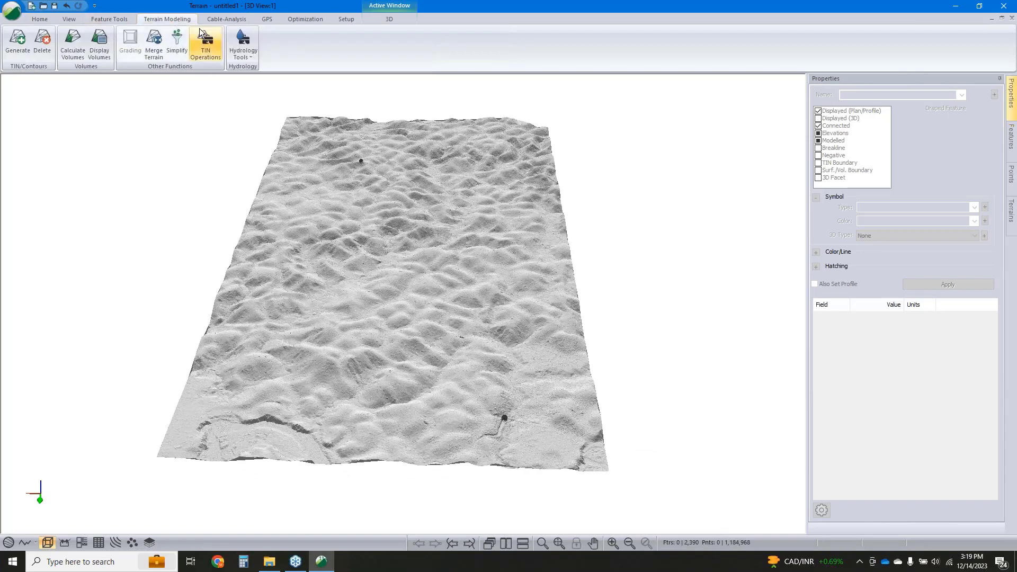
left_click(247, 56)
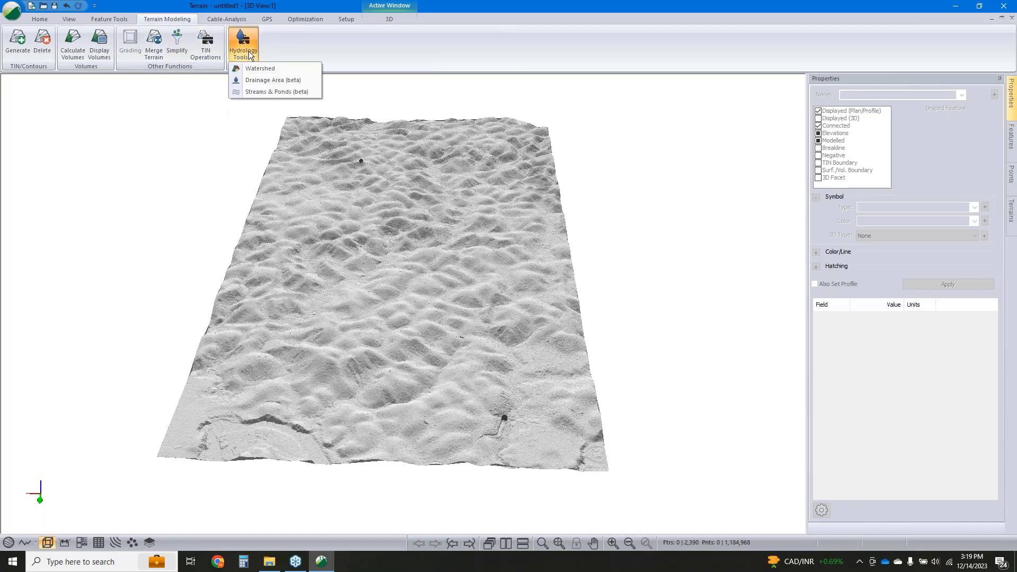
left_click(266, 92)
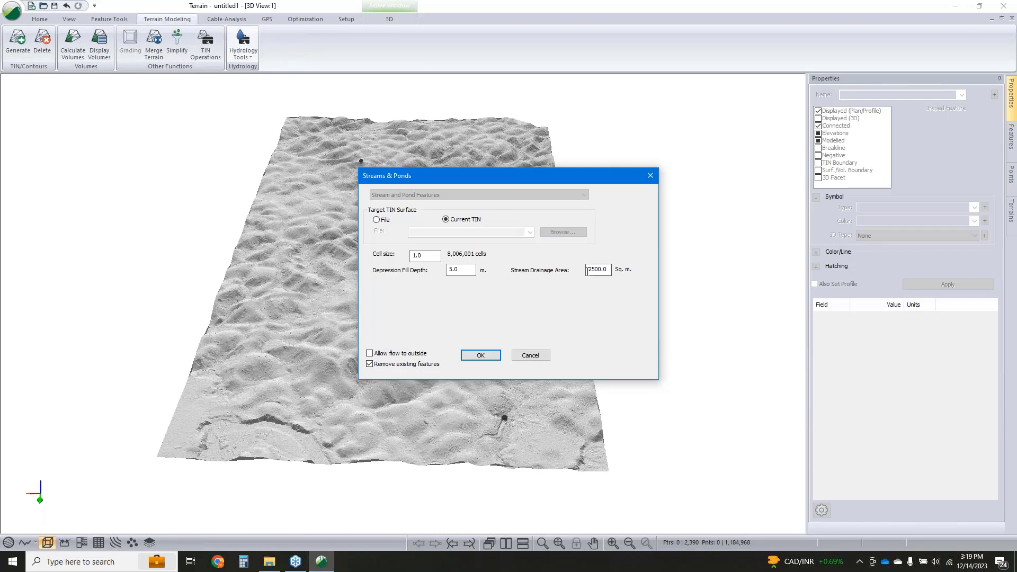
left_click_drag(591, 271, 569, 272)
left_click_drag(563, 178, 752, 112)
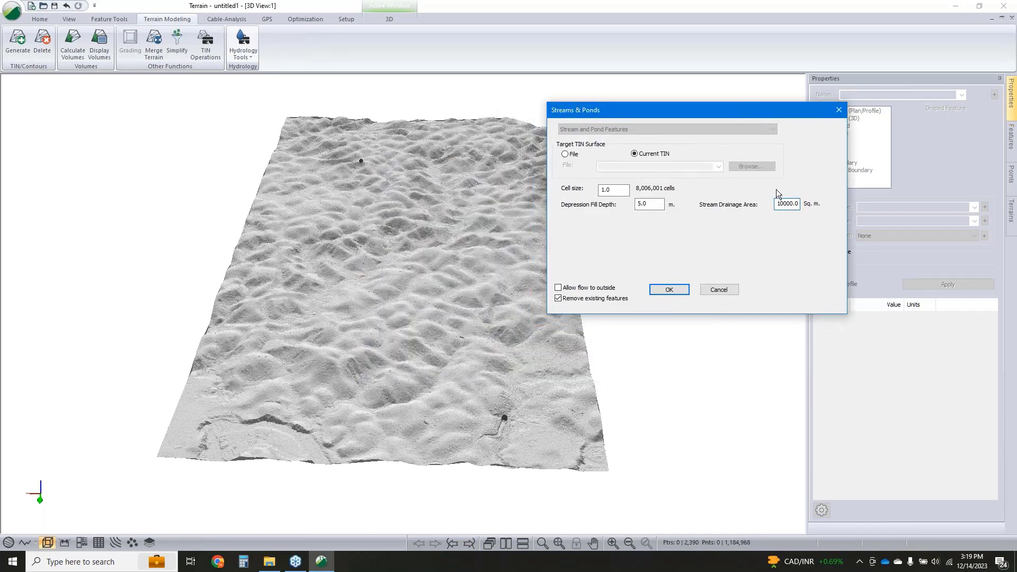
double_click(620, 193)
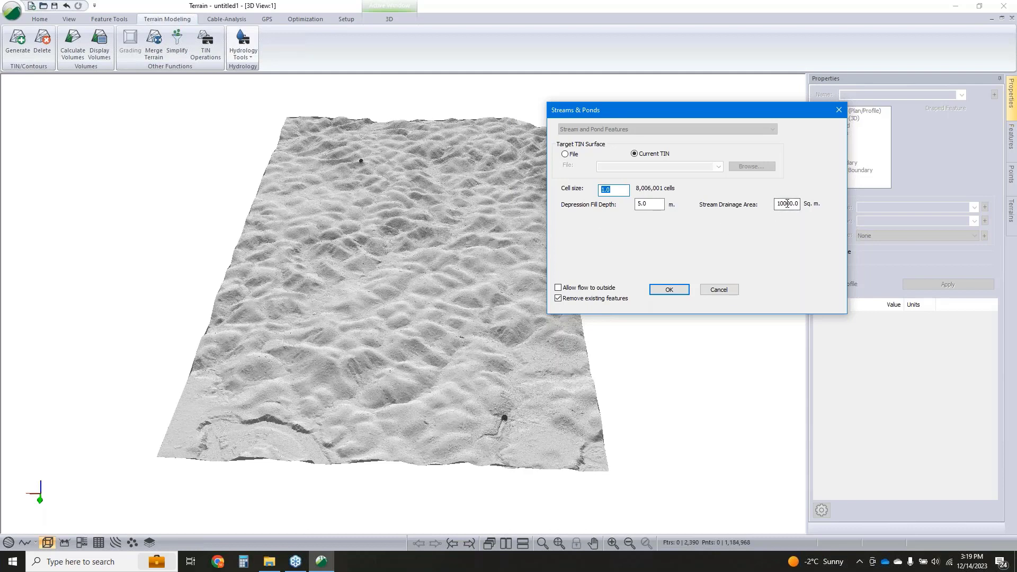
left_click(784, 203)
left_click(558, 288)
left_click(669, 290)
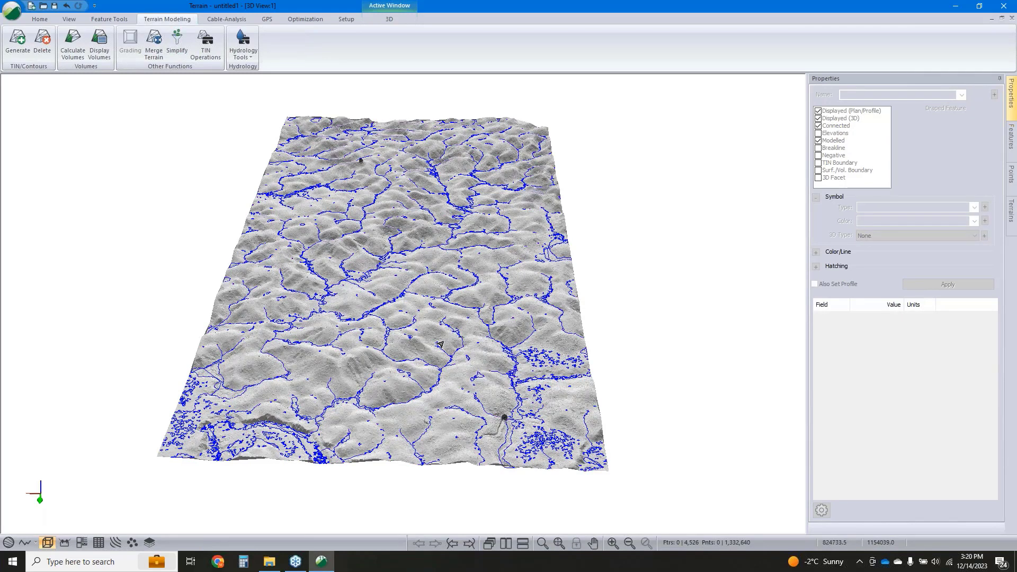
Select the A to B line in the plan view, turn on its 3D display, and return to the 3D view.
left_click(506, 546)
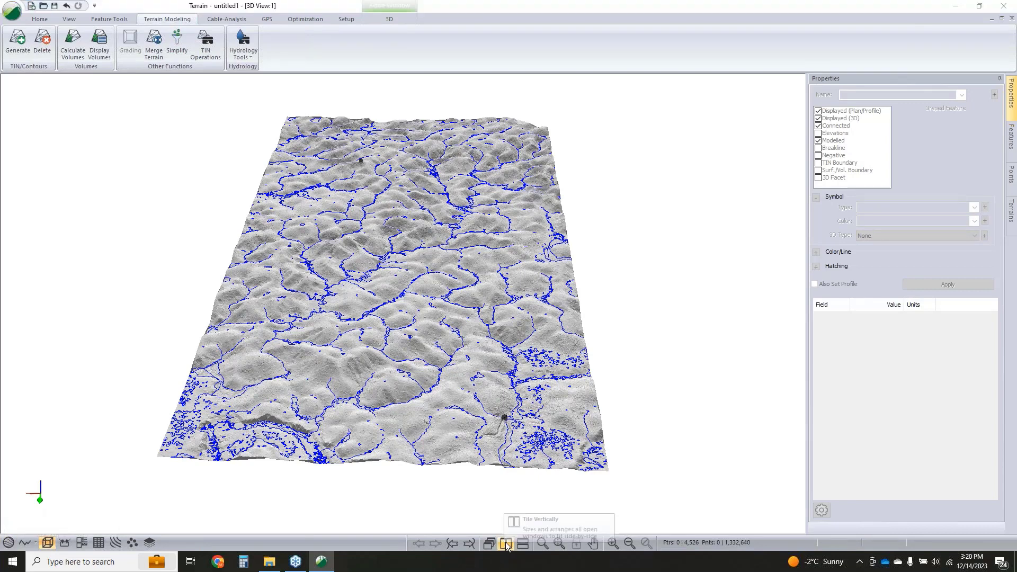
left_click(9, 543)
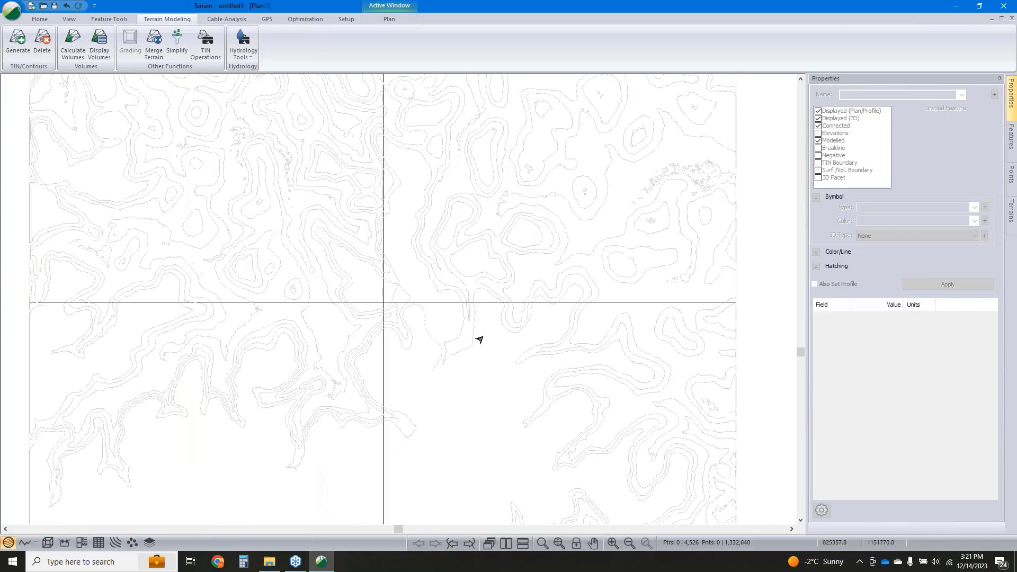
left_click(479, 263)
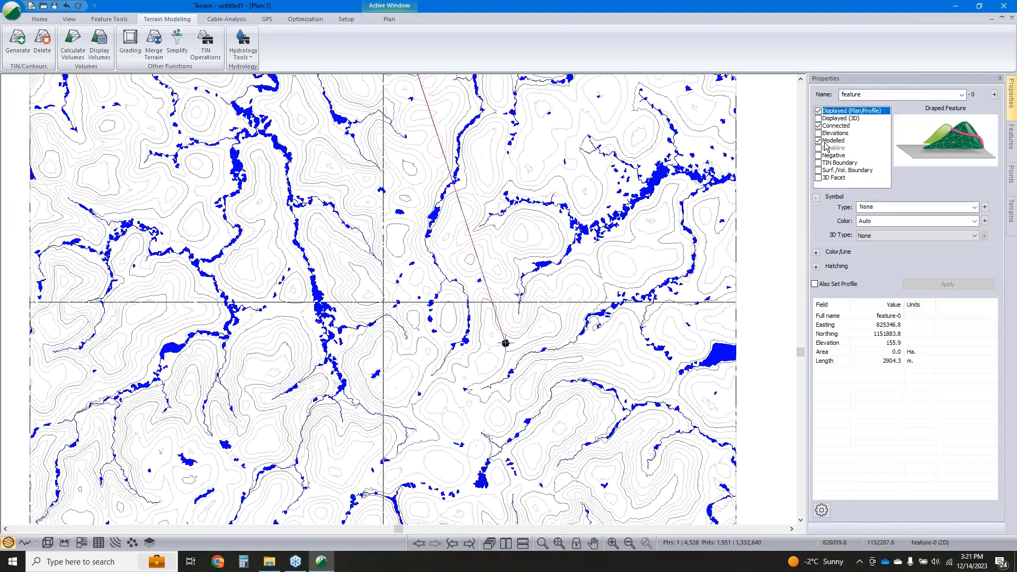
left_click(819, 119)
left_click(945, 284)
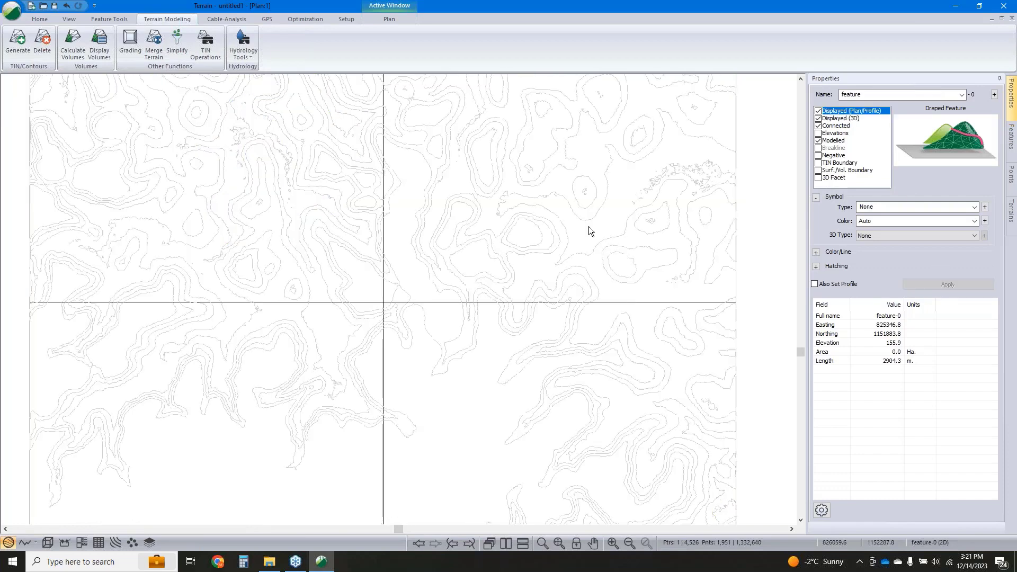
left_click(47, 543)
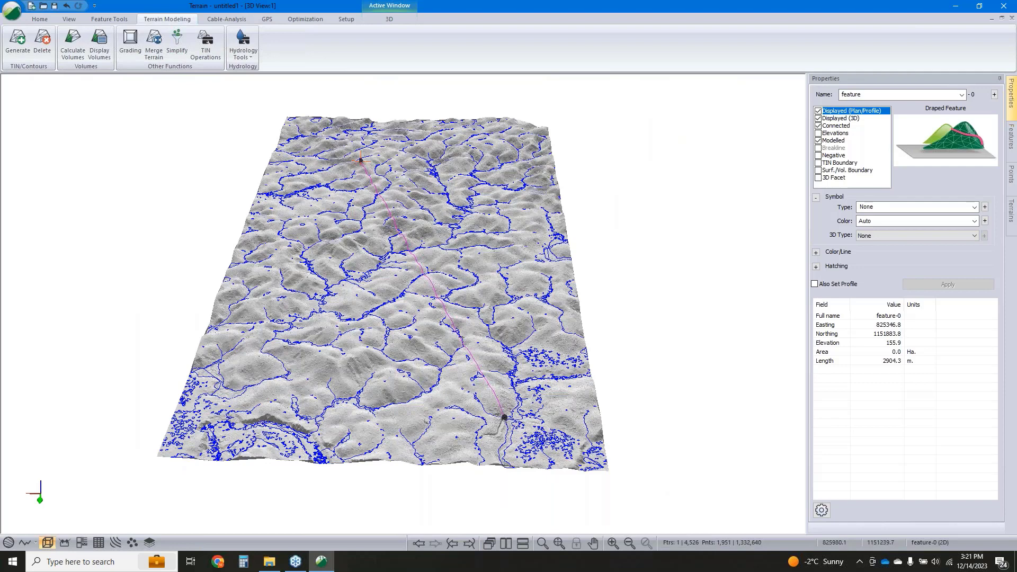
Set the Default construction zone's excavation cost to 3 $/Cu. m. and its maximum grade to 12%.
left_click(312, 19)
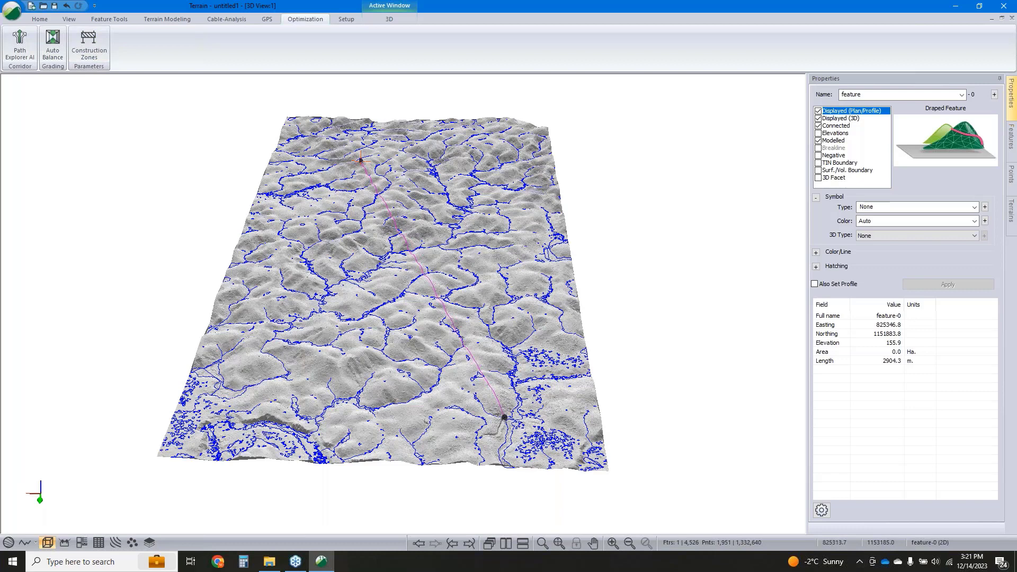
left_click(90, 50)
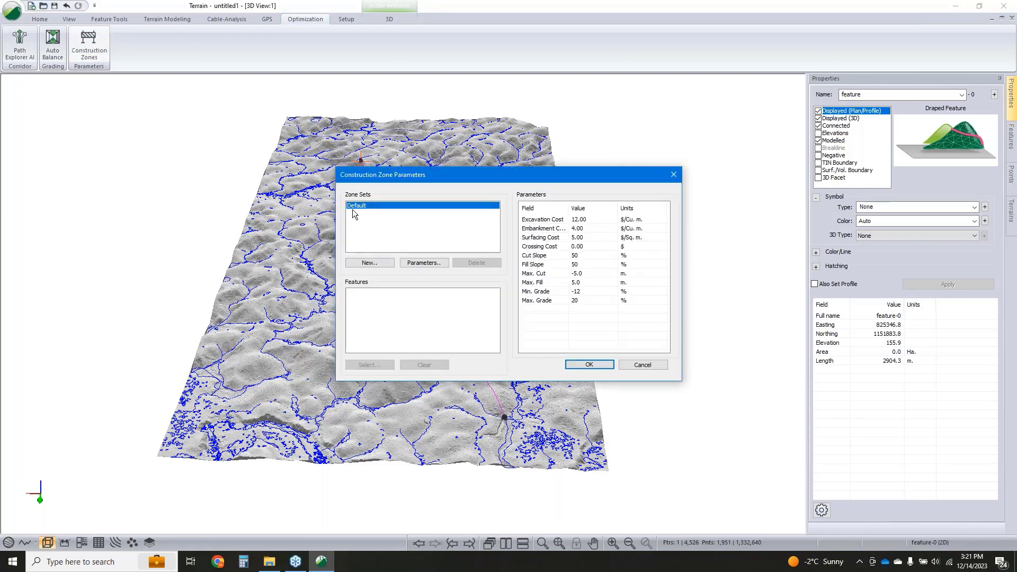
left_click(424, 263)
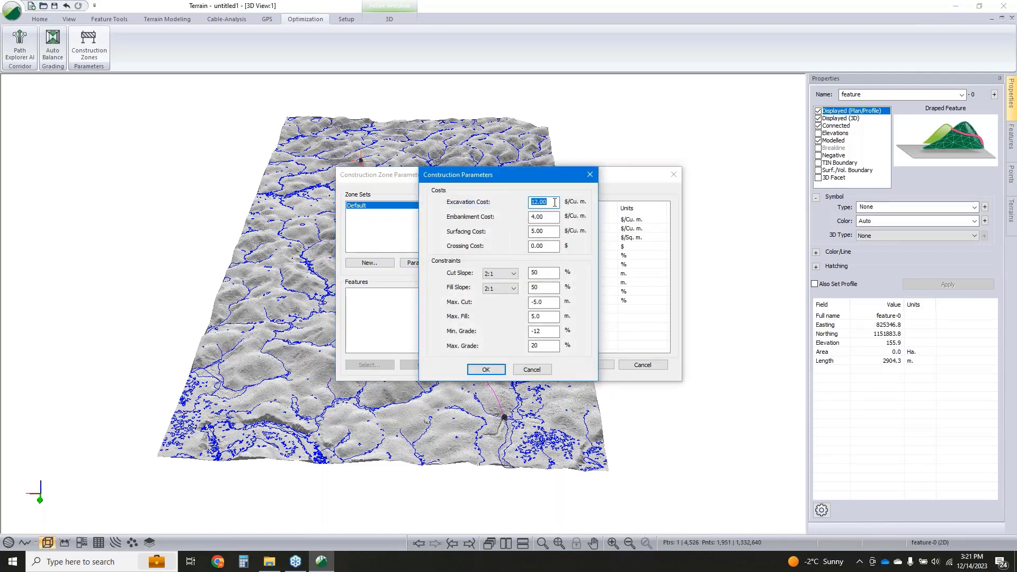
type("3")
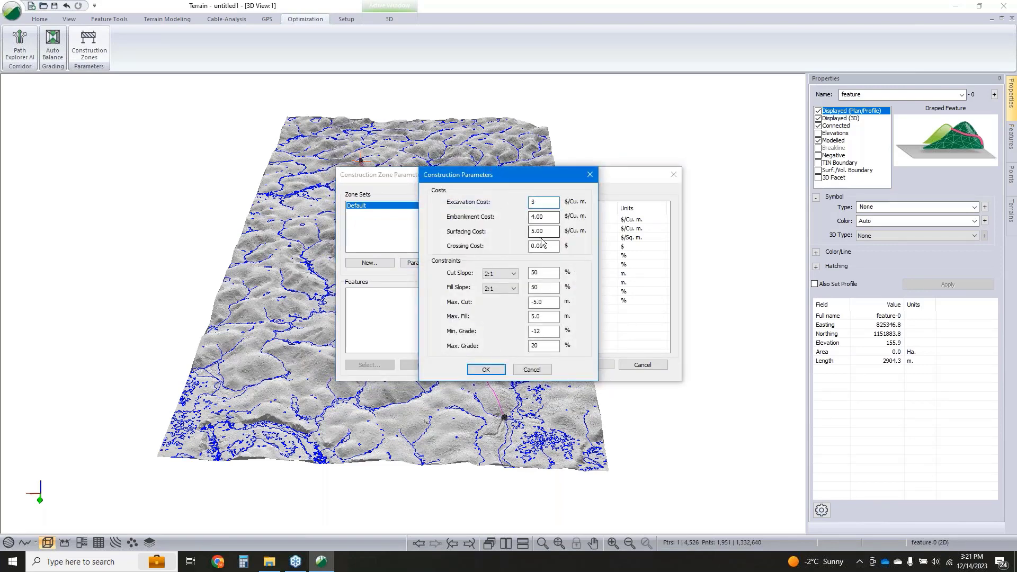
key("Tab")
key("Tab")
key("Tab")
key("Tab")
key("Tab")
key("Tab")
key("Tab")
key("Tab")
key("Tab")
key("Tab")
key("Tab")
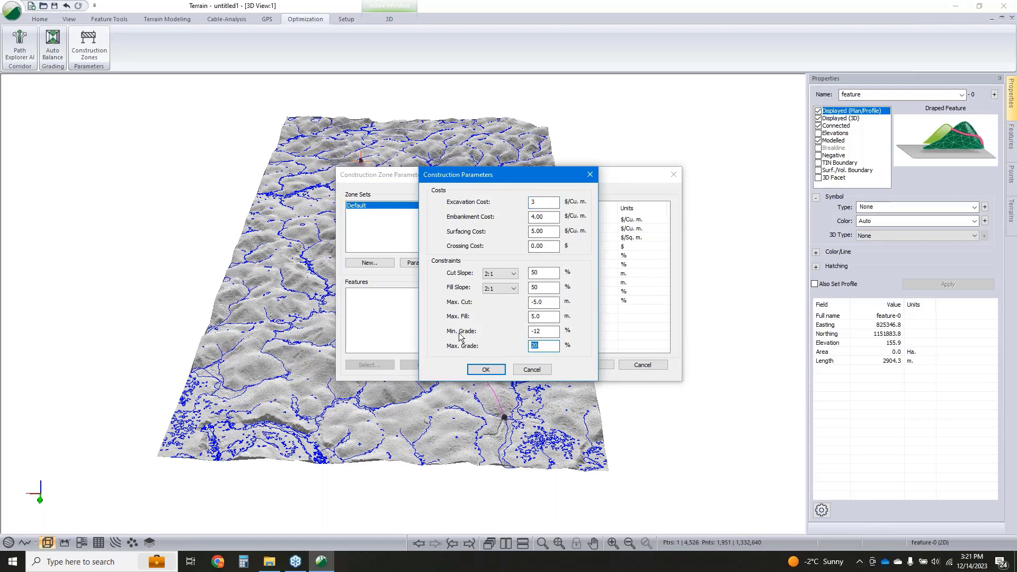
type("12")
left_click(486, 370)
Create a construction zone set of type Polygons containing all pond features matching Stream_P*.
left_click(368, 263)
left_click(492, 244)
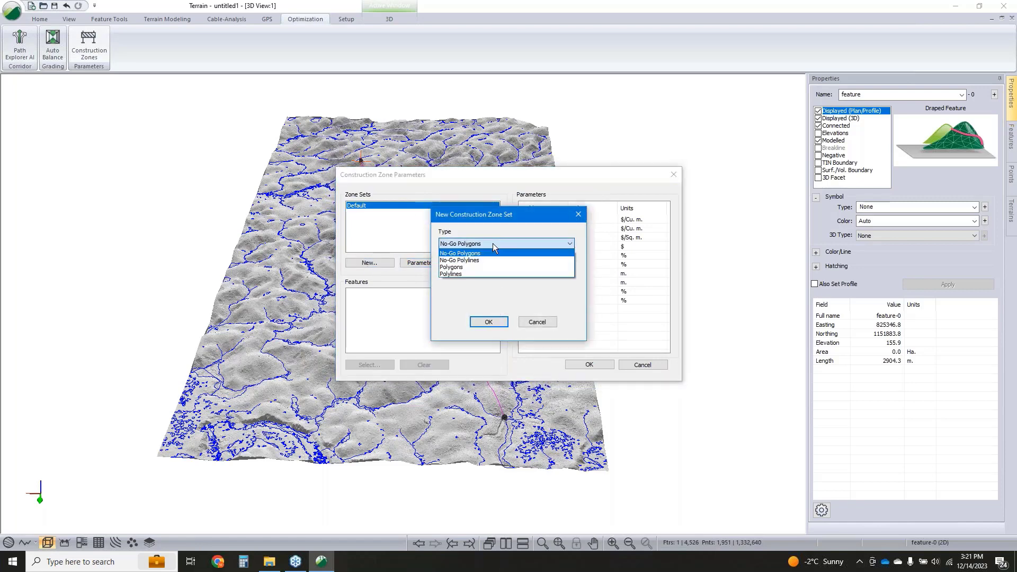
left_click(501, 219)
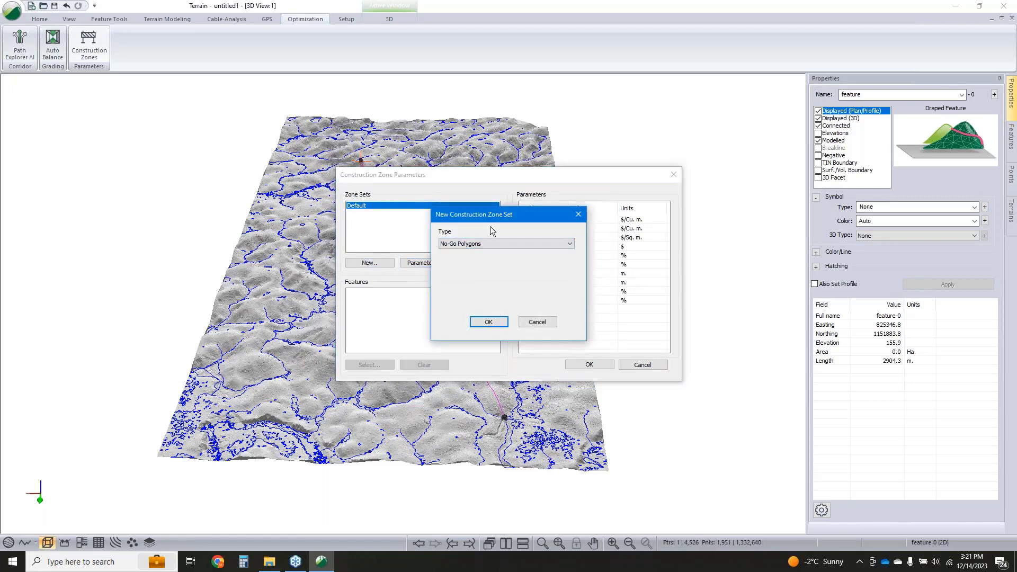
left_click(483, 243)
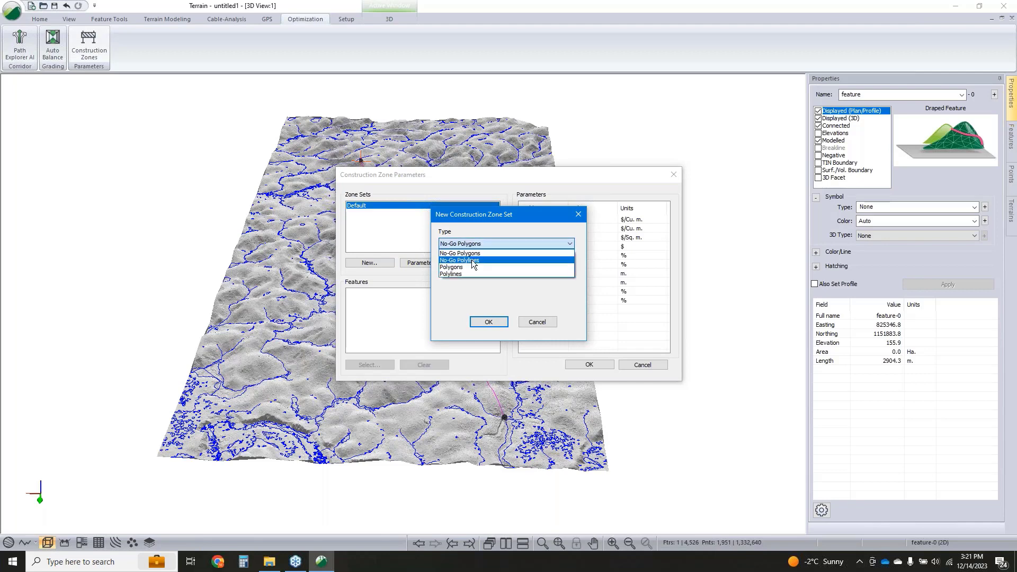
left_click(462, 269)
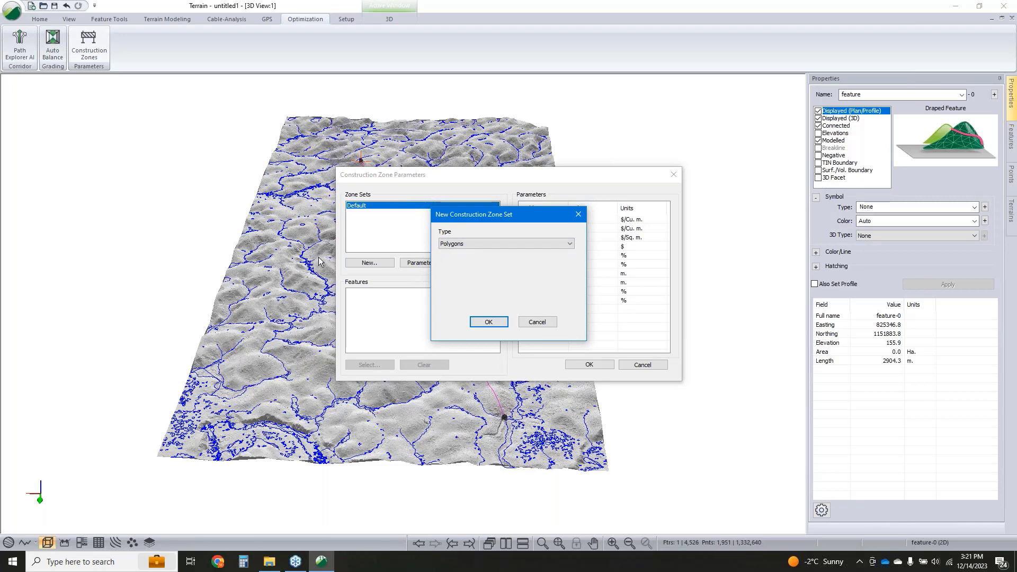
left_click(488, 321)
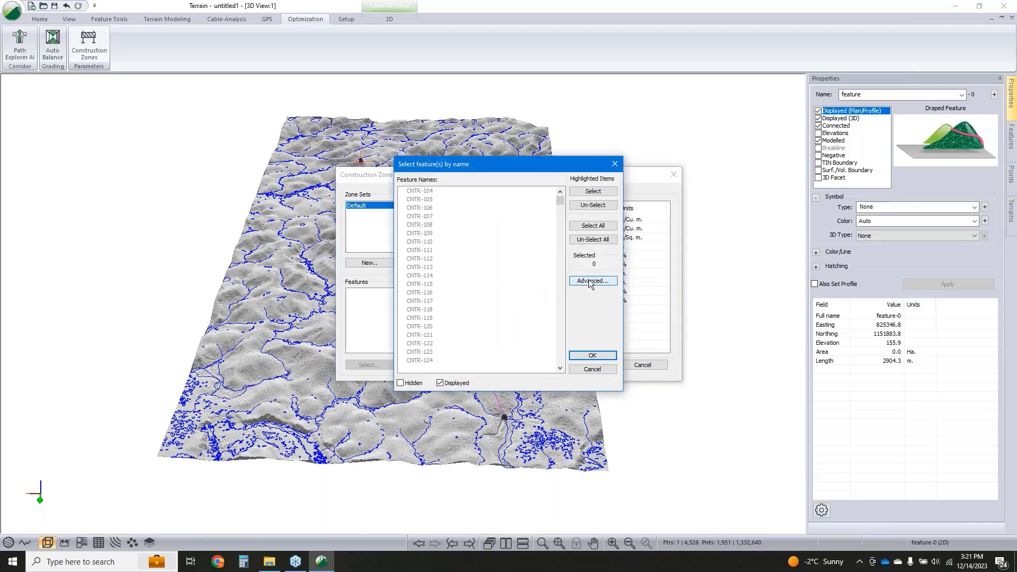
left_click(592, 281)
left_click(636, 194)
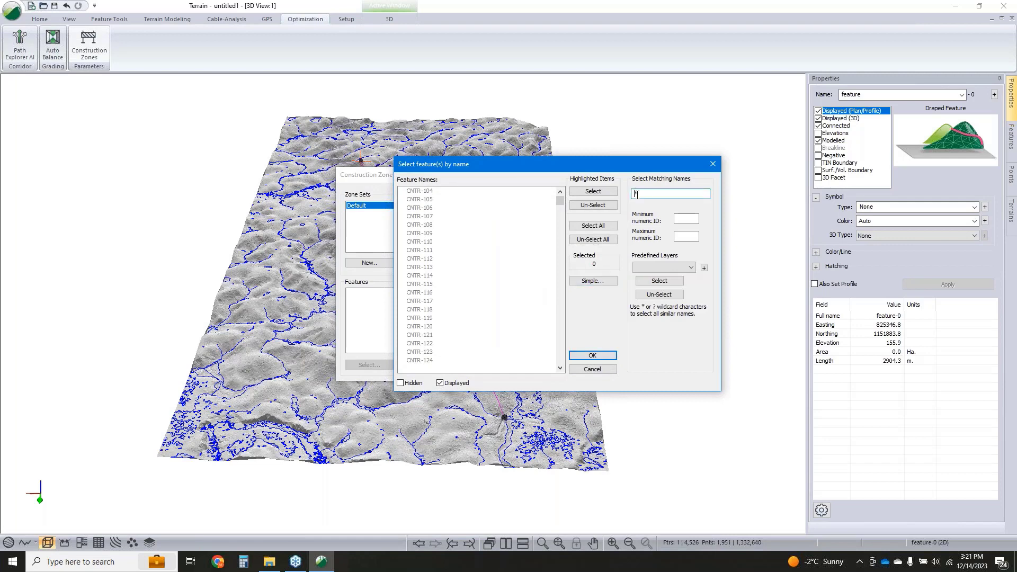
type("Stream_P")
left_click(659, 281)
left_click(593, 356)
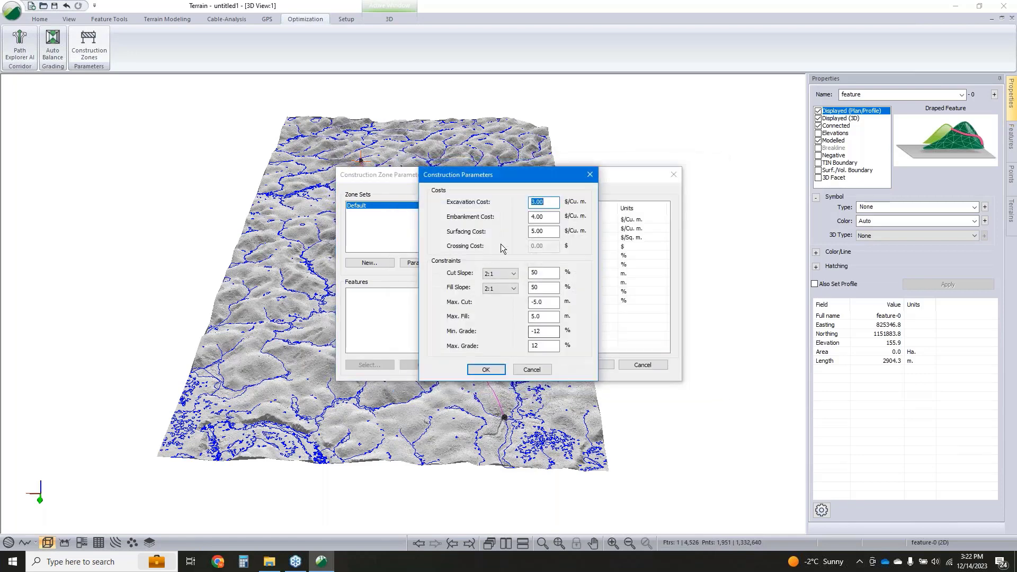
Set the excavation, embankment and surfacing costs of the pond polygon zone set to 500 each.
type("50")
key("Tab")
type("500")
key("Tab")
type("500")
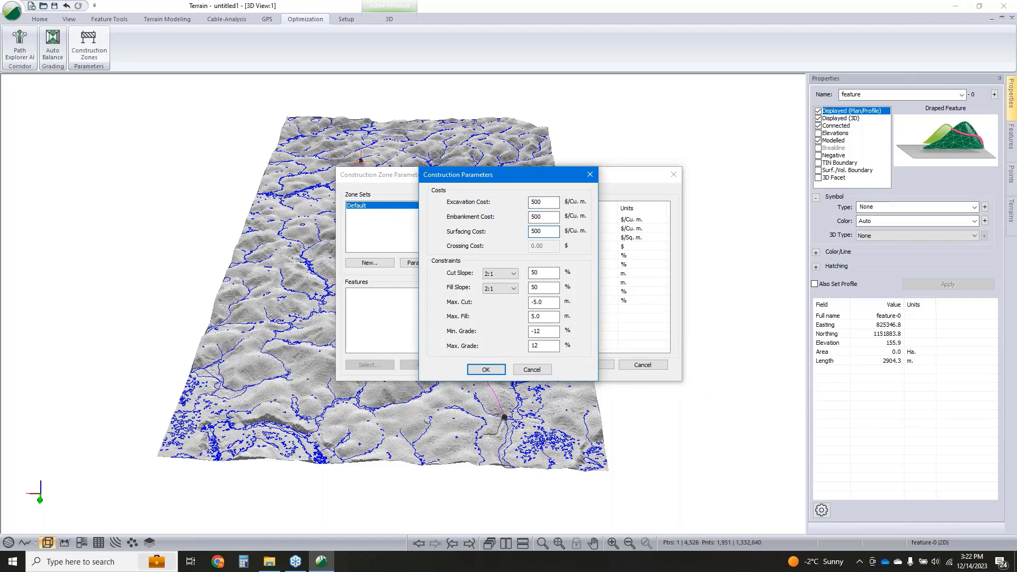
left_click(486, 369)
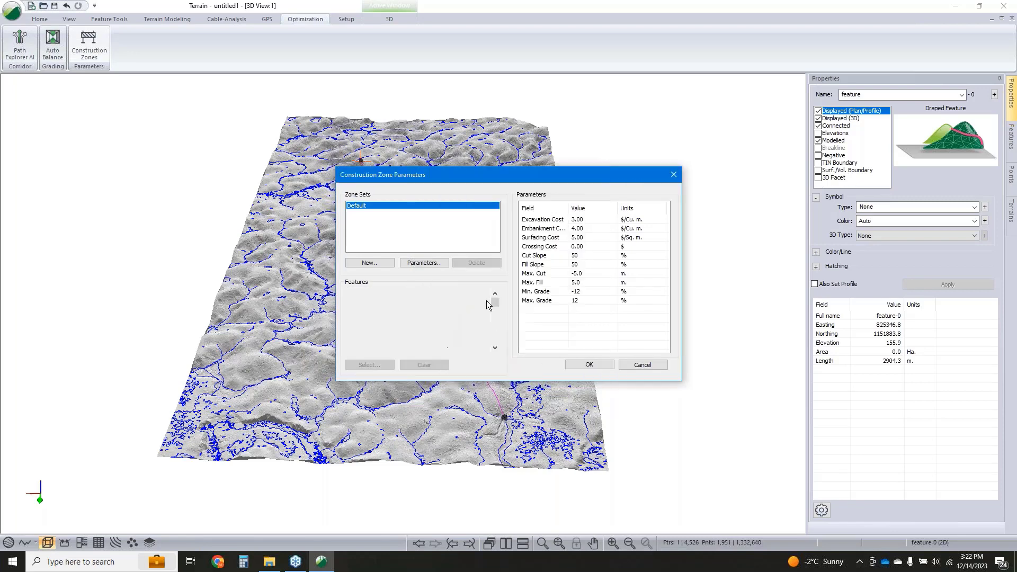
Create a construction zone set of type Polylines containing all stream features matching Stream_L*.
left_click(373, 263)
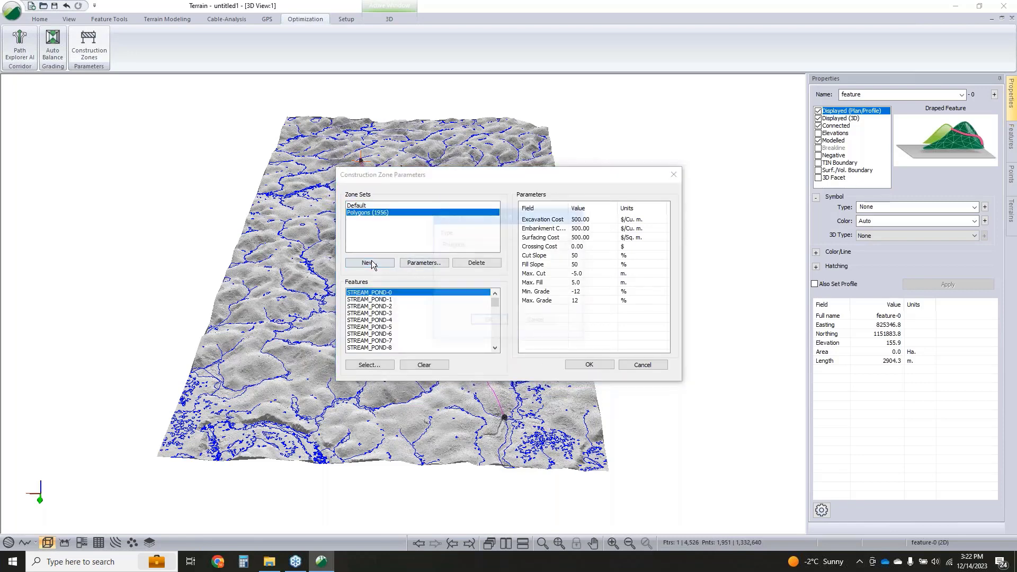
left_click(495, 243)
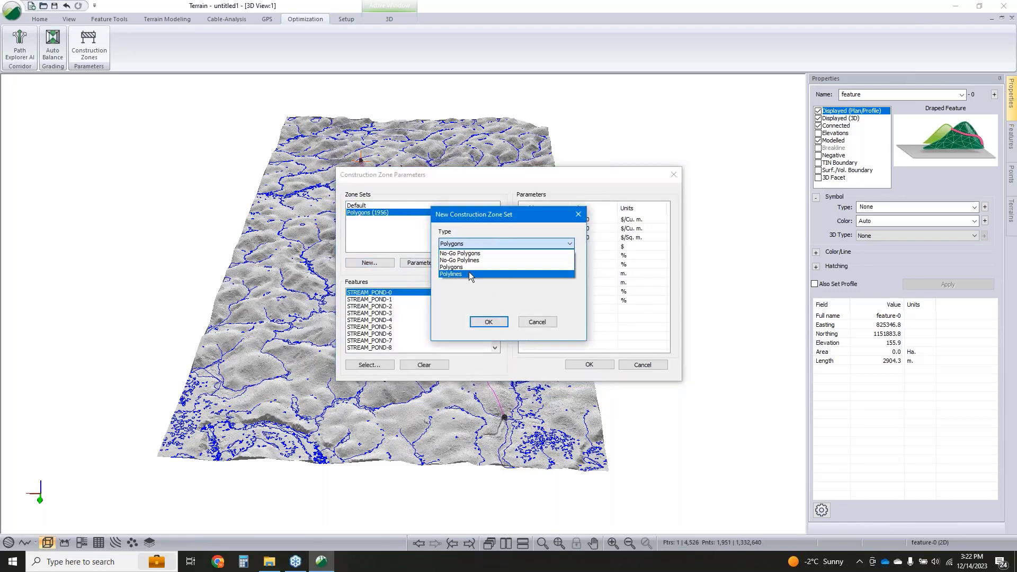
left_click(469, 274)
left_click(488, 322)
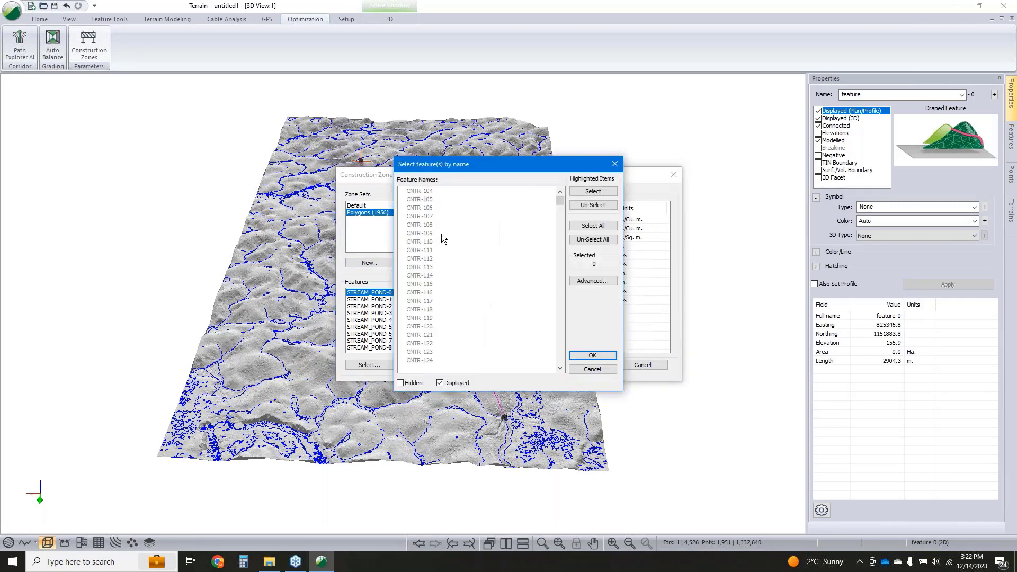
left_click(590, 282)
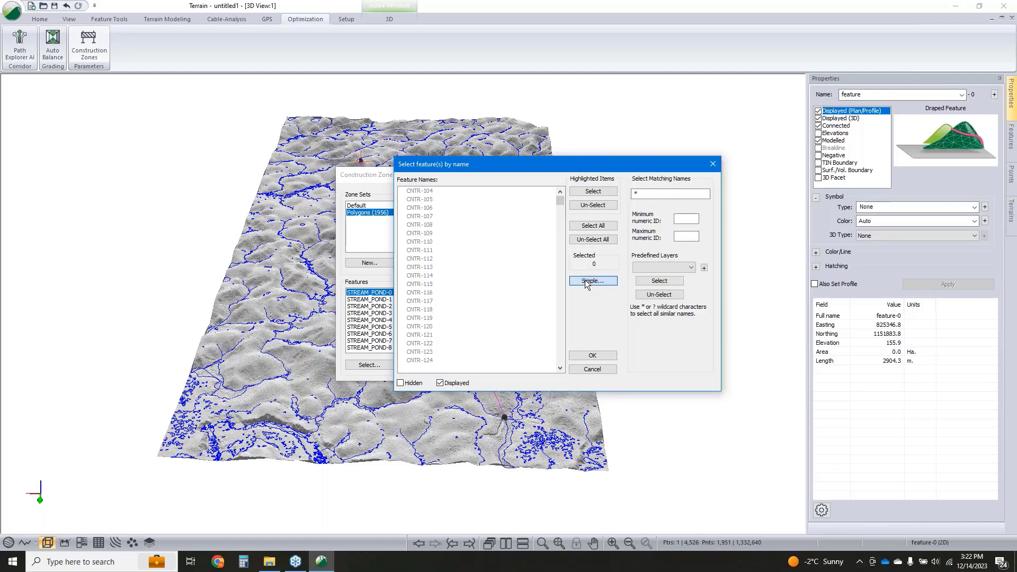
left_click(664, 194)
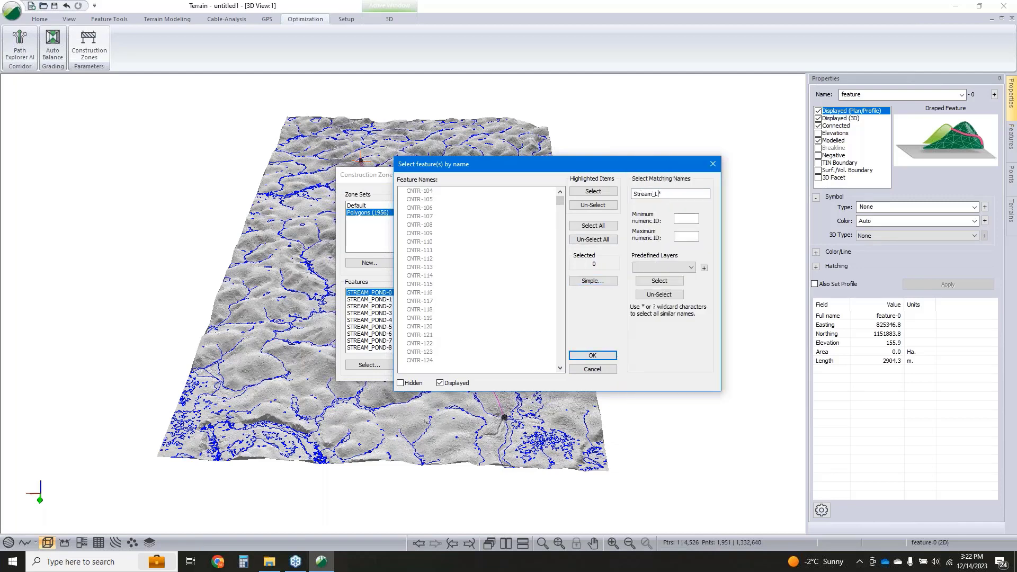
left_click(662, 282)
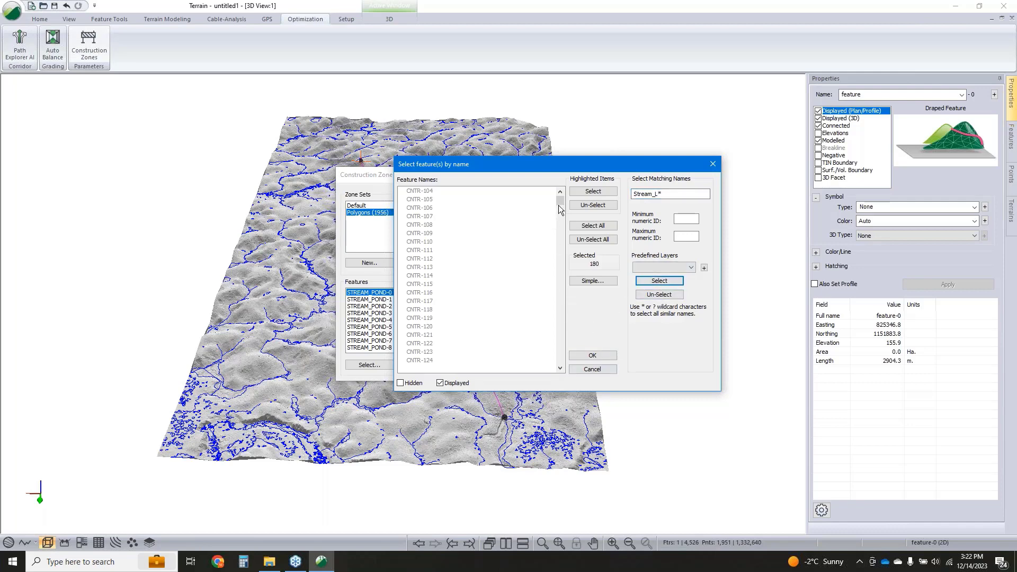
left_click_drag(559, 204, 559, 344)
left_click_drag(560, 234, 561, 274)
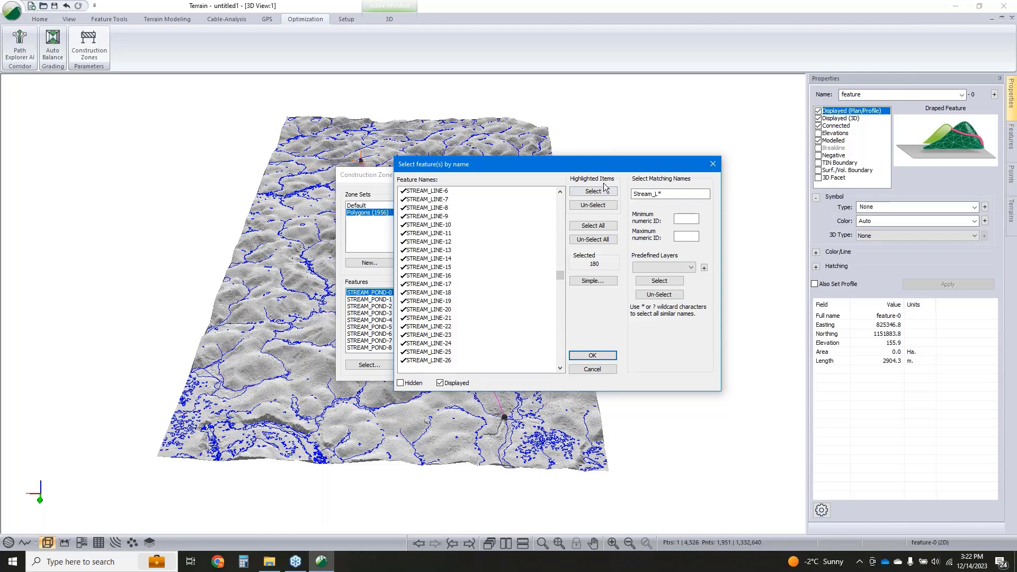
left_click(651, 194)
left_click(592, 355)
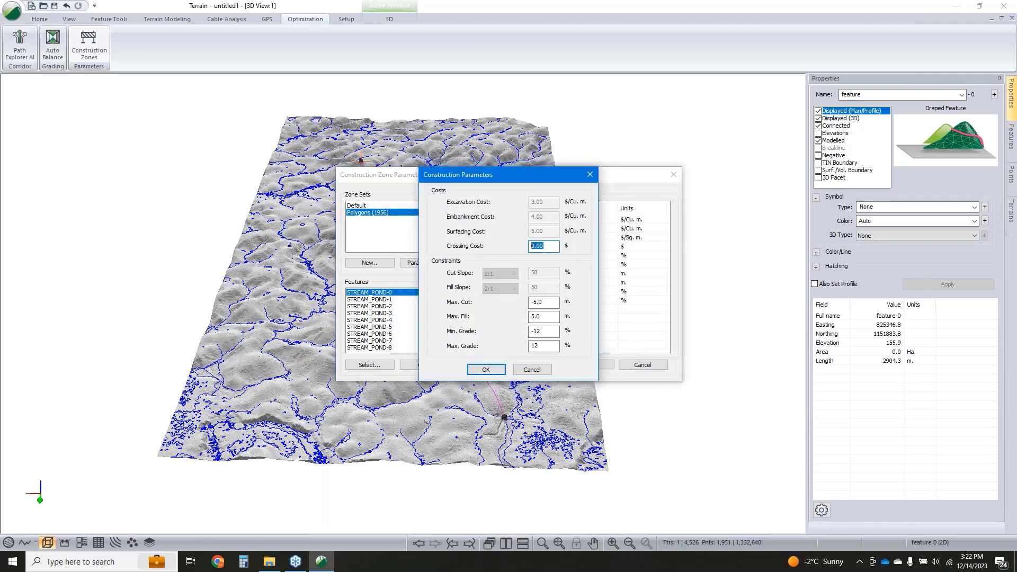
Set the crossing cost of the stream polyline zone set to $5000 and accept the construction zone parameters.
type("5000")
left_click(485, 369)
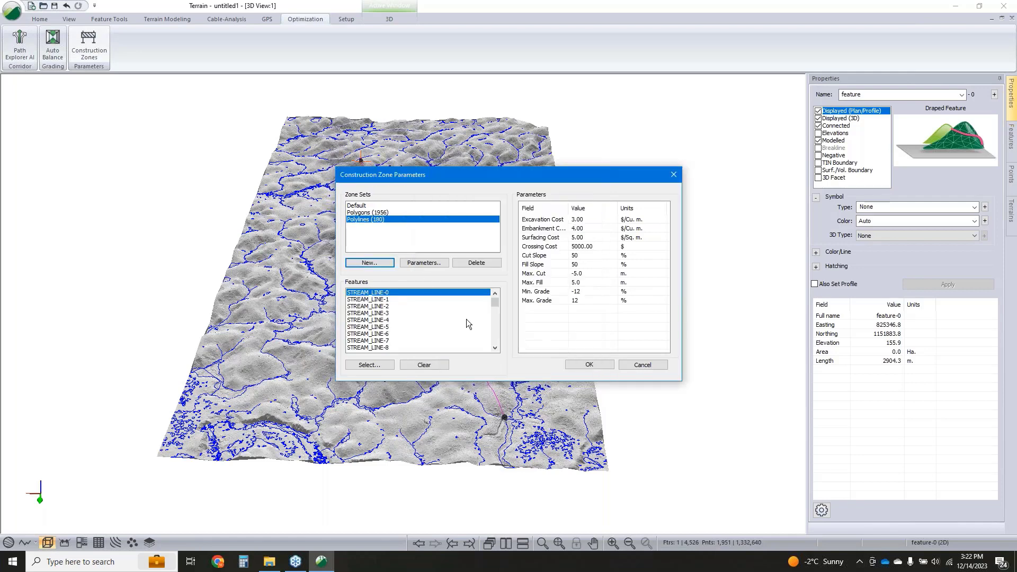
left_click(587, 366)
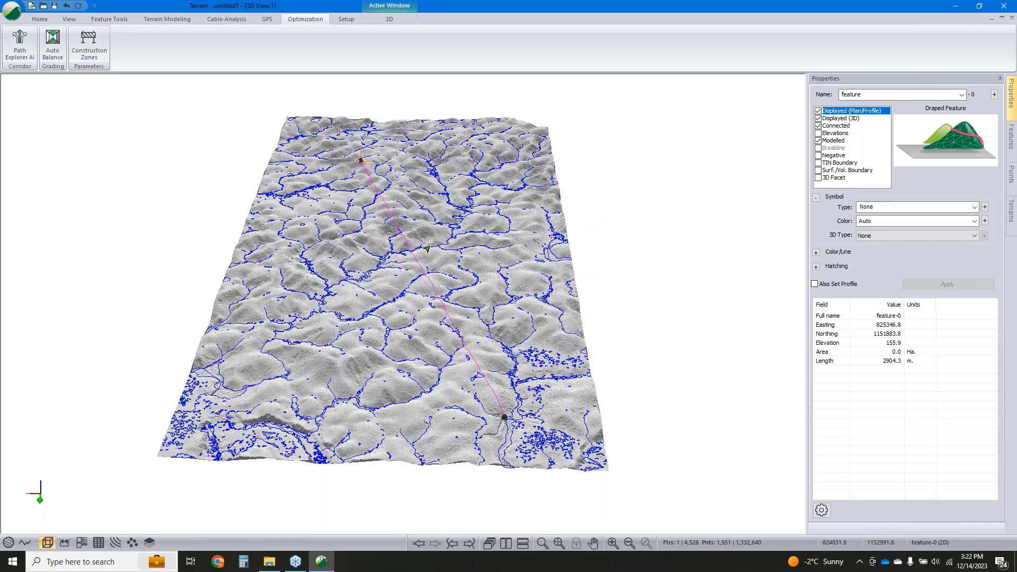
Set up a new Path Explorer search along the current feature with a horizontal resolution of 8.75 m.
left_click(20, 46)
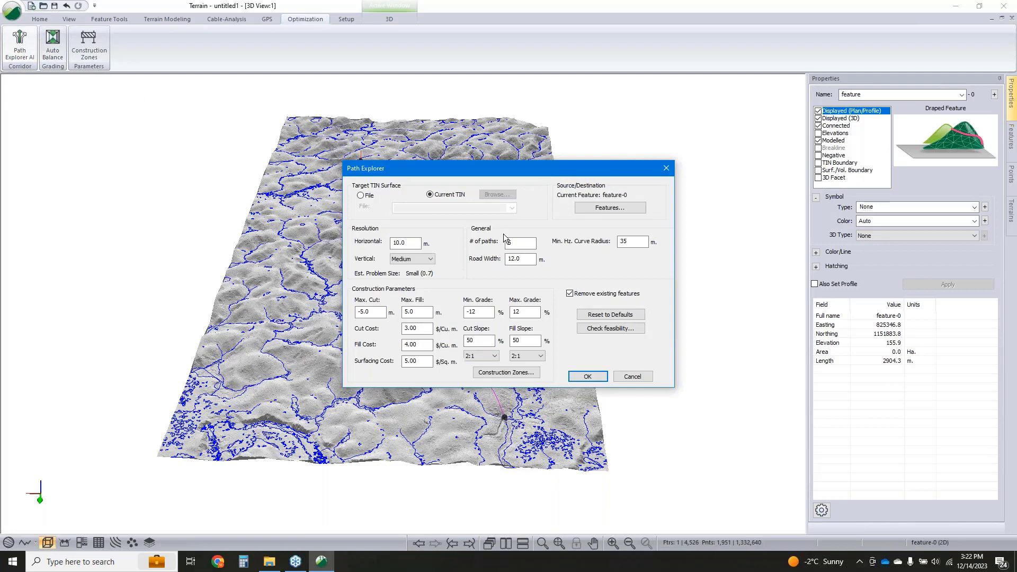
double_click(625, 241)
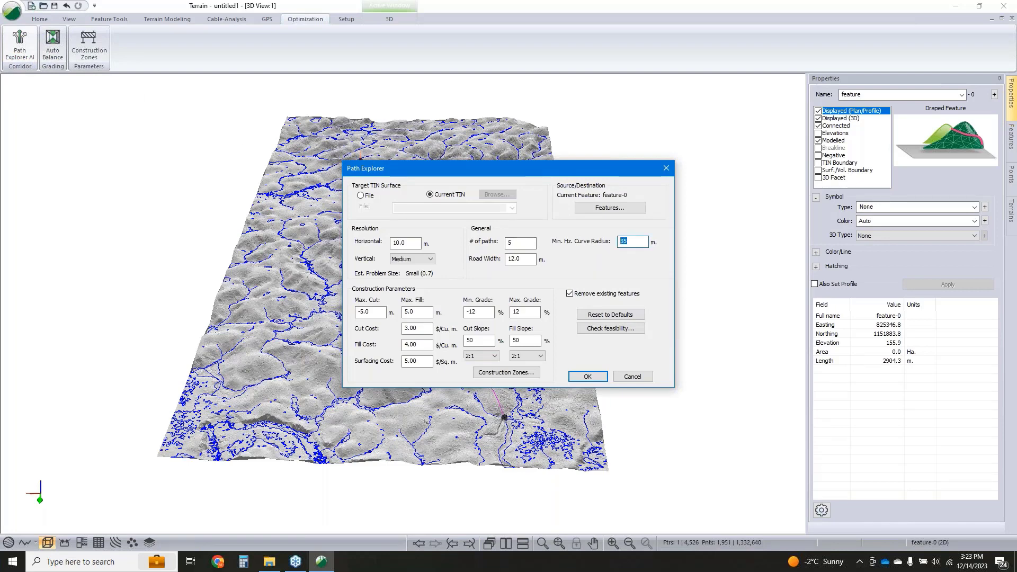
double_click(513, 243)
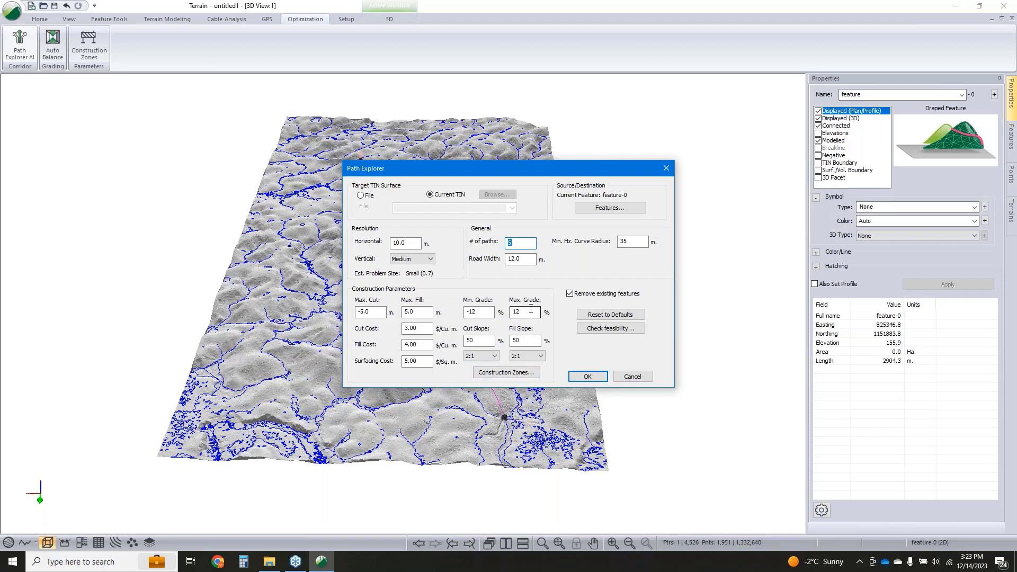
left_click_drag(410, 243, 343, 242)
type("8.75")
left_click_drag(375, 243, 373, 242)
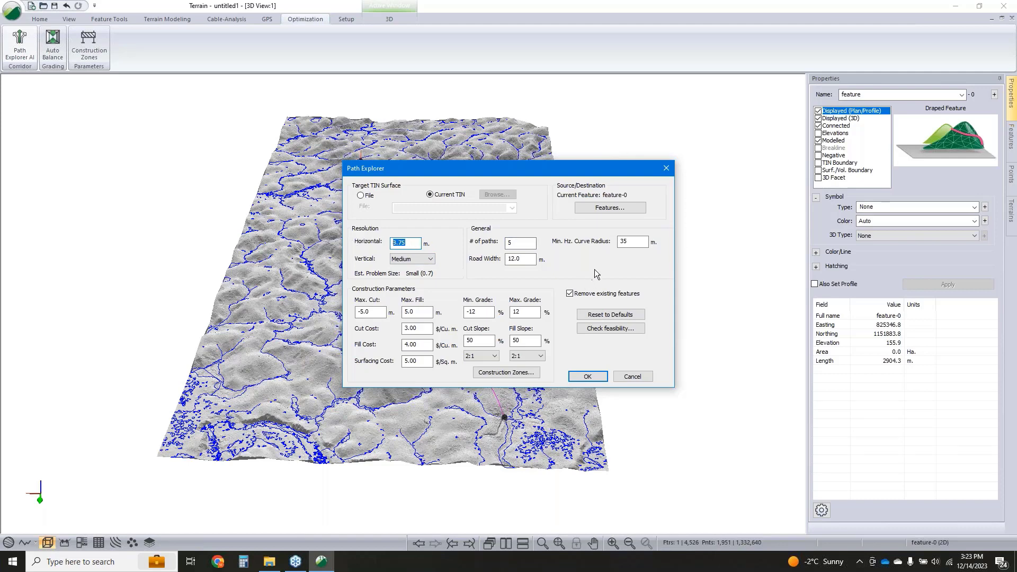
left_click_drag(633, 242, 601, 244)
Run the path search and stop it early, accepting the five paths found so far.
left_click(589, 377)
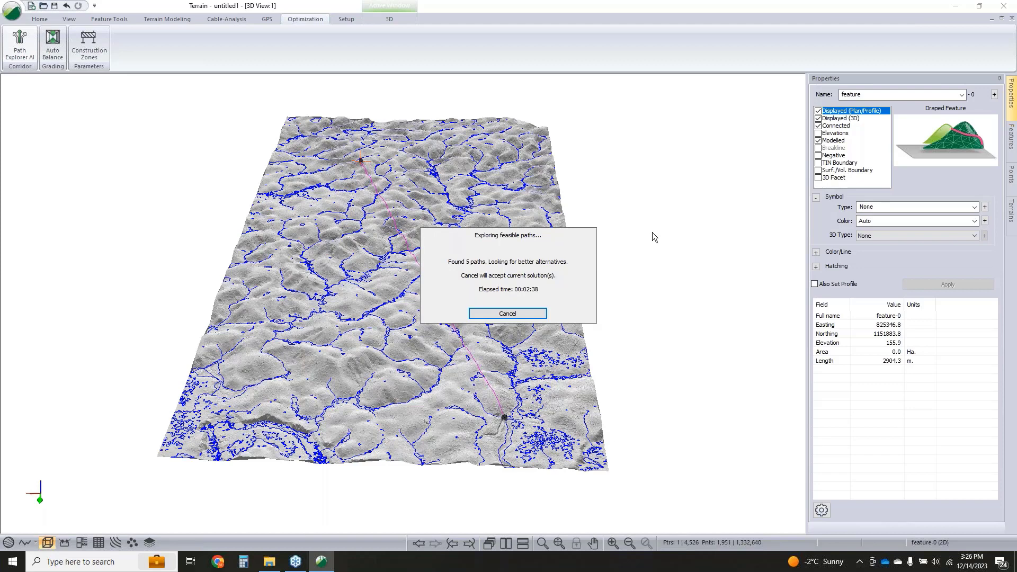
left_click(507, 313)
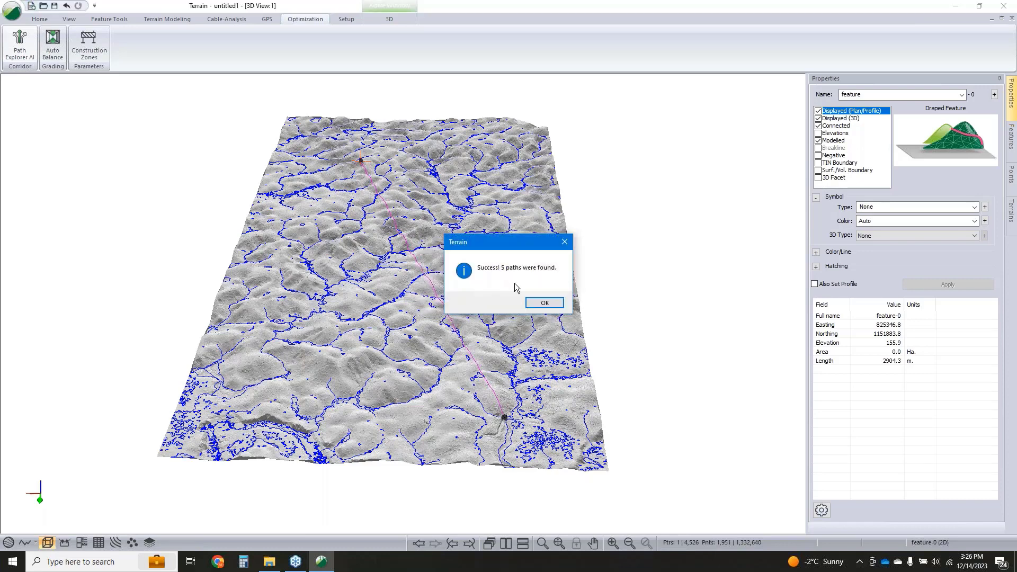
left_click(534, 301)
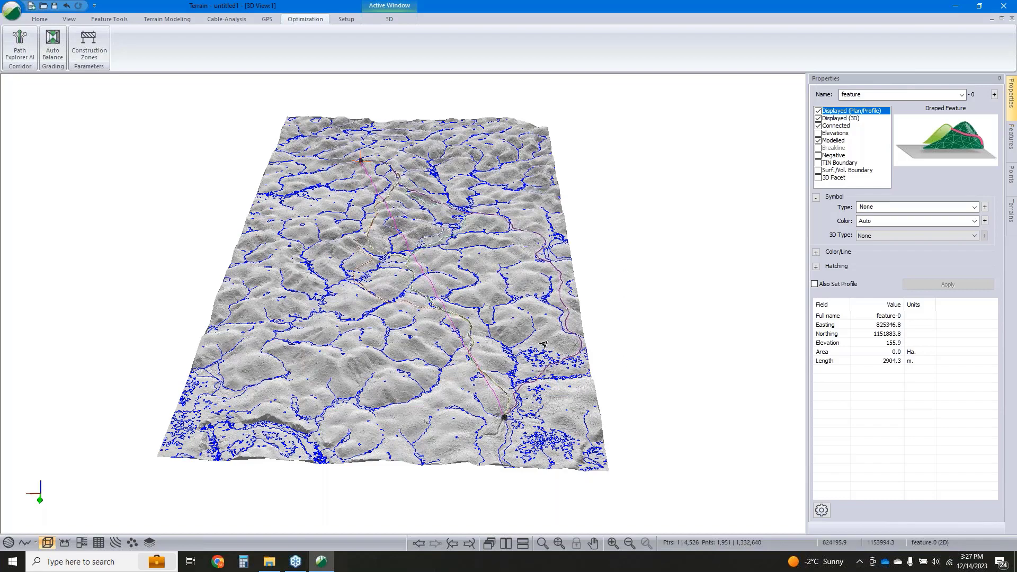
Delete the generated path .XPATH_495820-0 that detours along the outer edge of the terrain.
left_click_drag(523, 342, 495, 338)
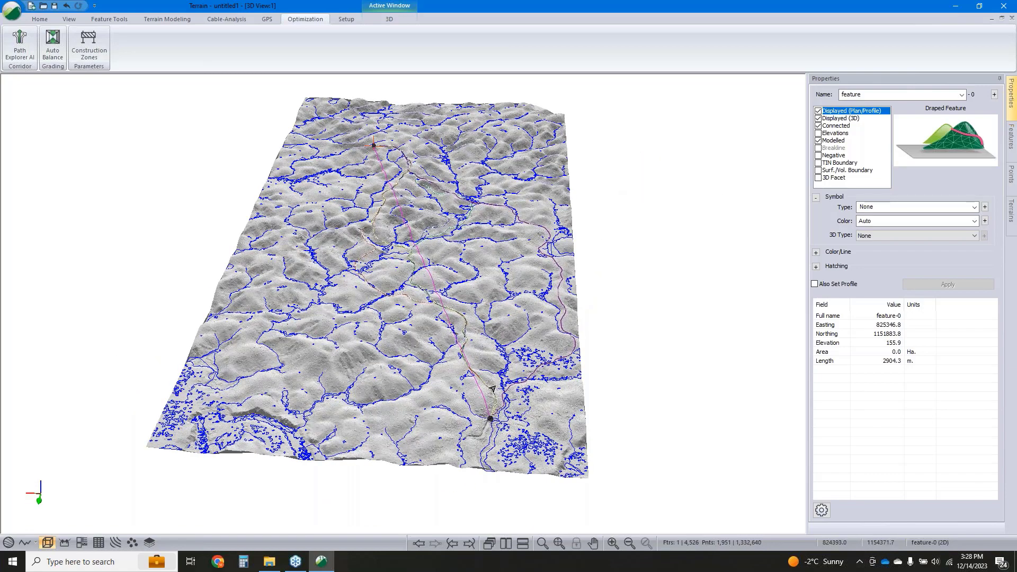
scroll(418, 275, "up", 4)
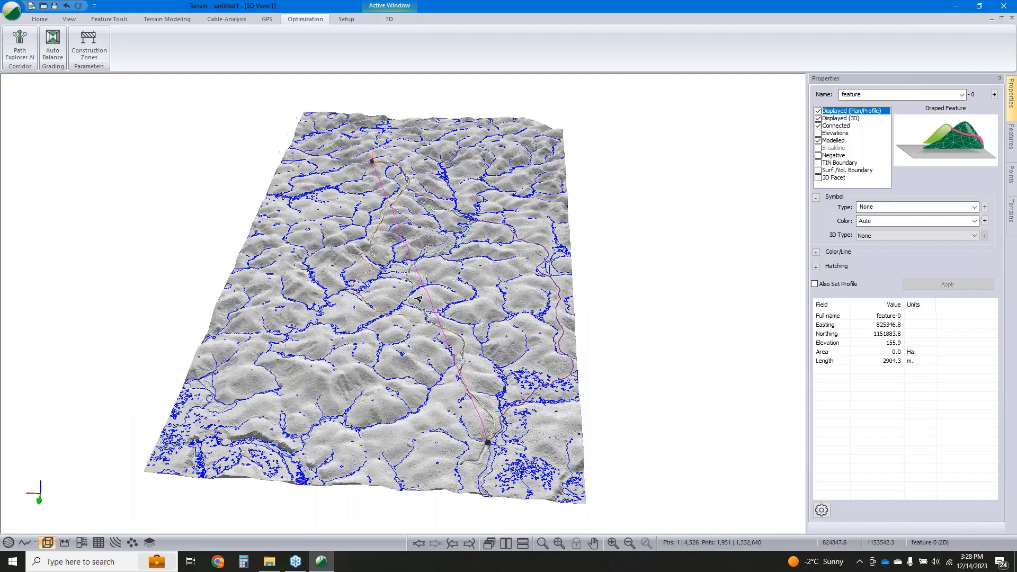
scroll(418, 275, "up", 3)
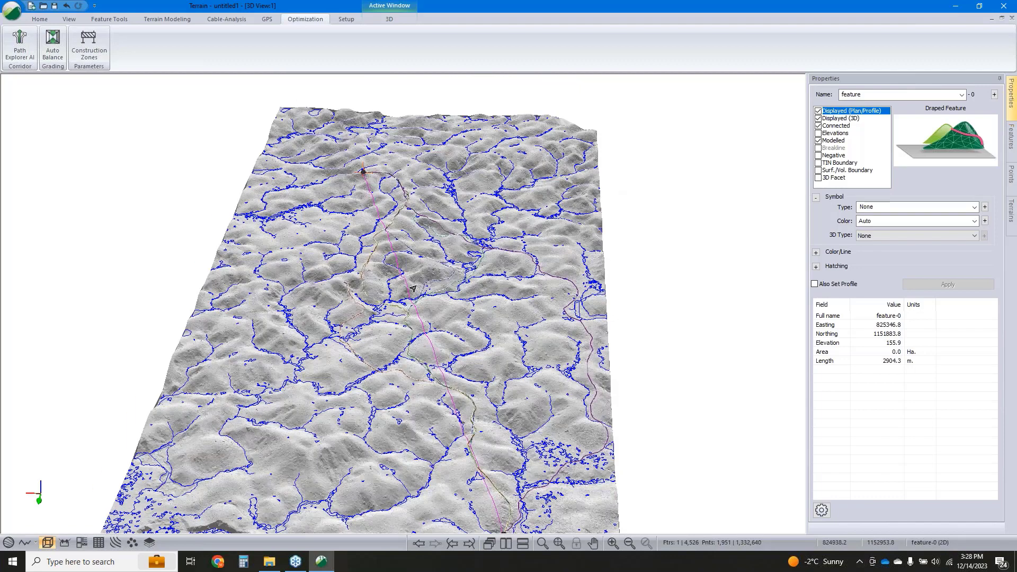
scroll(412, 288, "up", 1)
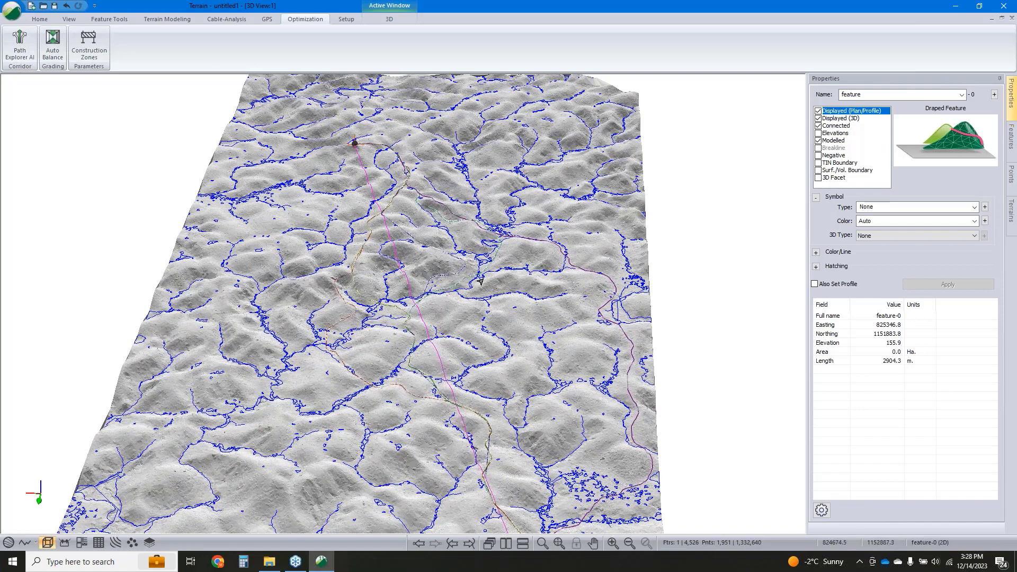
scroll(480, 281, "up", 1)
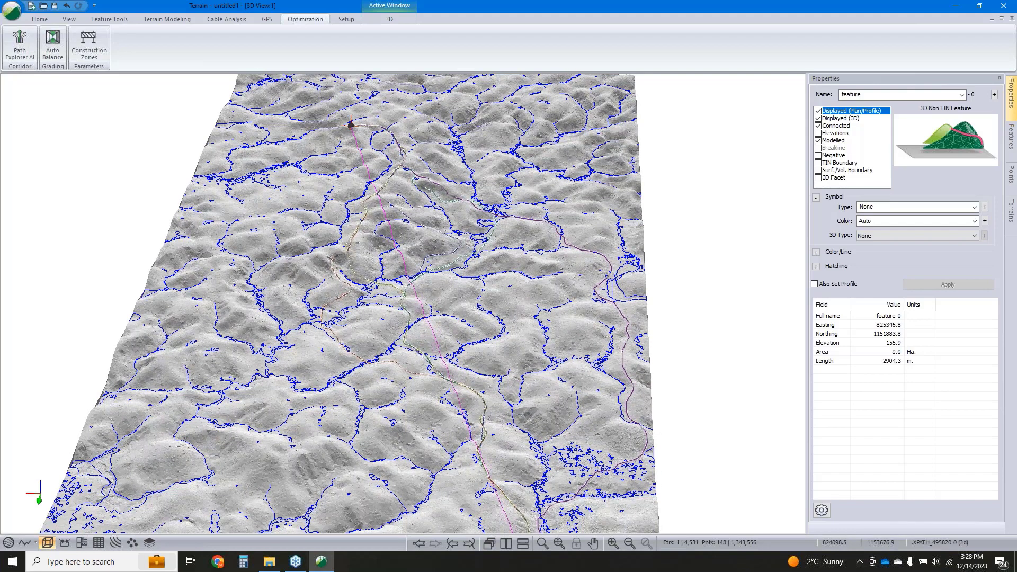
left_click(646, 381)
left_click(651, 391)
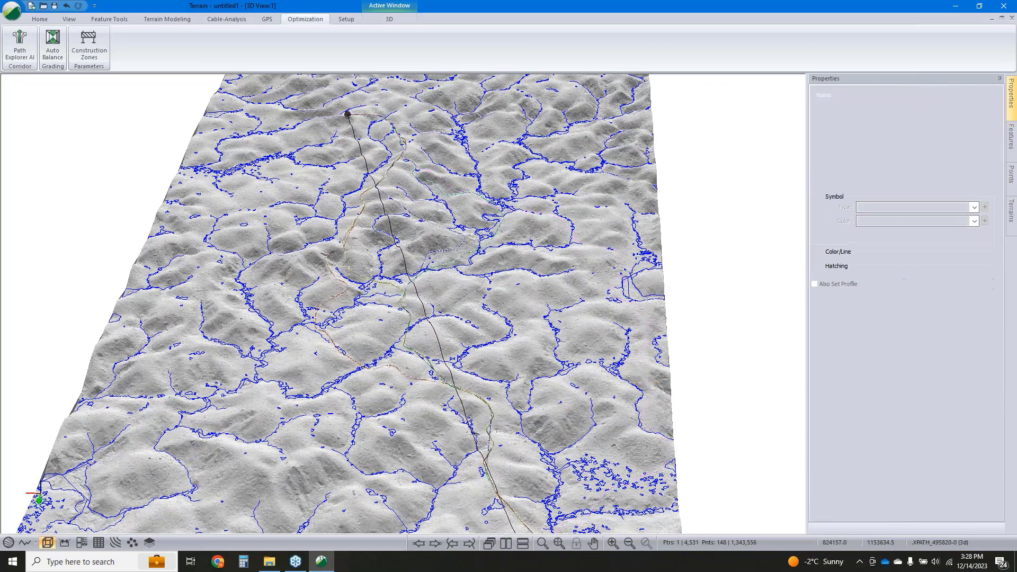
Select the generated path feature .XPATH_450473-0 by name.
right_click(434, 219)
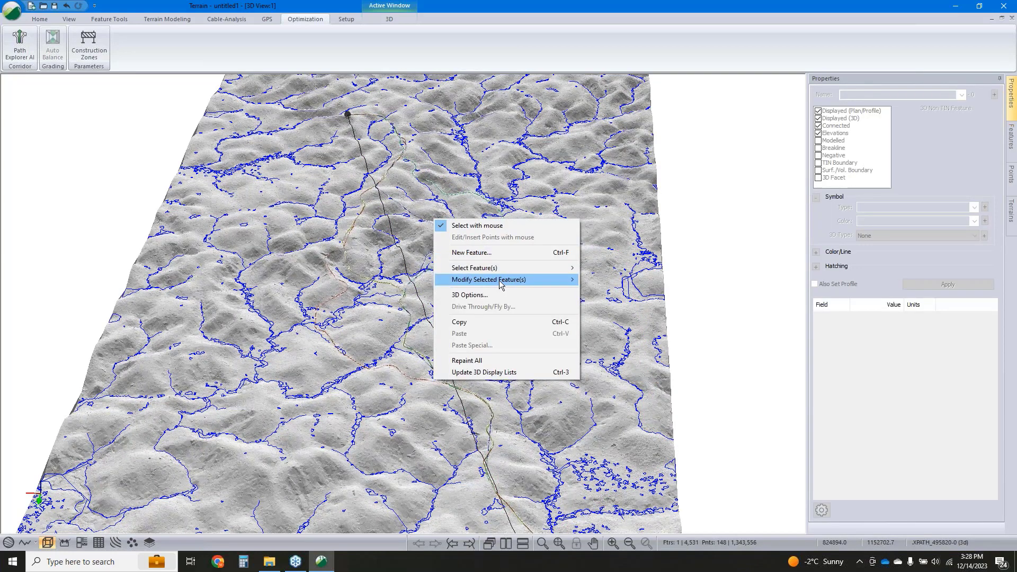
mouse_move(518, 270)
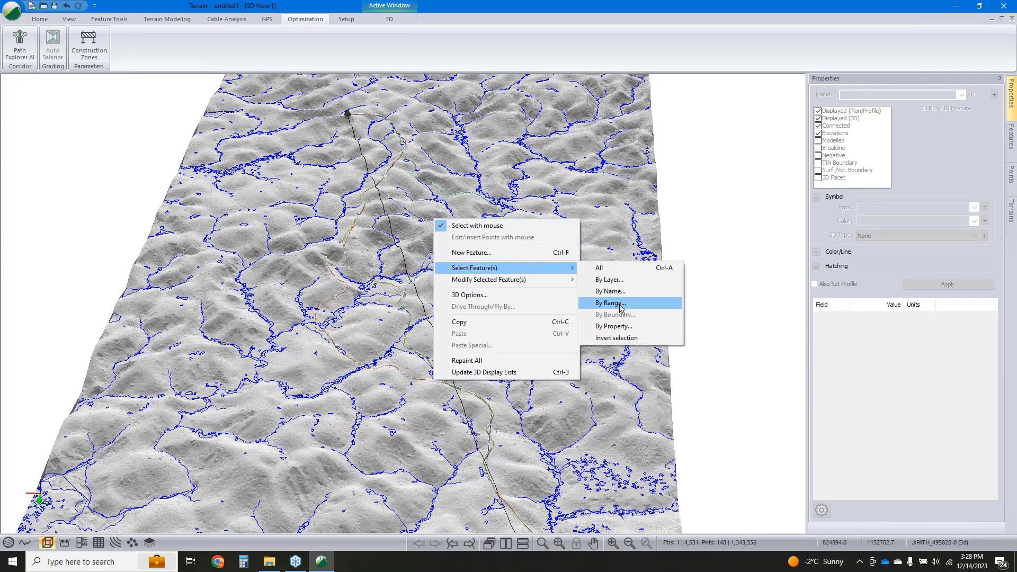
mouse_move(555, 284)
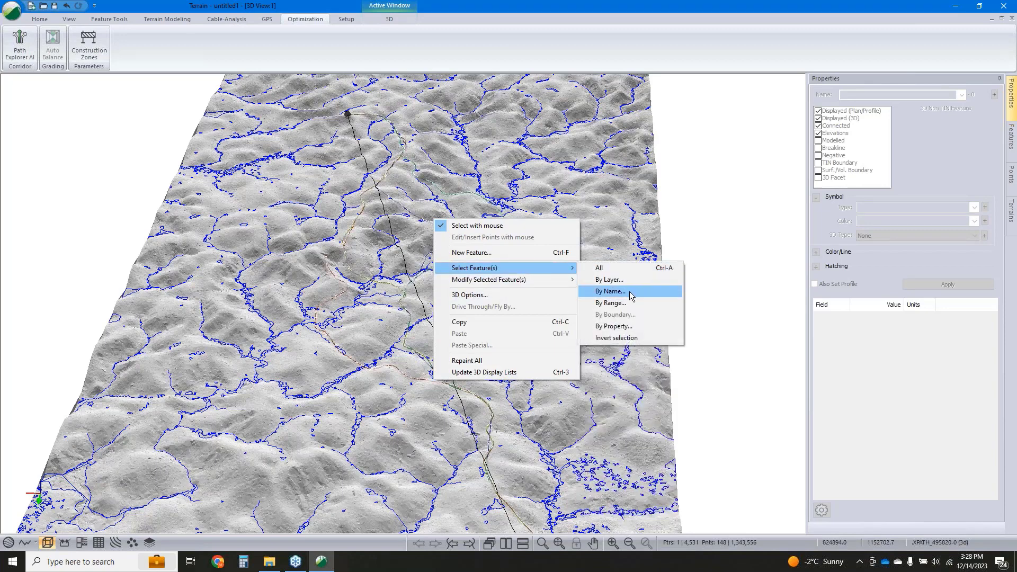
left_click(631, 297)
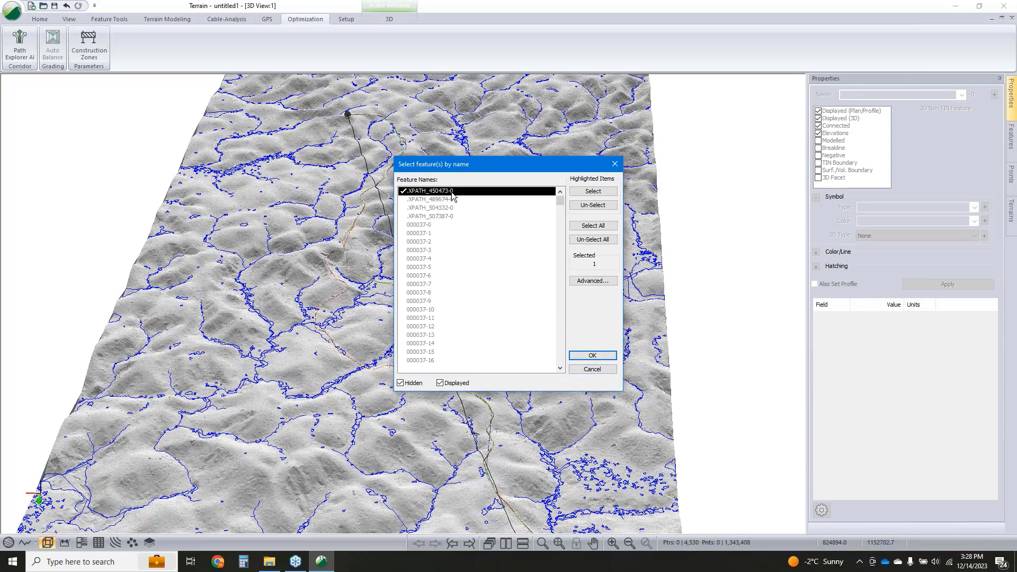
left_click(591, 357)
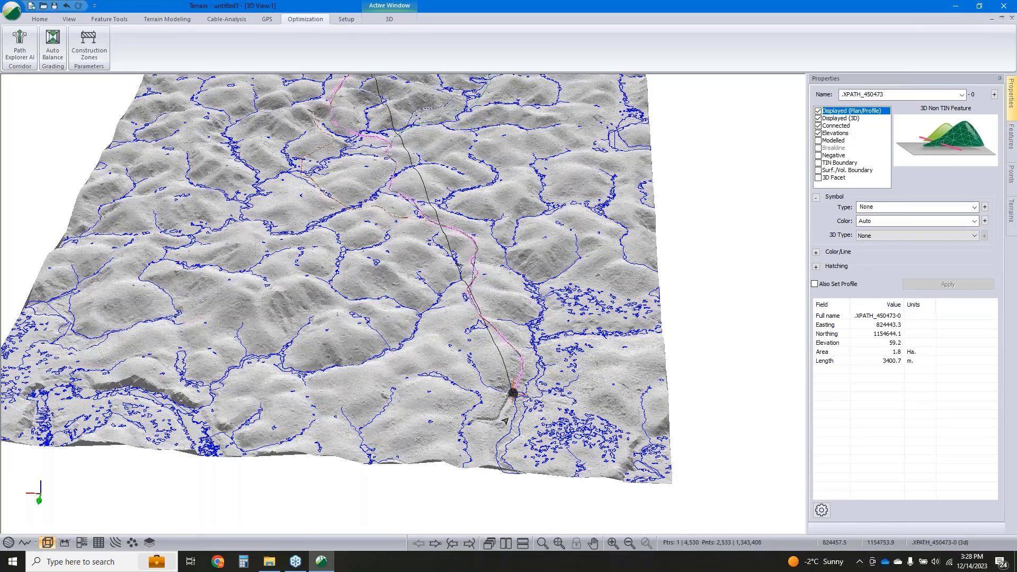
middle_click_drag(400, 188, 377, 344)
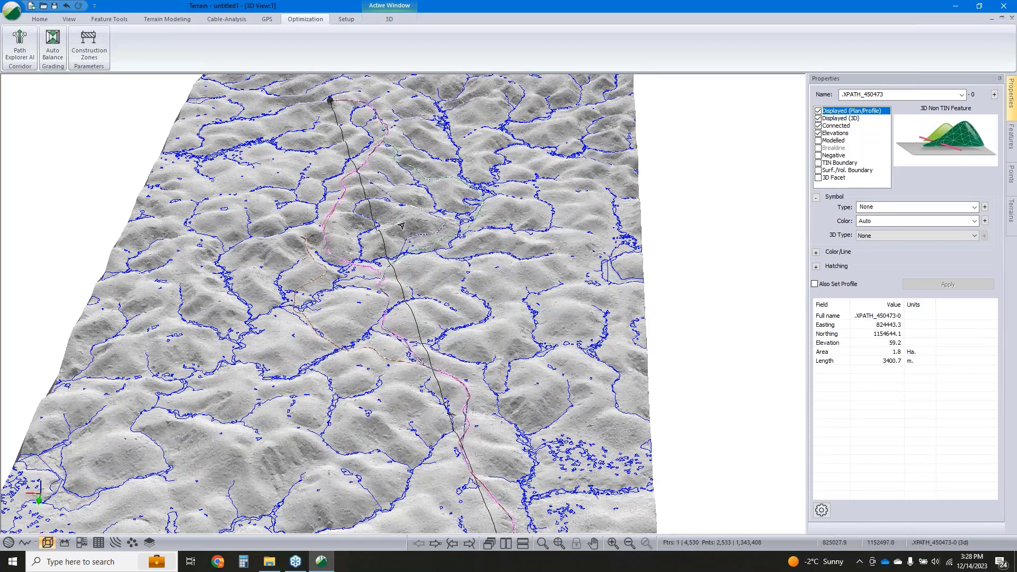
middle_click_drag(521, 447, 522, 331)
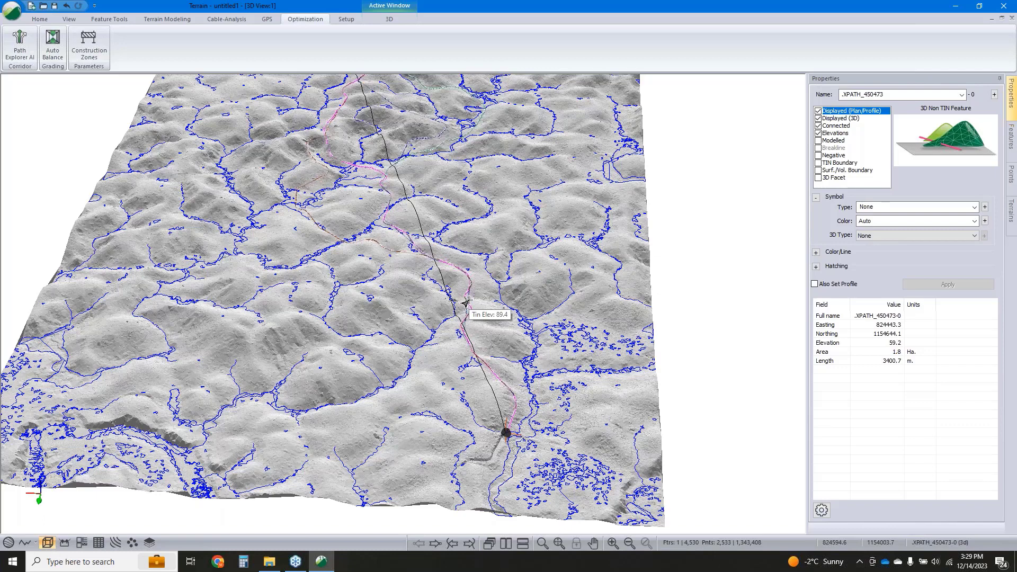
Save the terrain model as Topo in the CR folder of V11 Optimization Webinar.
left_click(15, 12)
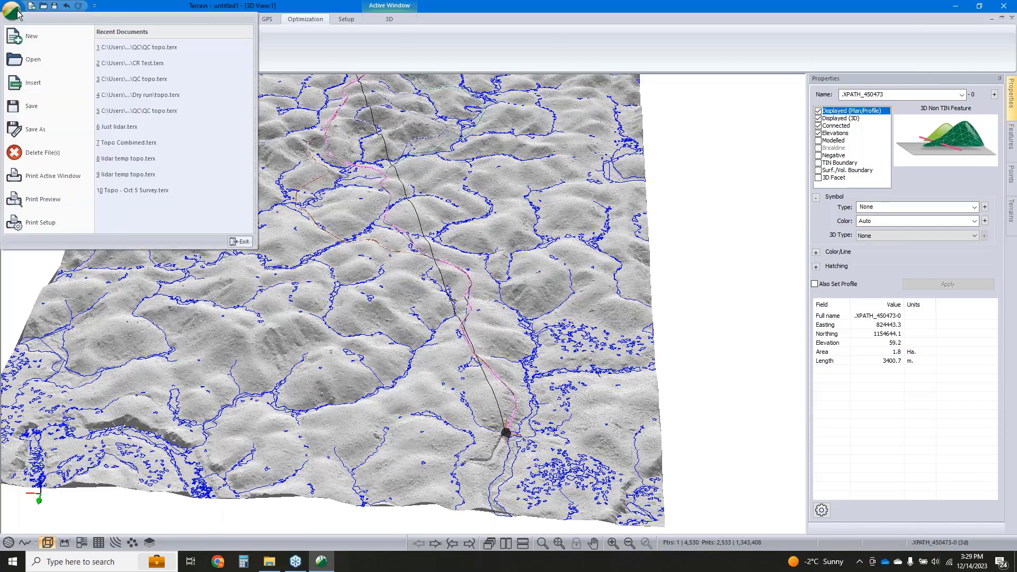
left_click(35, 129)
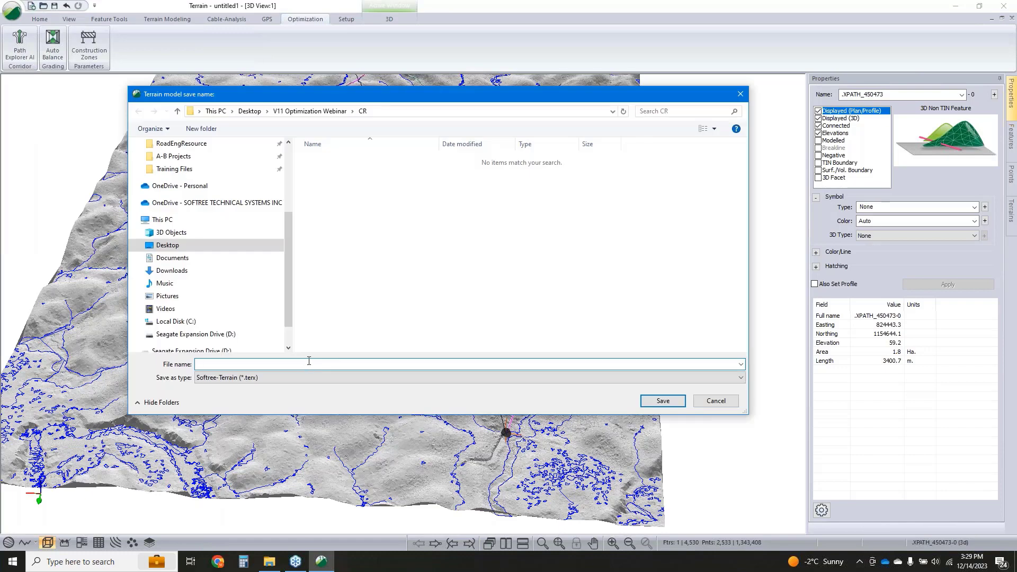
type("Topo")
left_click(683, 403)
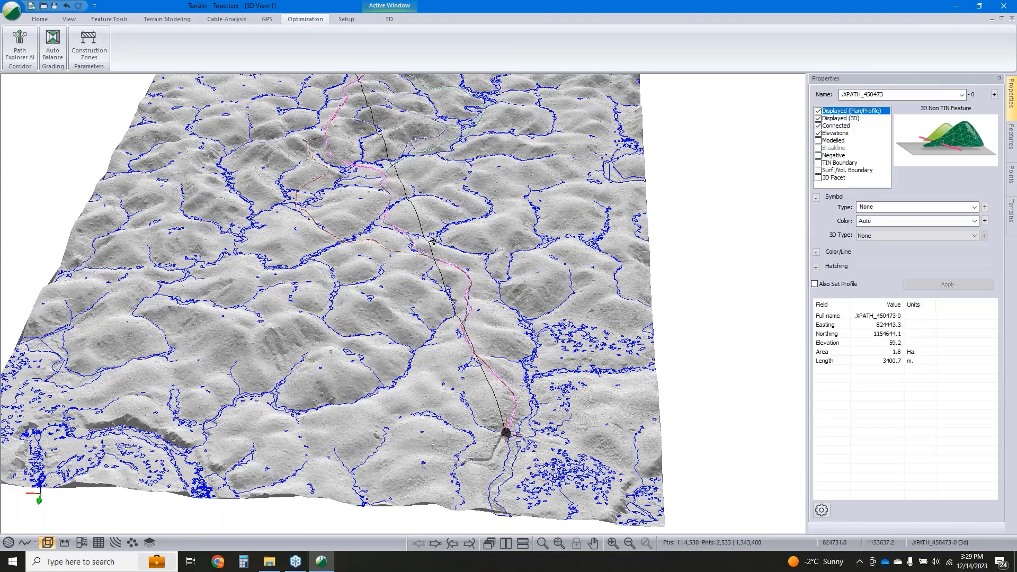
Switch to the Location module and start a new design using Topo.terx from the CR folder as the original ground surface.
left_click(956, 6)
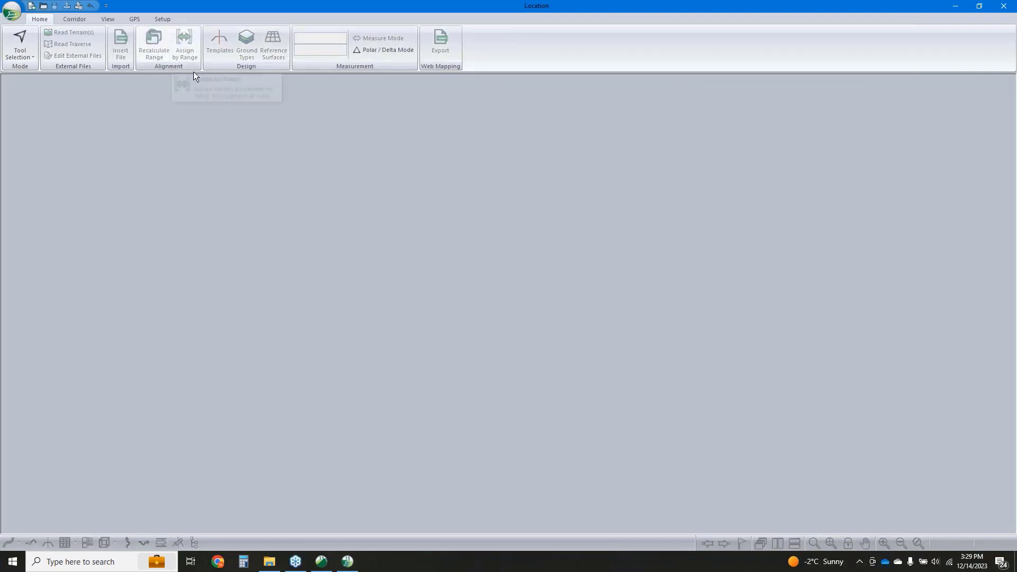
left_click(10, 11)
left_click(27, 37)
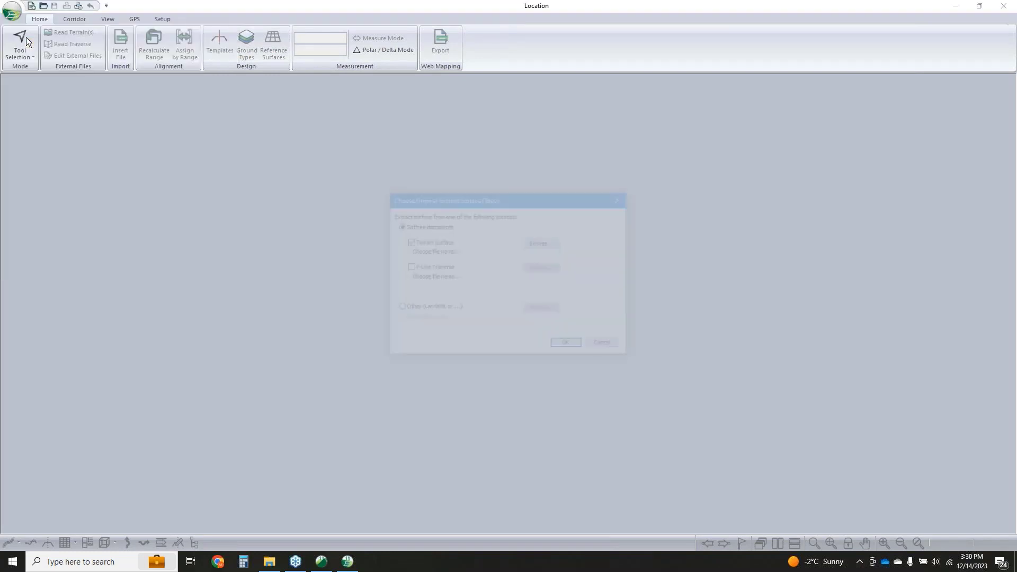
left_click(547, 243)
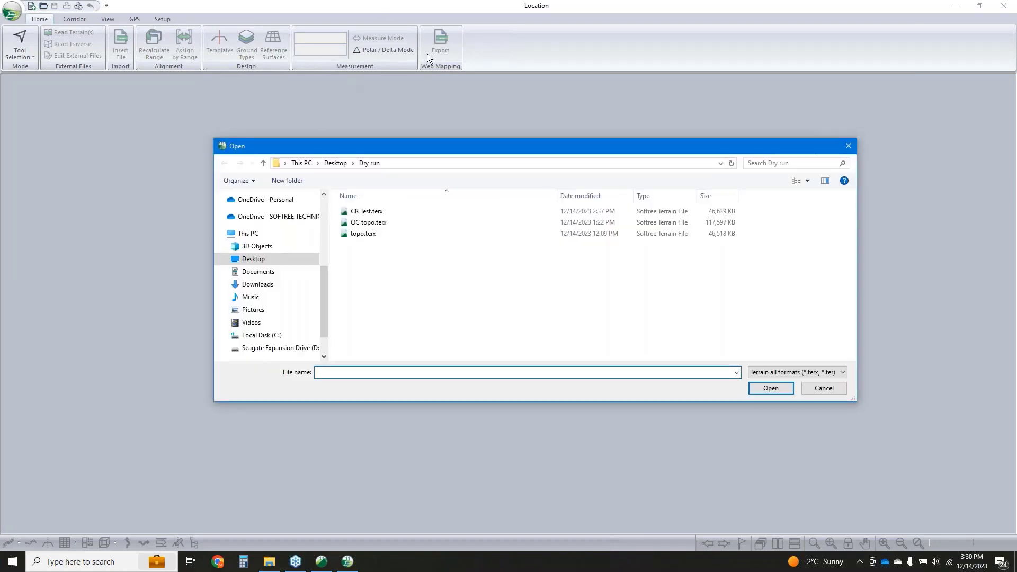
left_click(334, 162)
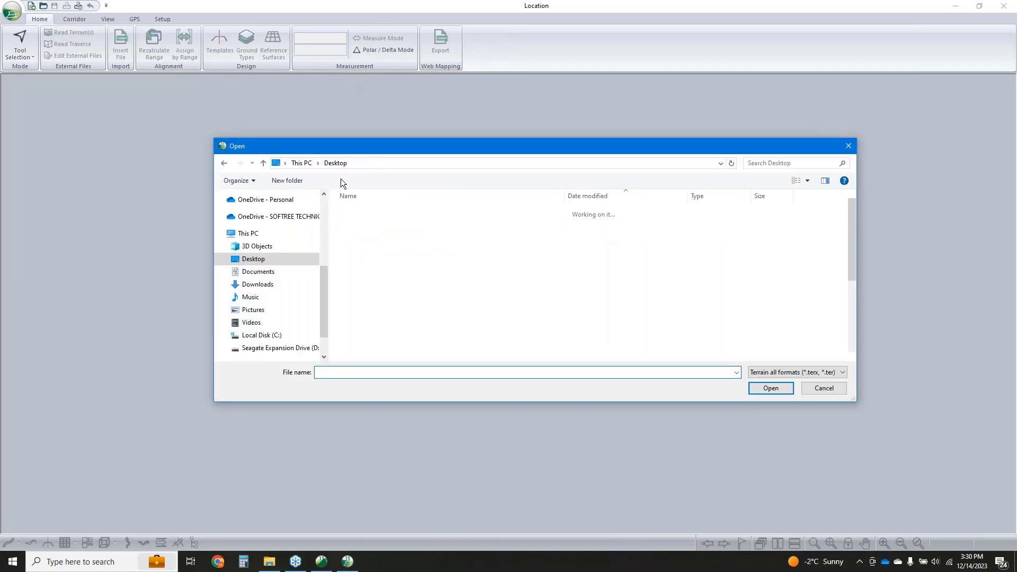
double_click(383, 334)
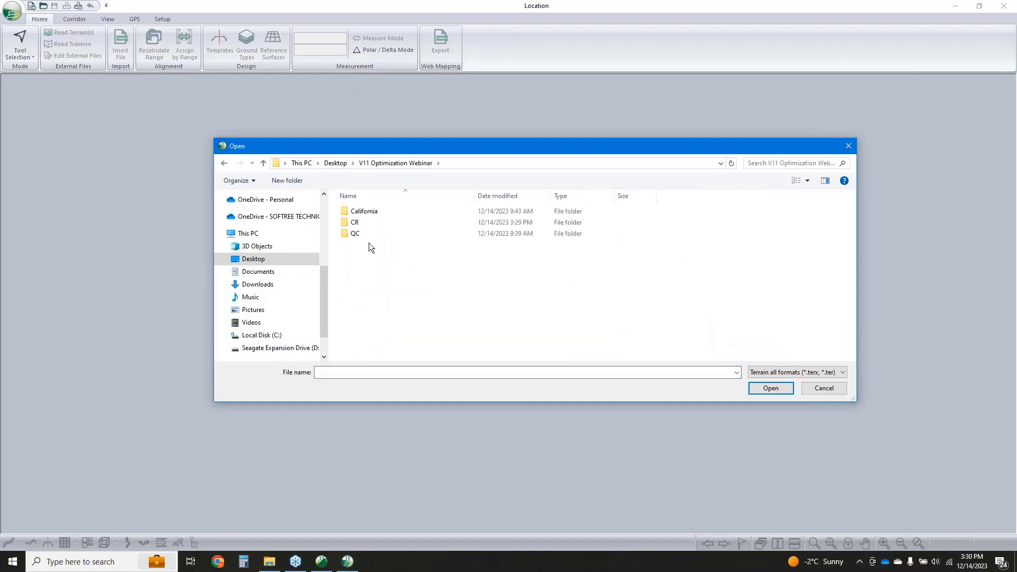
double_click(359, 222)
left_click(365, 212)
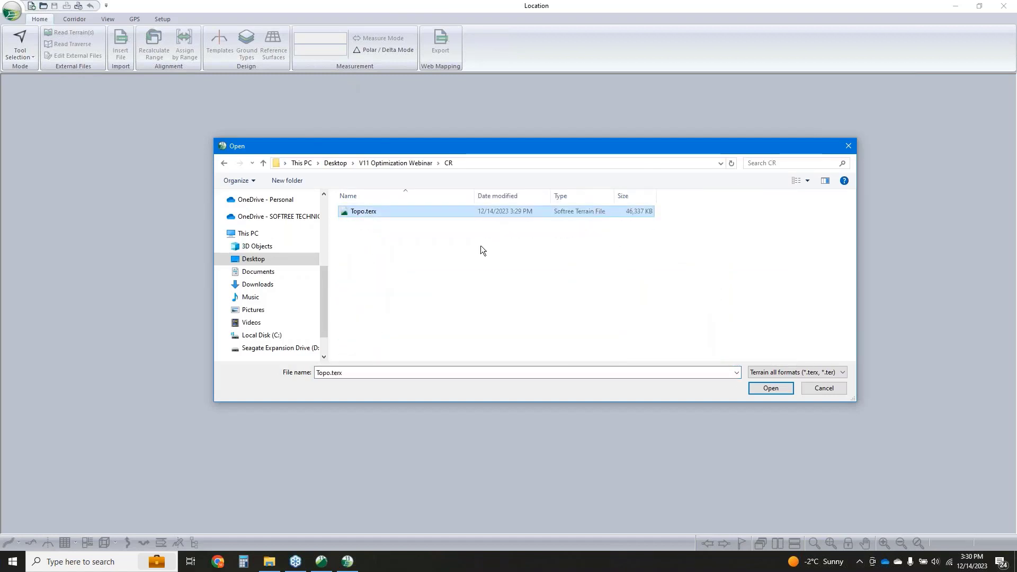
left_click(762, 389)
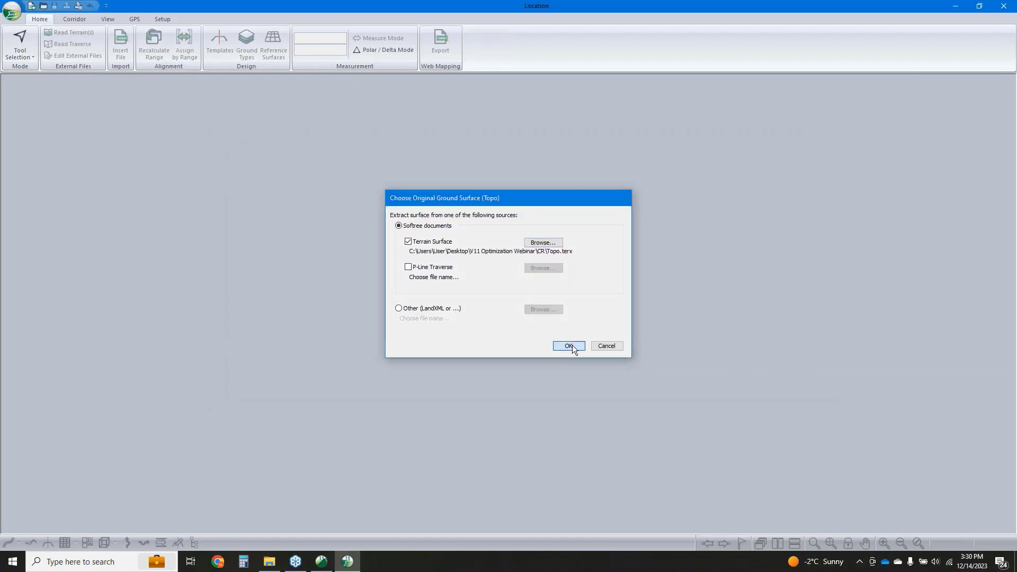
left_click(573, 345)
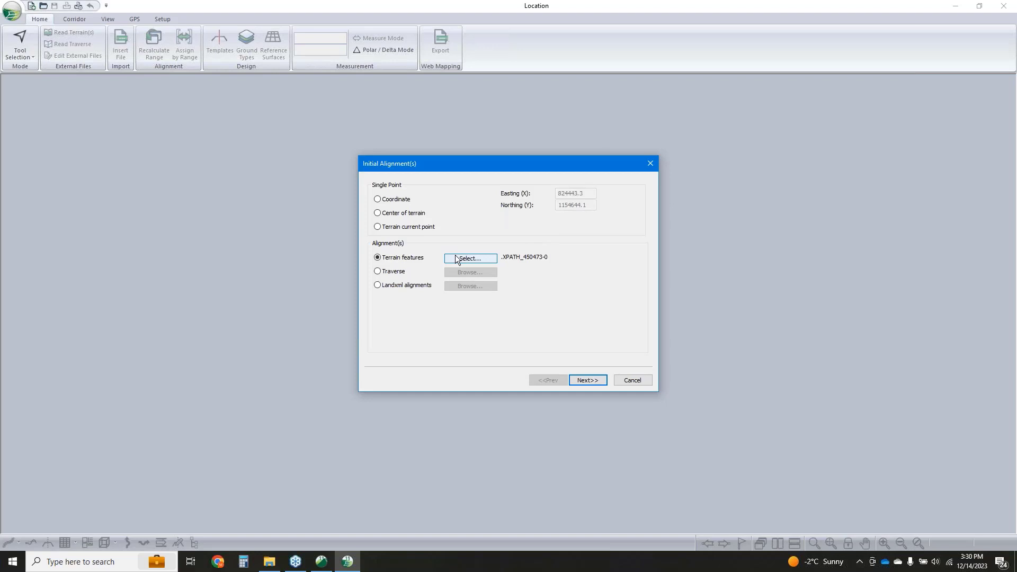
Use terrain feature .XPATH_450473-0 as the initial alignment of the new design and suppress further section-point limit warnings.
left_click(463, 259)
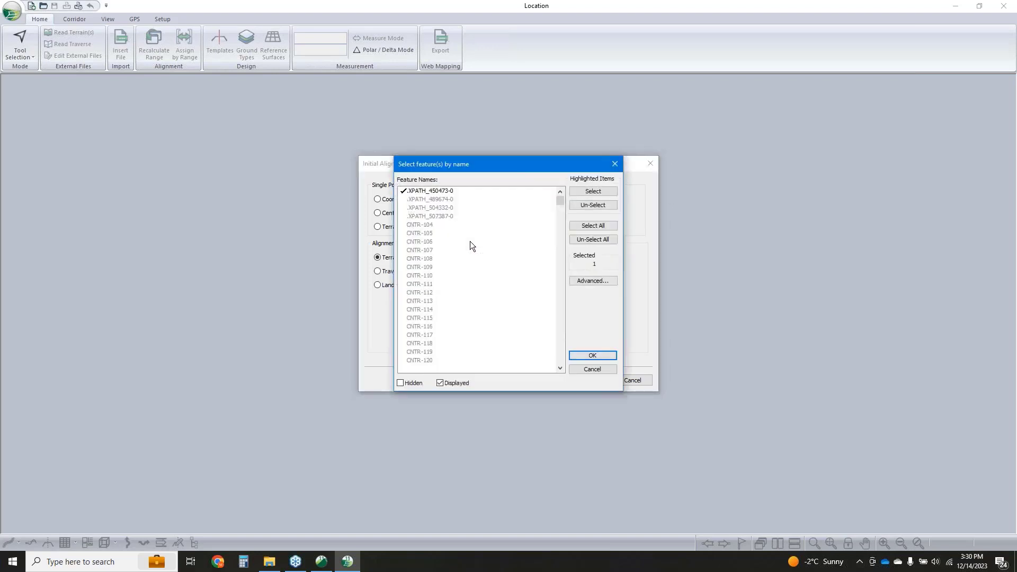
left_click(593, 370)
left_click(583, 379)
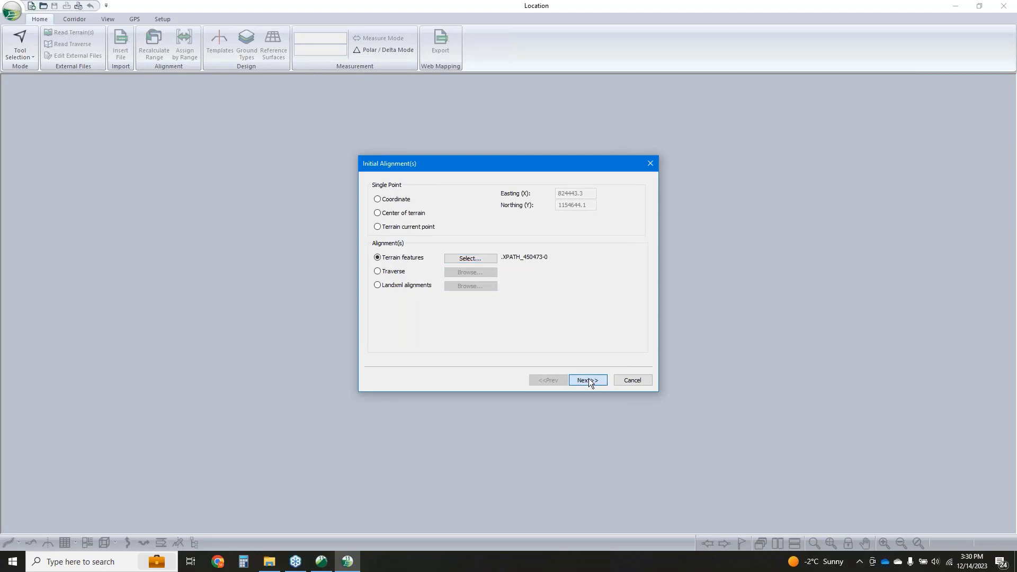
left_click(589, 380)
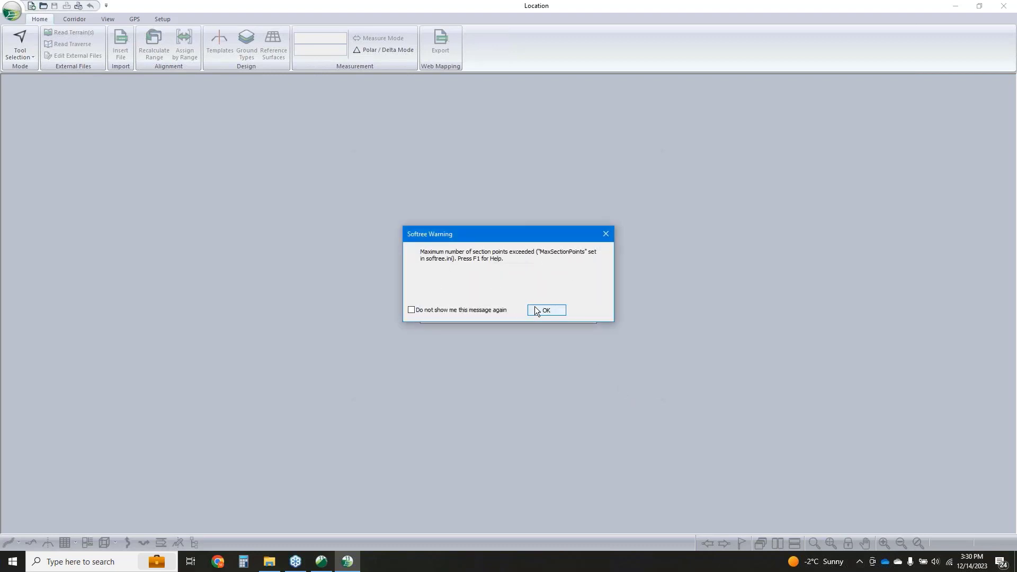
left_click(460, 309)
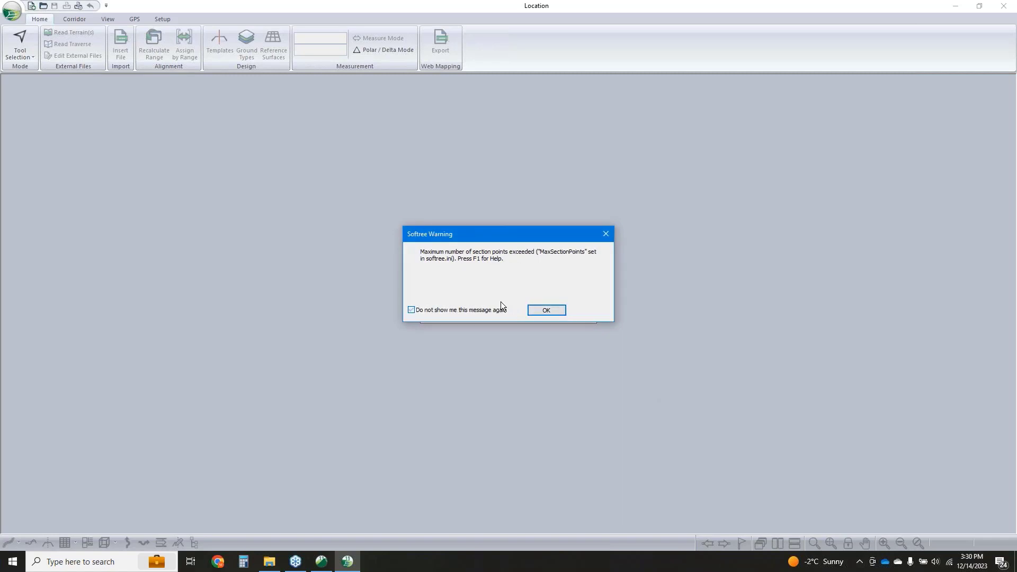
left_click(545, 311)
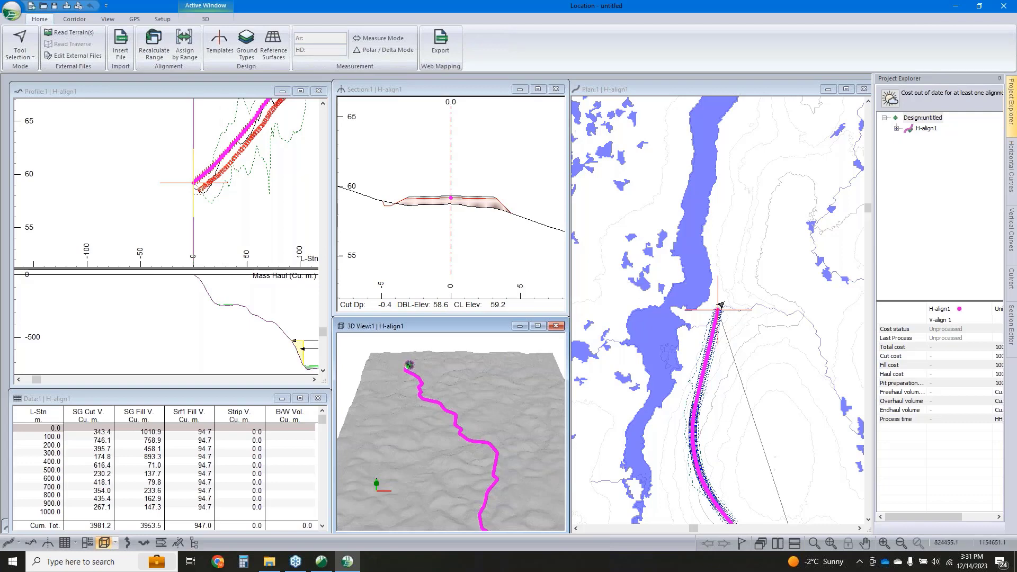
Convert the H-align1 polyline to an alignment with curves using minimum radius 35 and maximum offset distance 8.75, allowing removal of the existing profile.
left_click(715, 279)
scroll(715, 279, "down", 2)
scroll(740, 404, "down", 2)
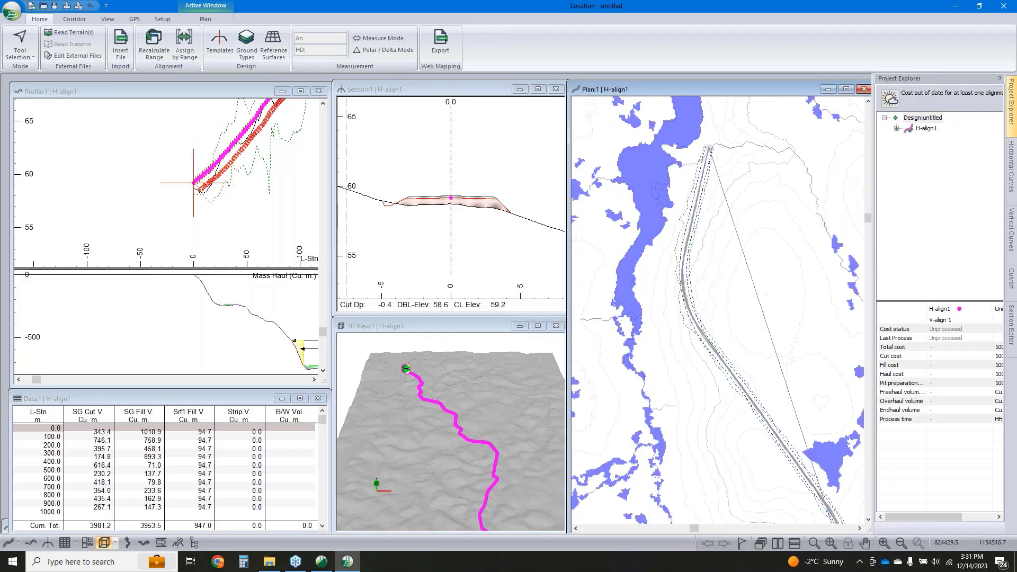
scroll(748, 408, "up", 2)
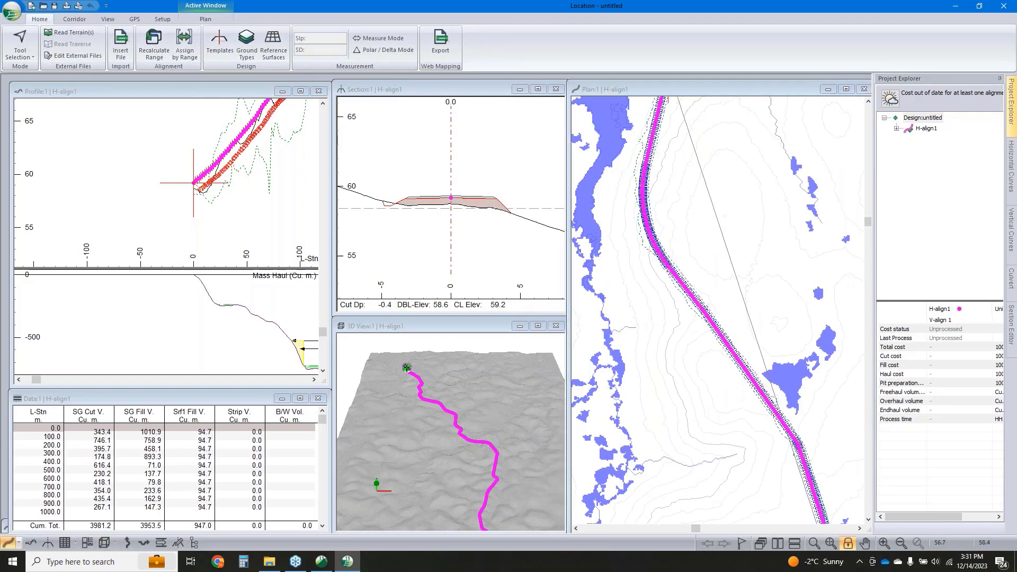
left_click(182, 248)
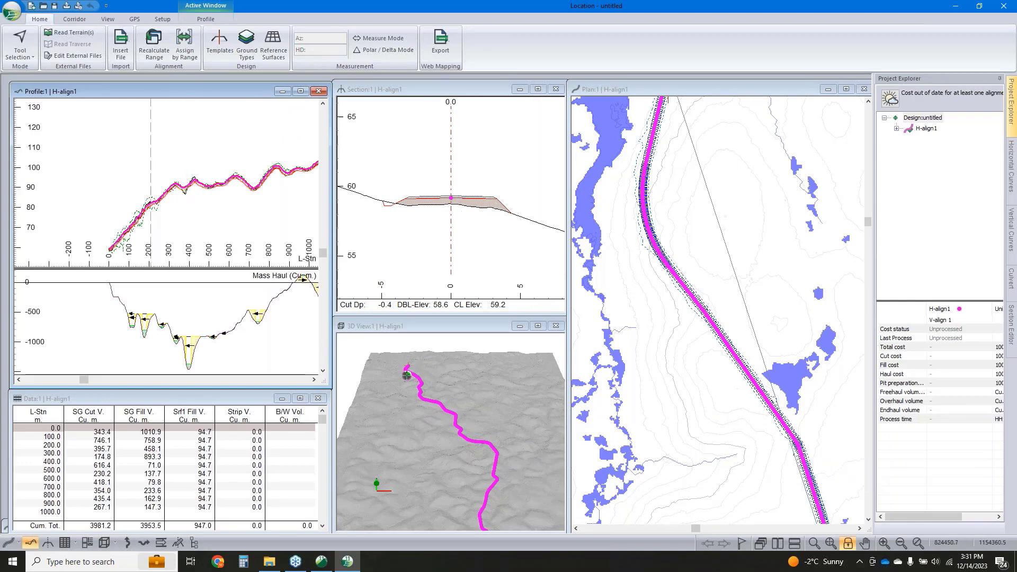
left_click(73, 20)
left_click(231, 51)
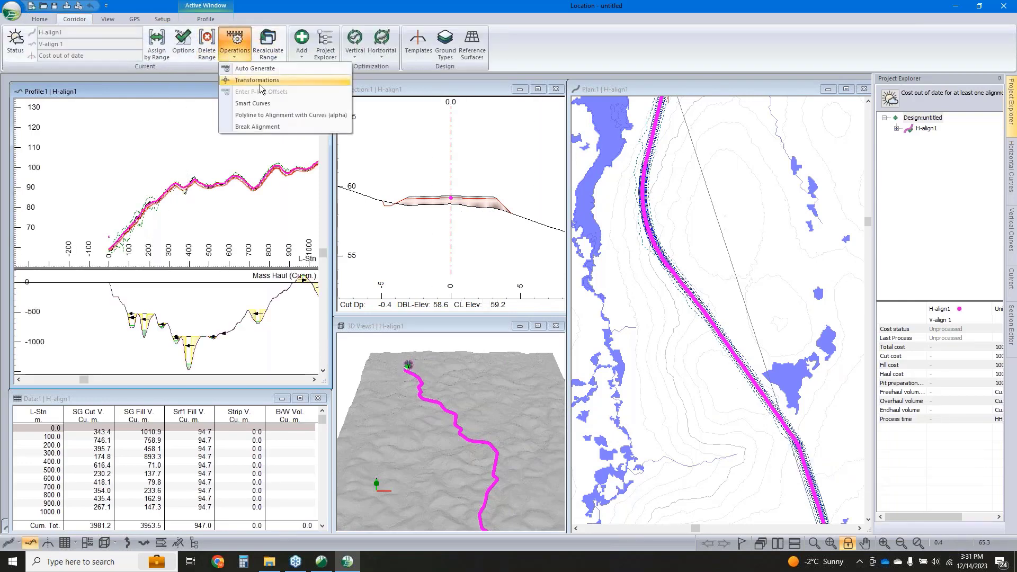
left_click(267, 114)
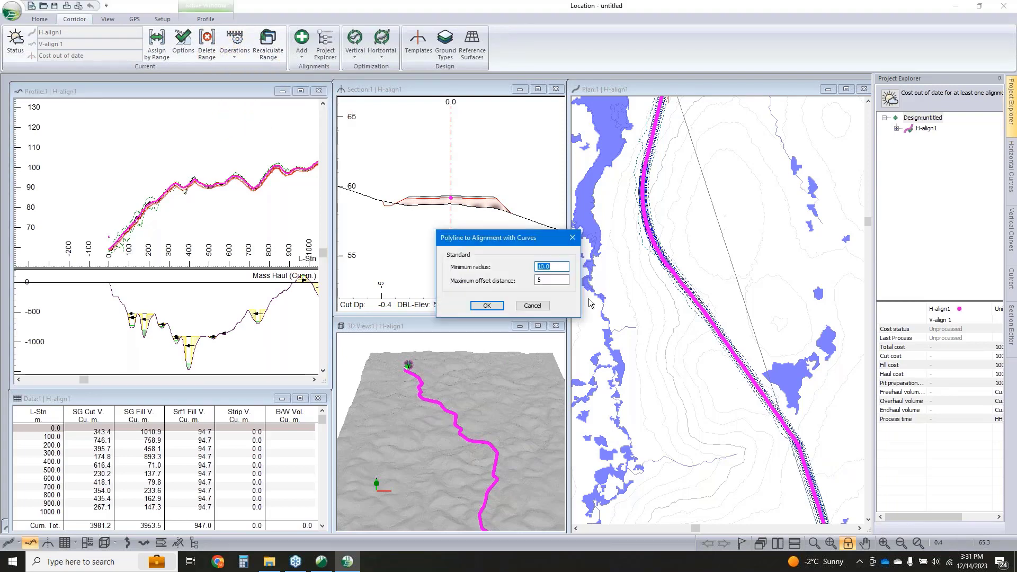
type("35")
key("Tab")
type("83")
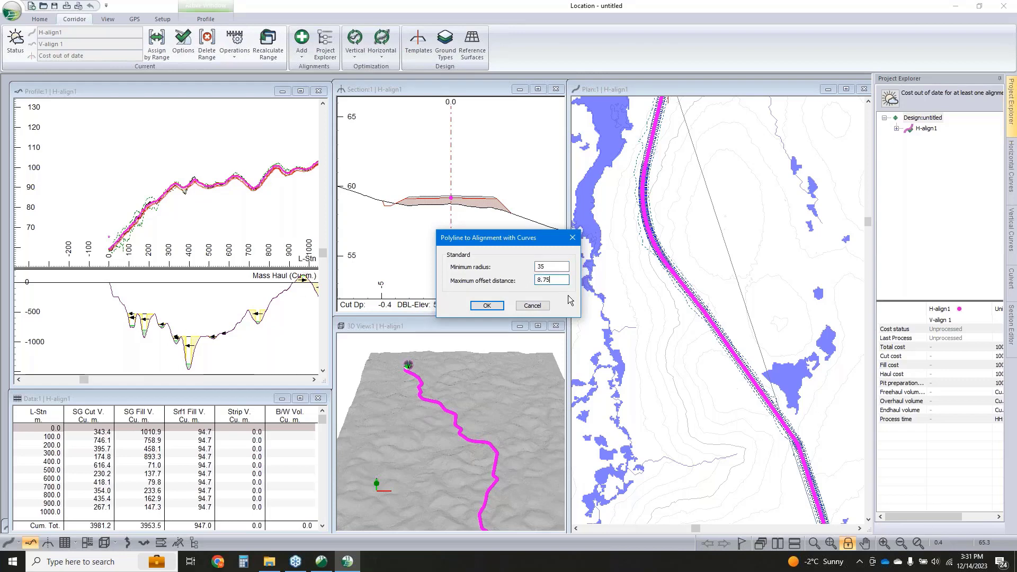
left_click(487, 306)
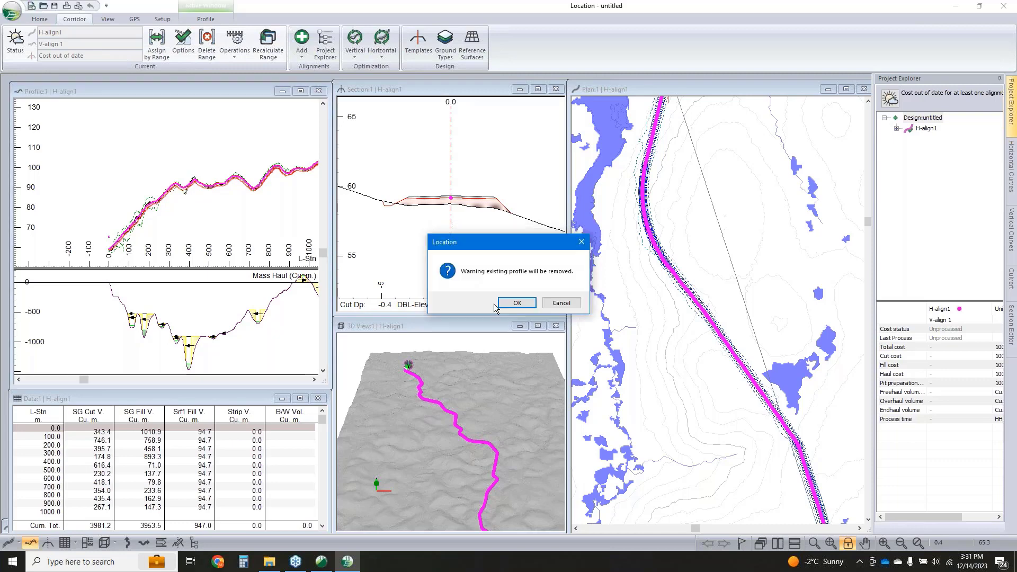
left_click(527, 304)
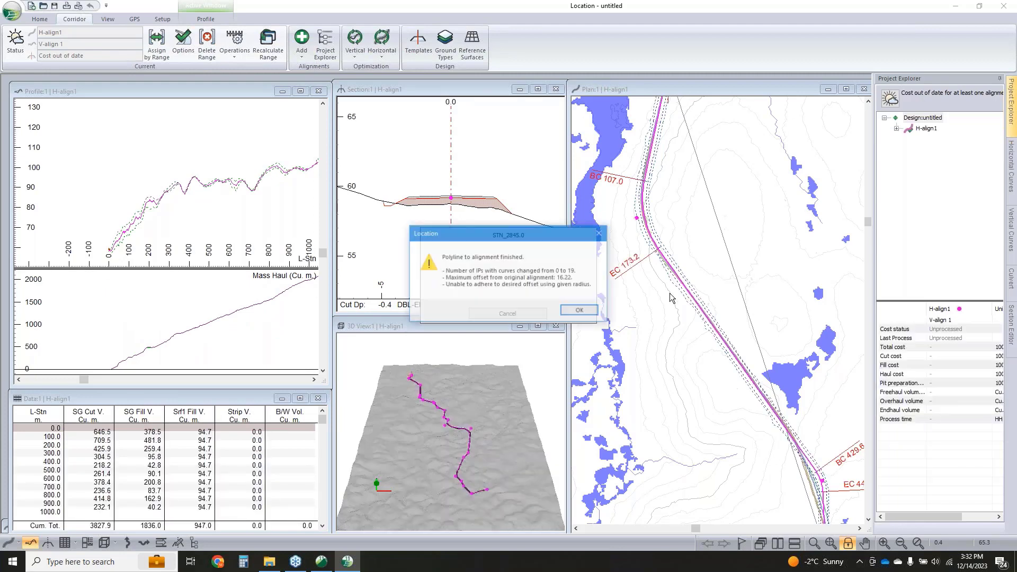
left_click(579, 310)
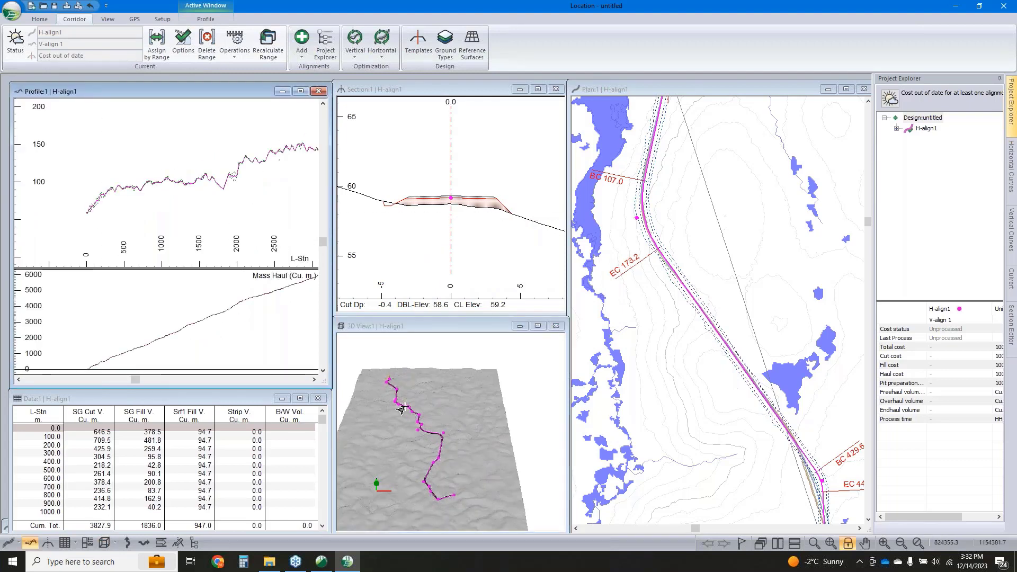
Review the cross section near station 590, the road templates, and the Overburden ground type's slopes and handling and movement costs without changing them.
left_click(130, 187)
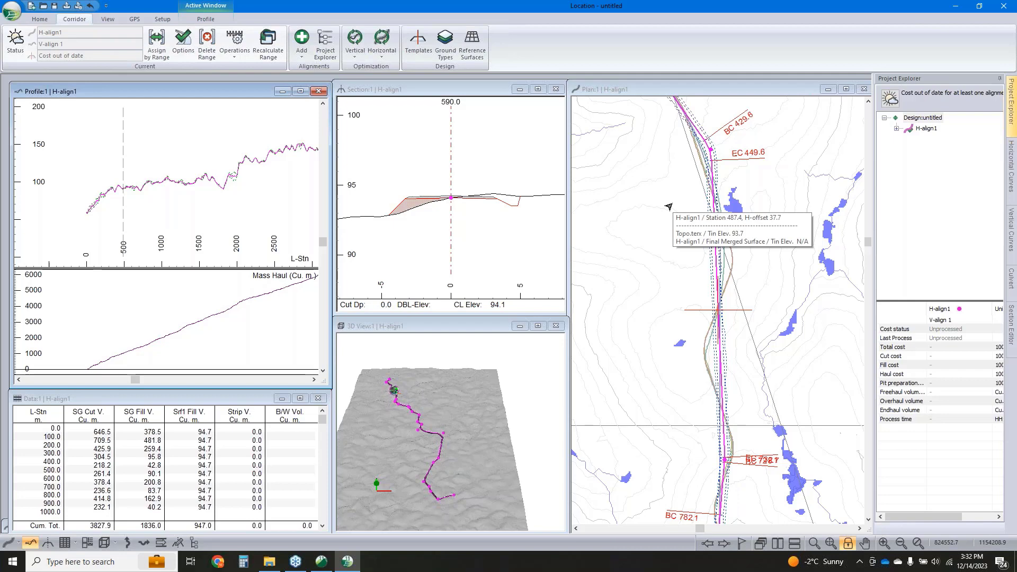
left_click(418, 43)
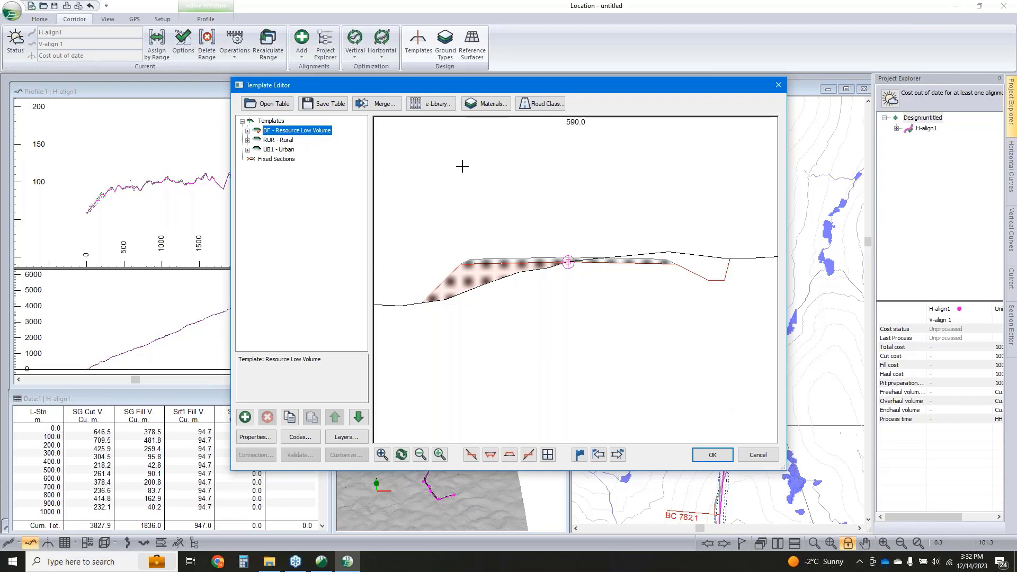
left_click(756, 455)
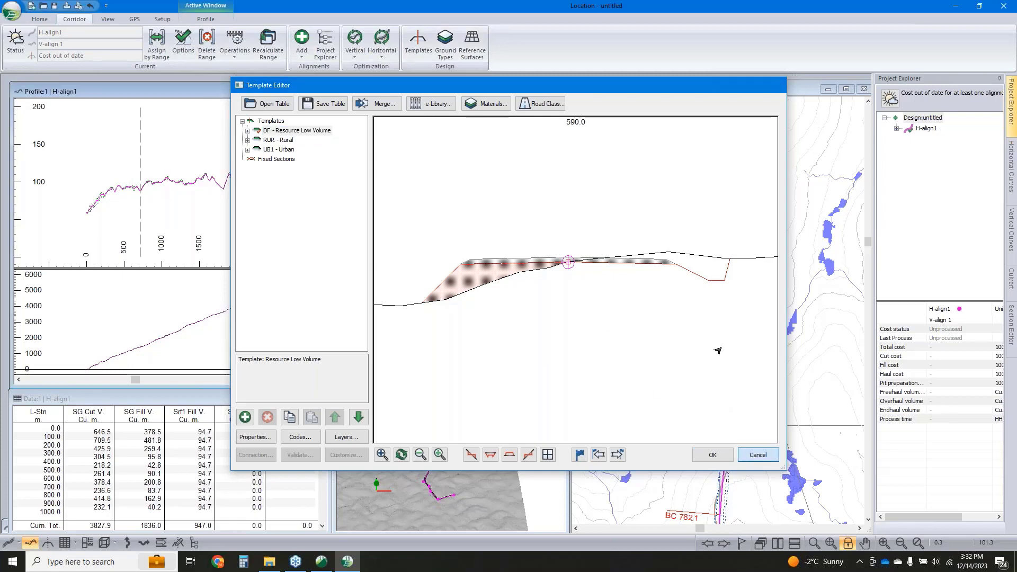
left_click(445, 45)
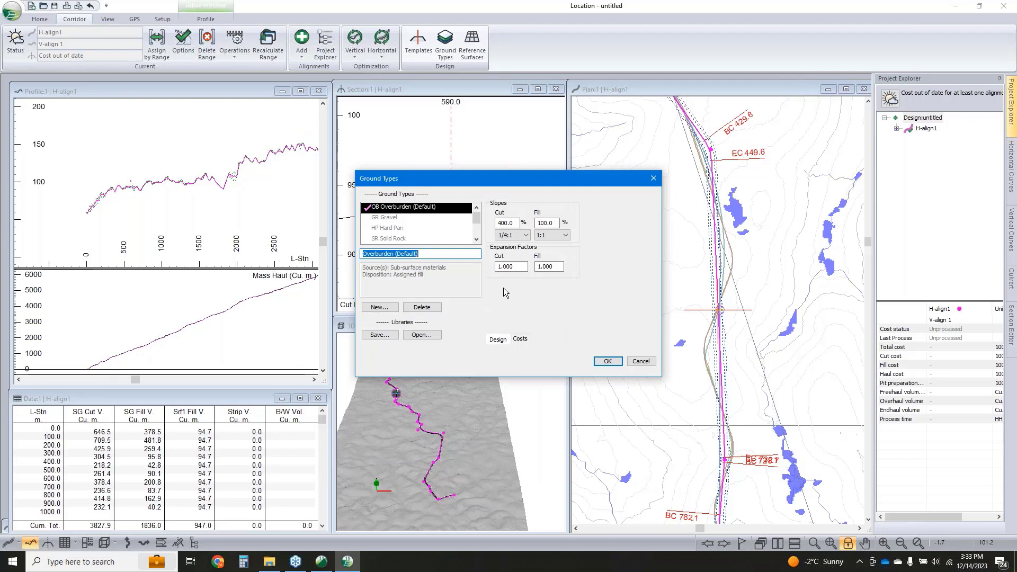
left_click(519, 341)
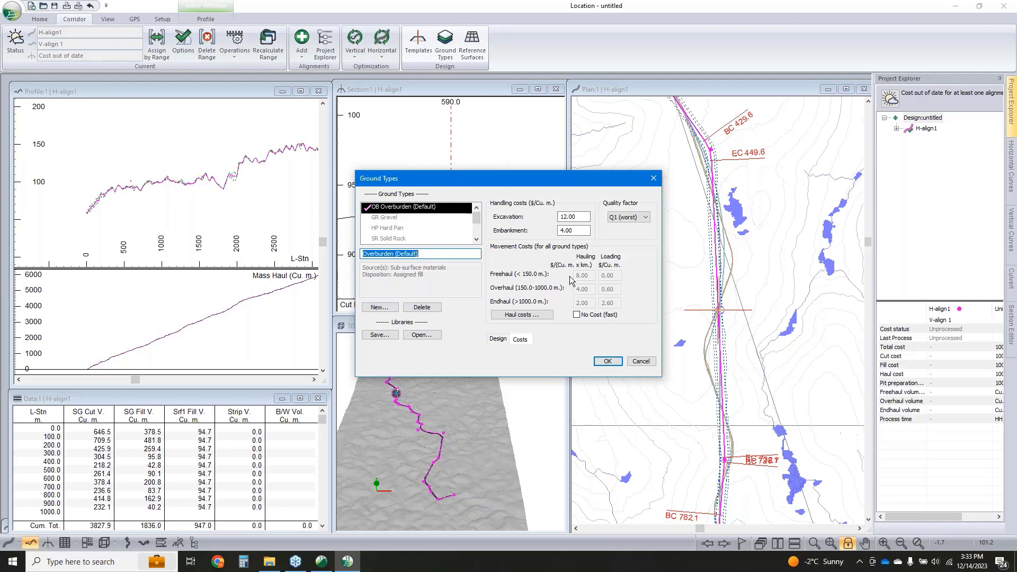
left_click(641, 362)
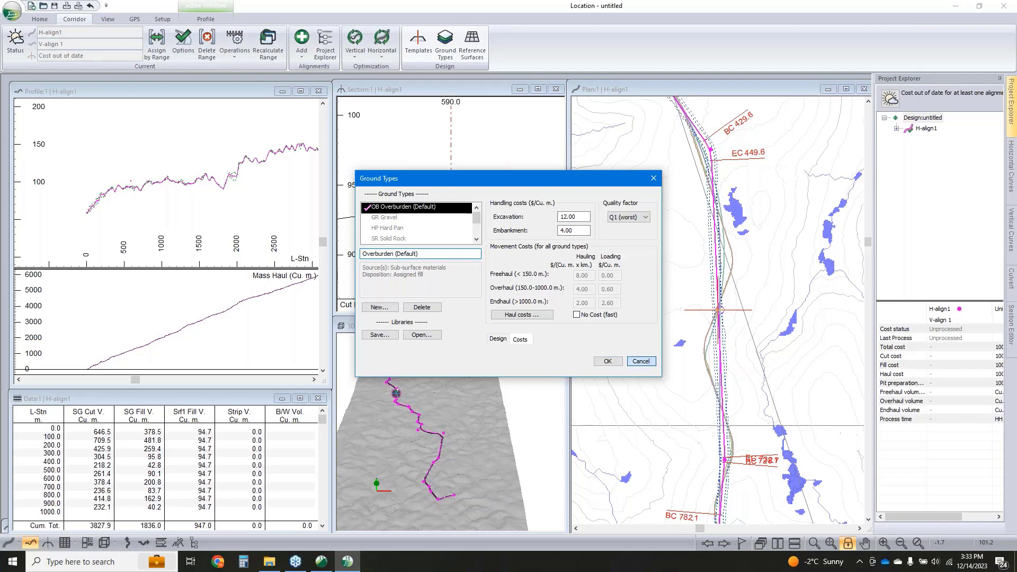
Open the vertical optimization options of V-align 1 under H-align1 and set the sampled section spacing to 10.
left_click(897, 129)
left_click(938, 139)
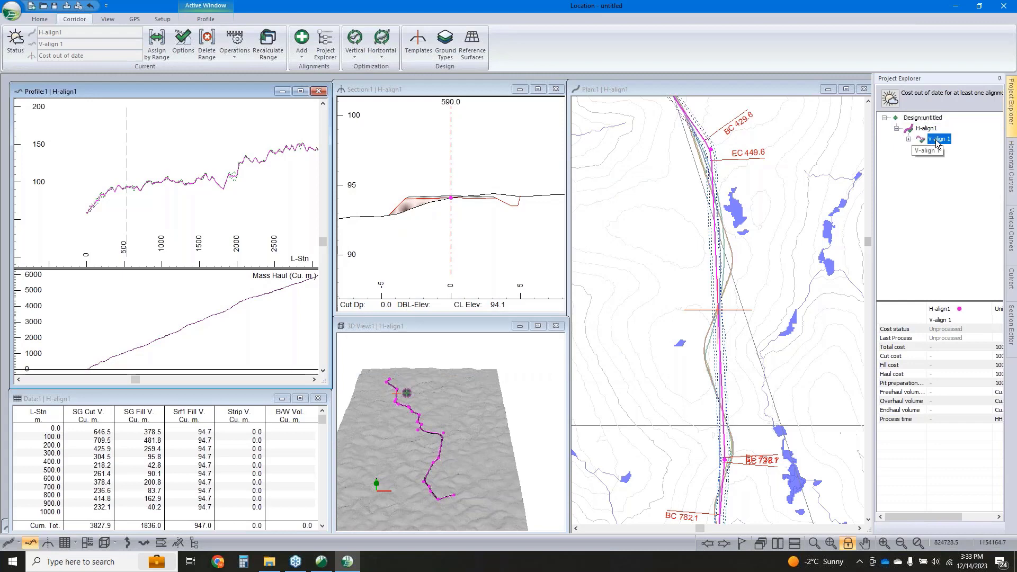
right_click(912, 138)
left_click(946, 161)
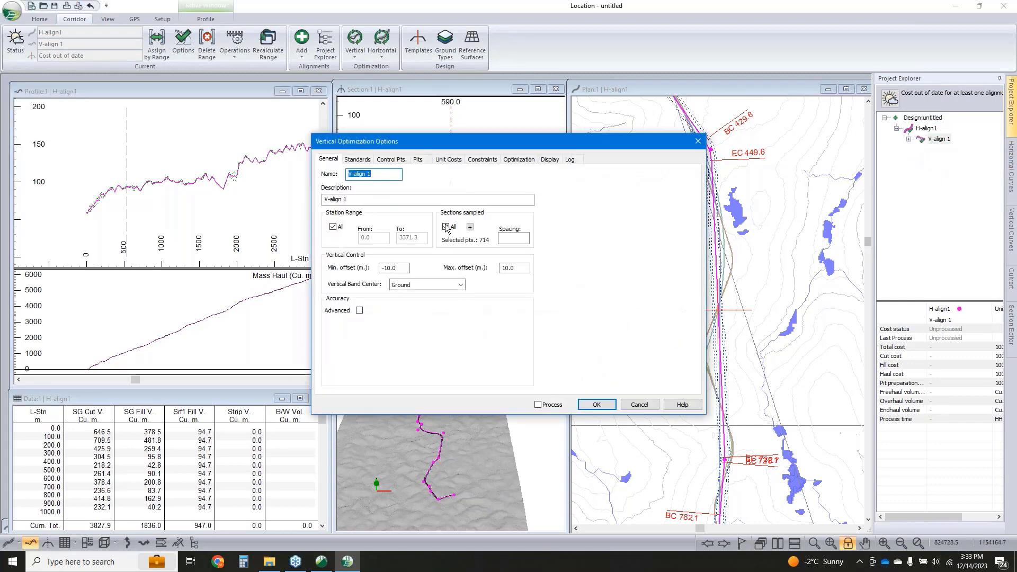
left_click(505, 237)
type("10")
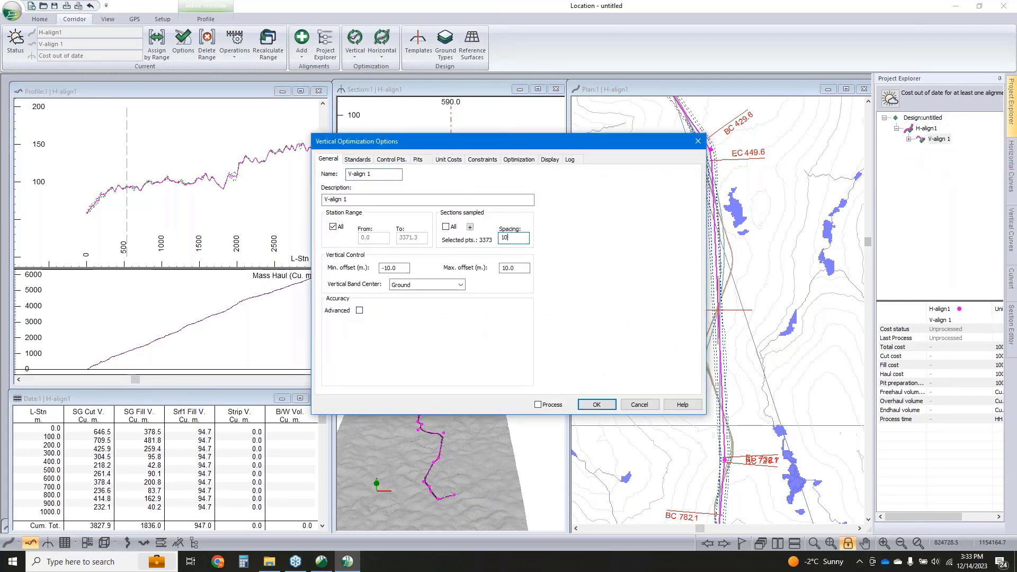
Set the maximum grade in the vertical optimization standards to 12% and update the range constraint for the whole alignment.
left_click(357, 159)
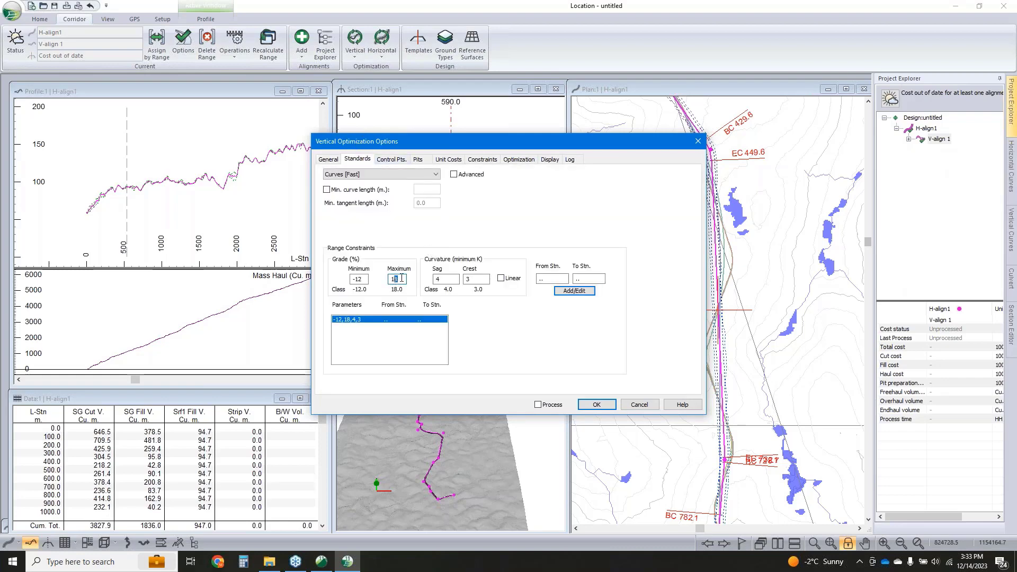
type("12")
left_click(567, 291)
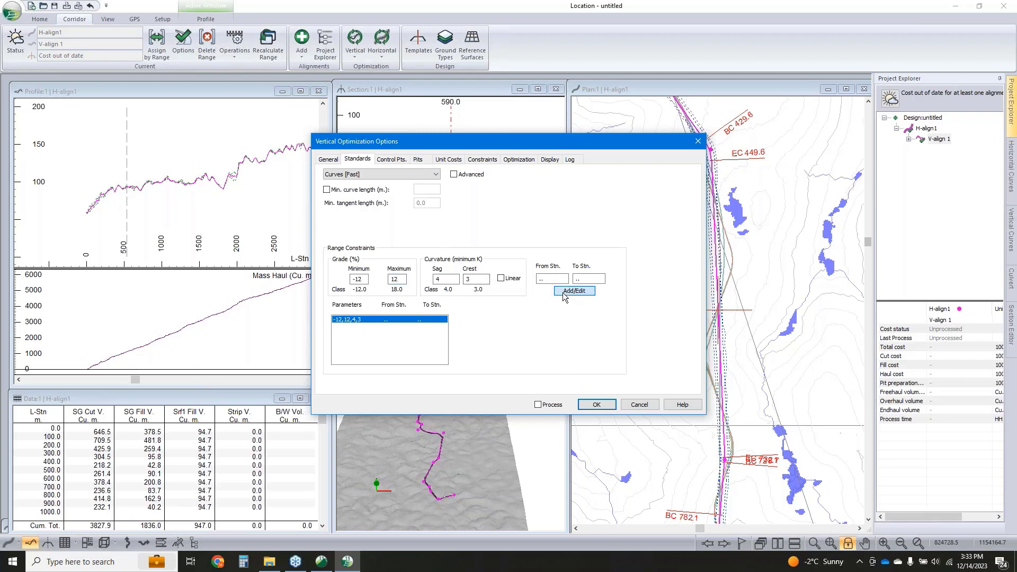
Add a vertical control point at the start of the alignment.
left_click(392, 159)
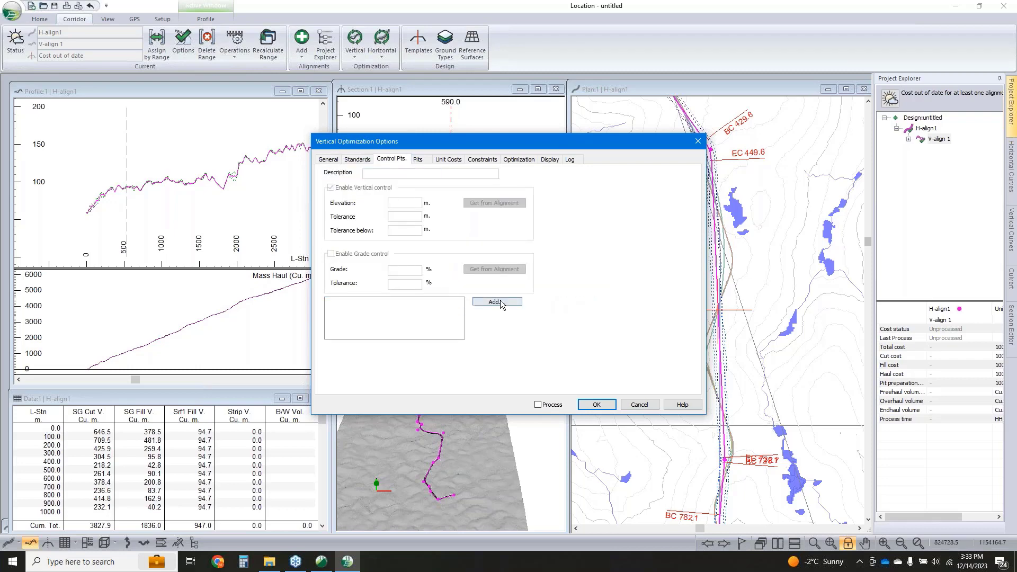
left_click(497, 303)
left_click(463, 274)
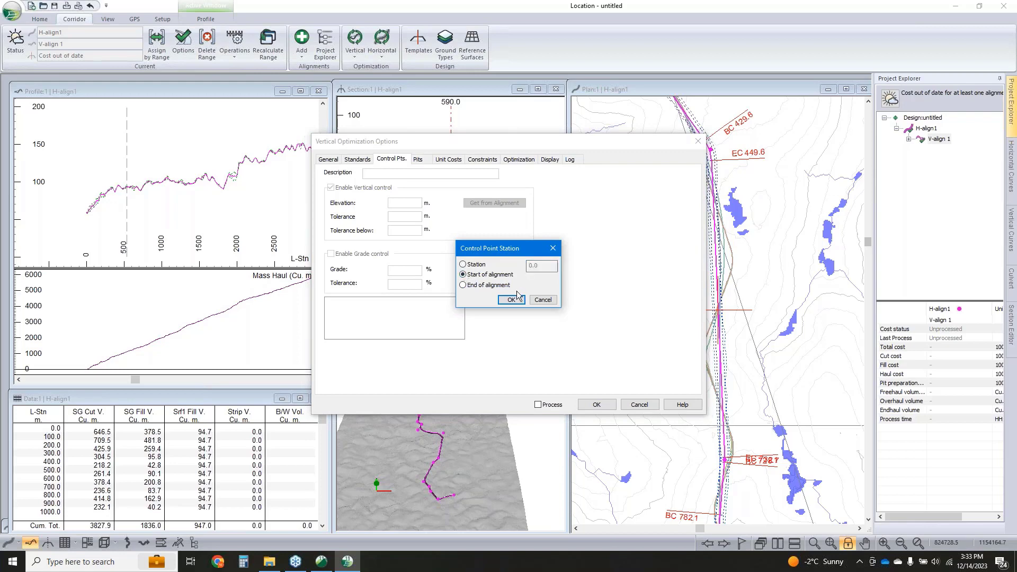
left_click(514, 300)
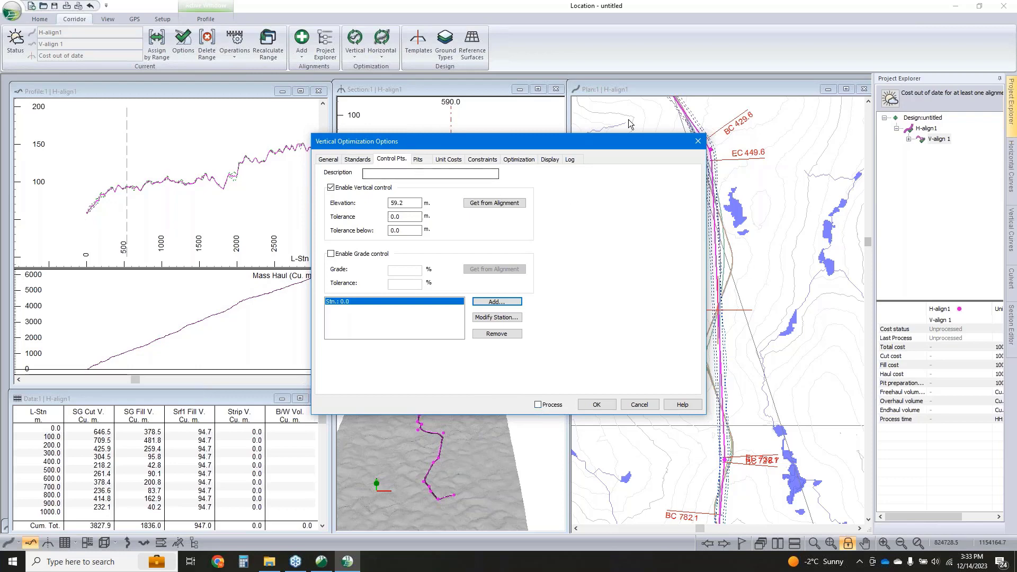
Apply the options and process the vertical optimization of V-align 1 with Optimal Profile and Smart Curves post-processing enabled.
left_click(538, 404)
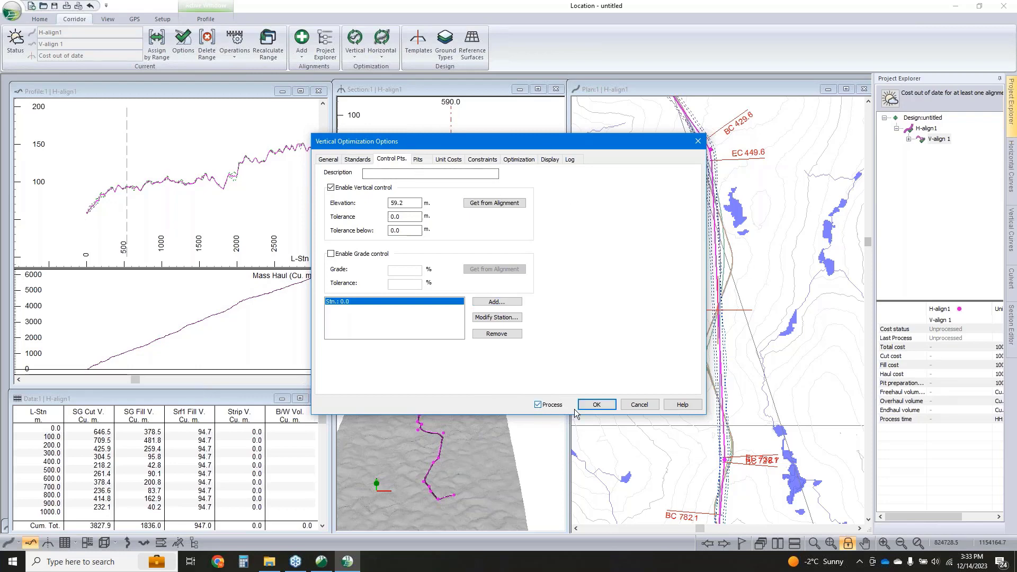
left_click(594, 405)
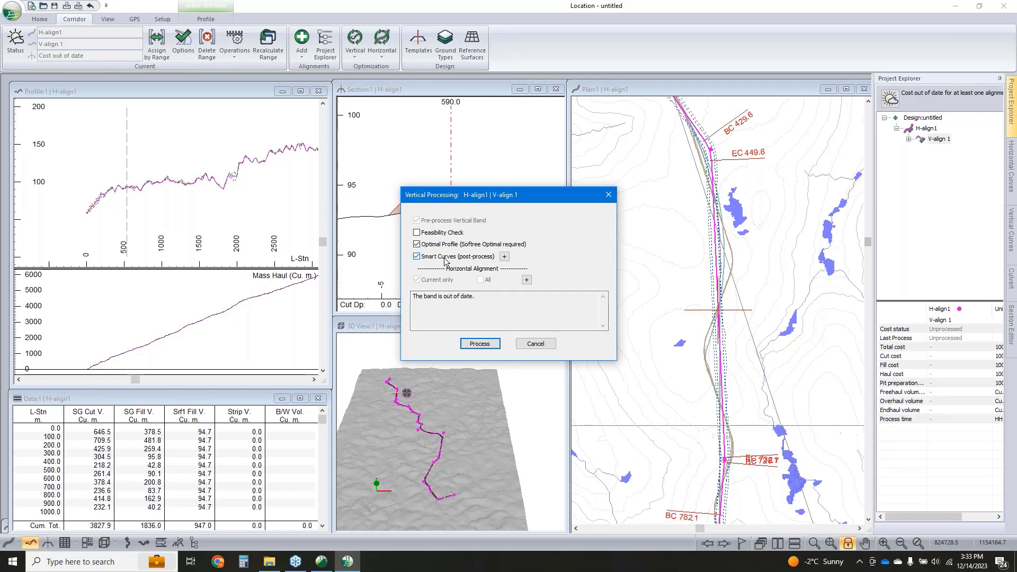
left_click(479, 344)
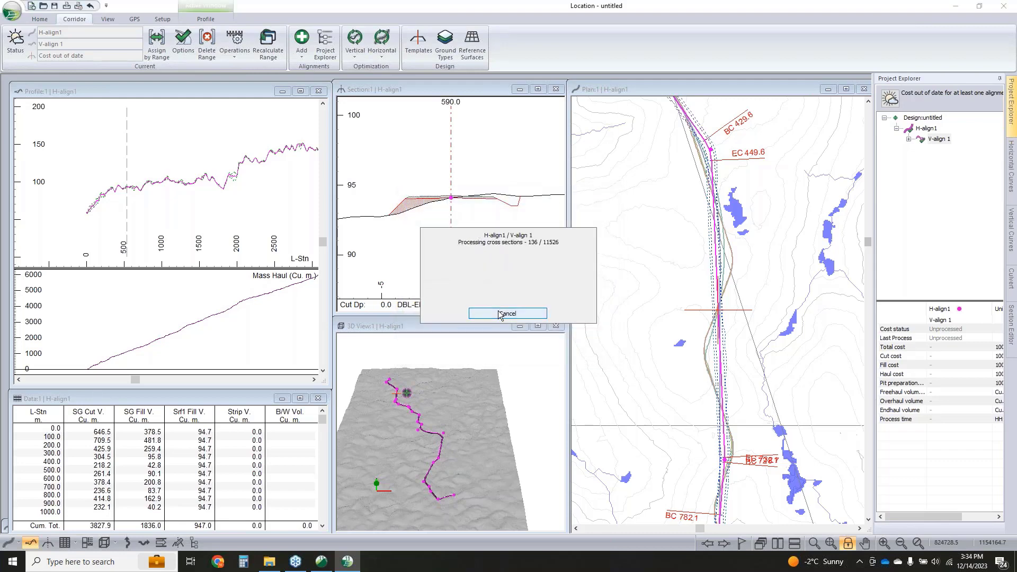
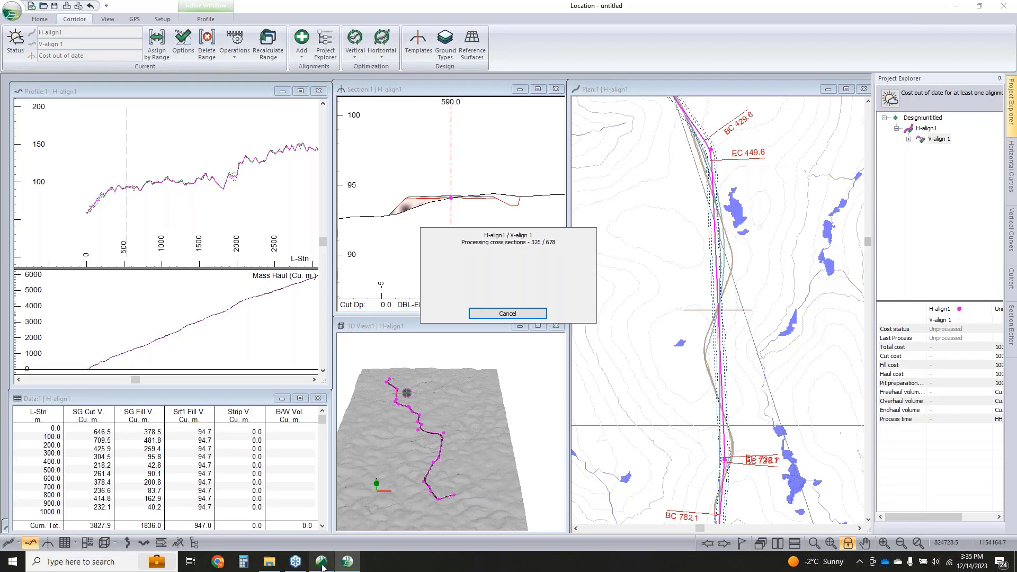
Switch to Terrain and read the Path Explorer help on how its simplified cross sections compare with detailed Location cross sections.
mouse_move(321, 566)
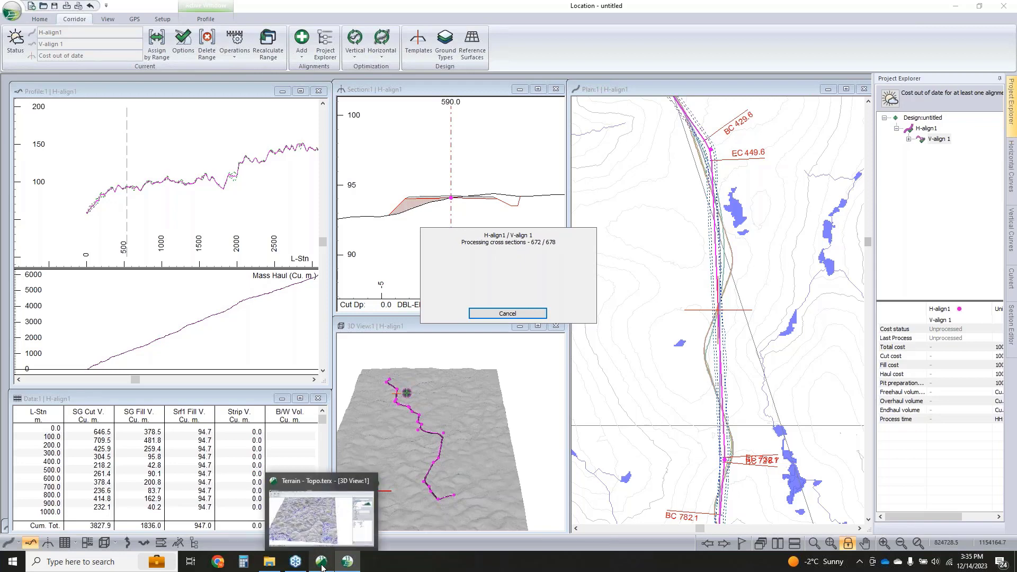
left_click(322, 563)
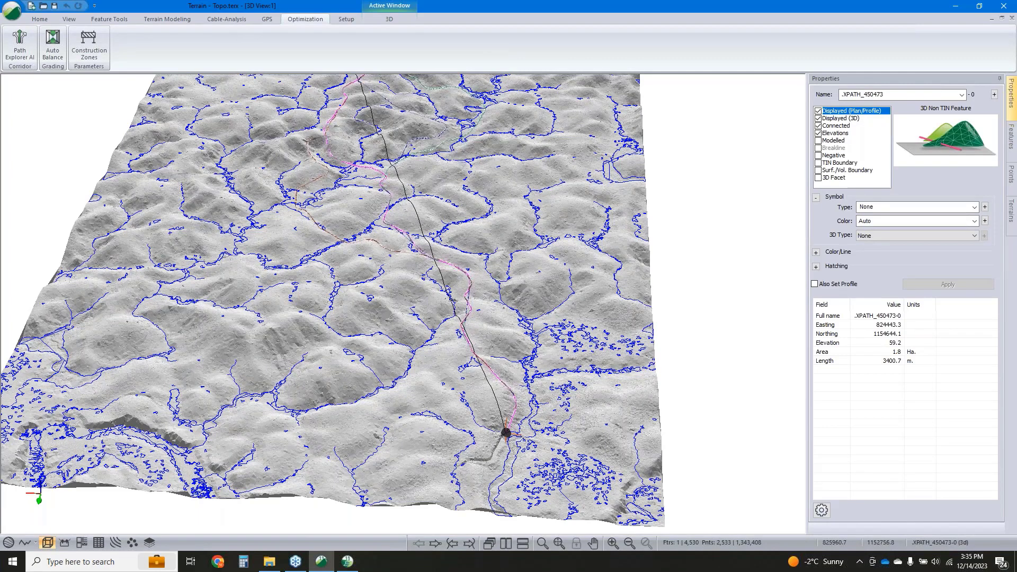
left_click(39, 19)
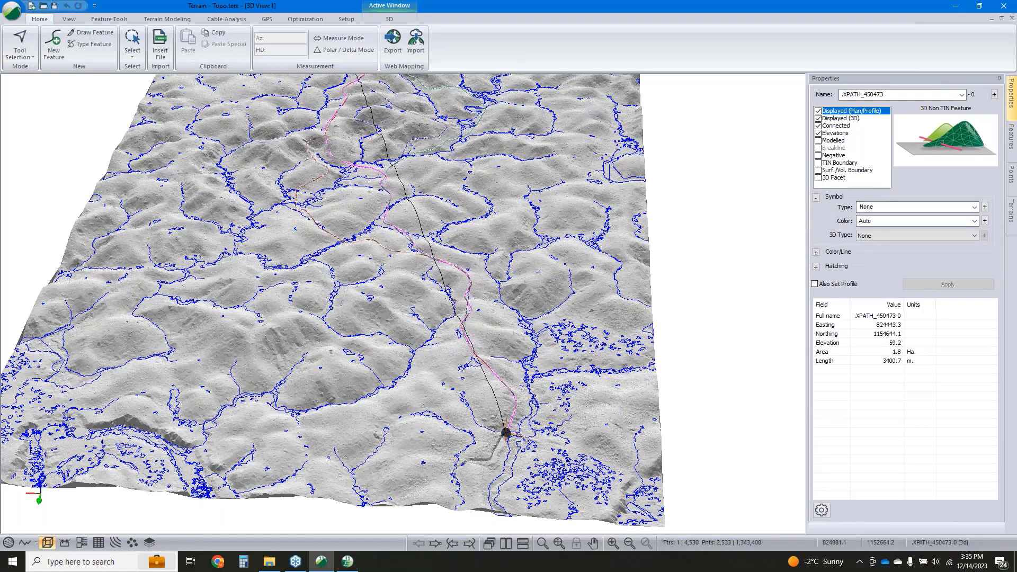
left_click(167, 19)
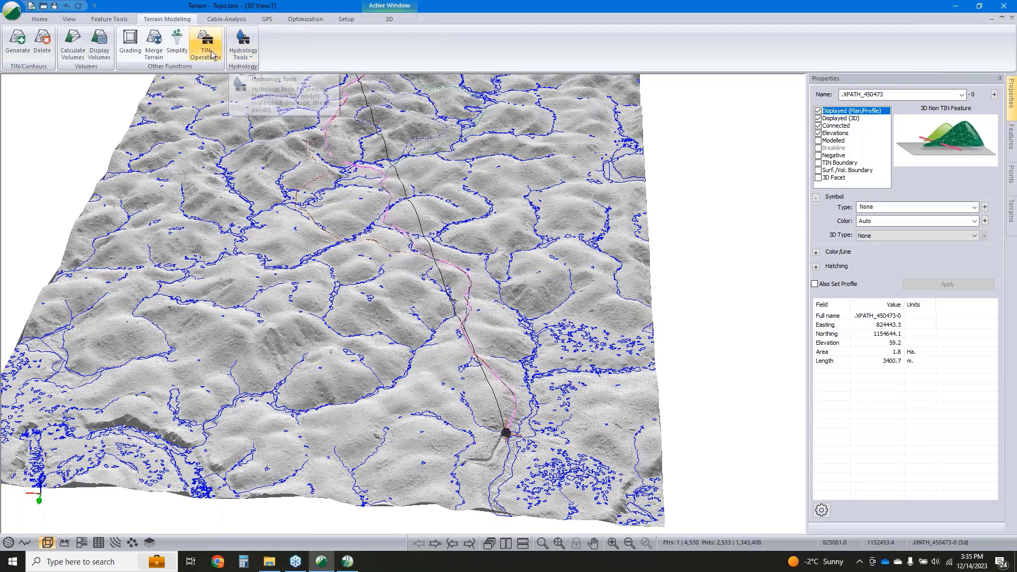
left_click(297, 19)
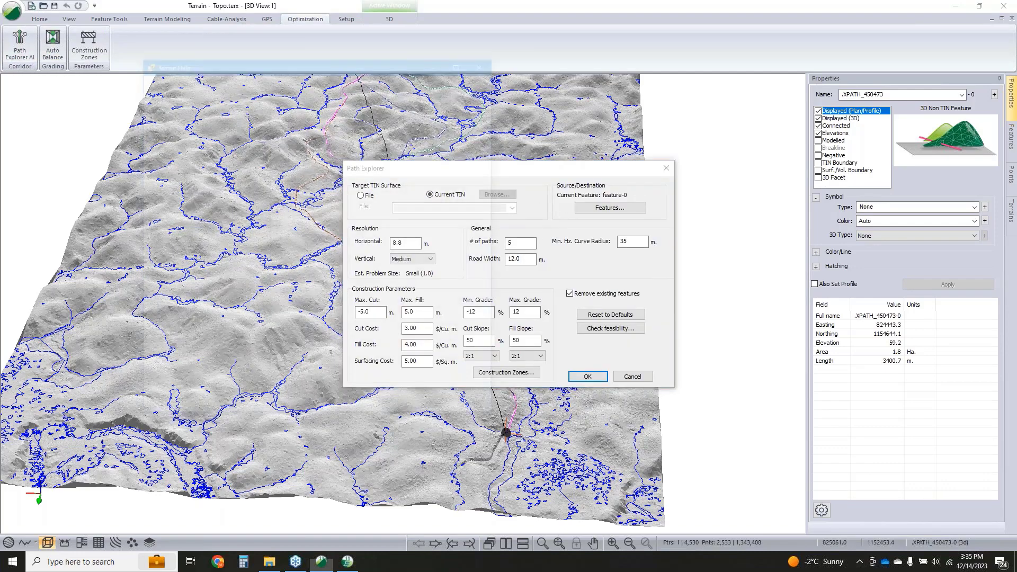
left_click_drag(500, 217, 650, 219)
scroll(579, 363, "down", 15)
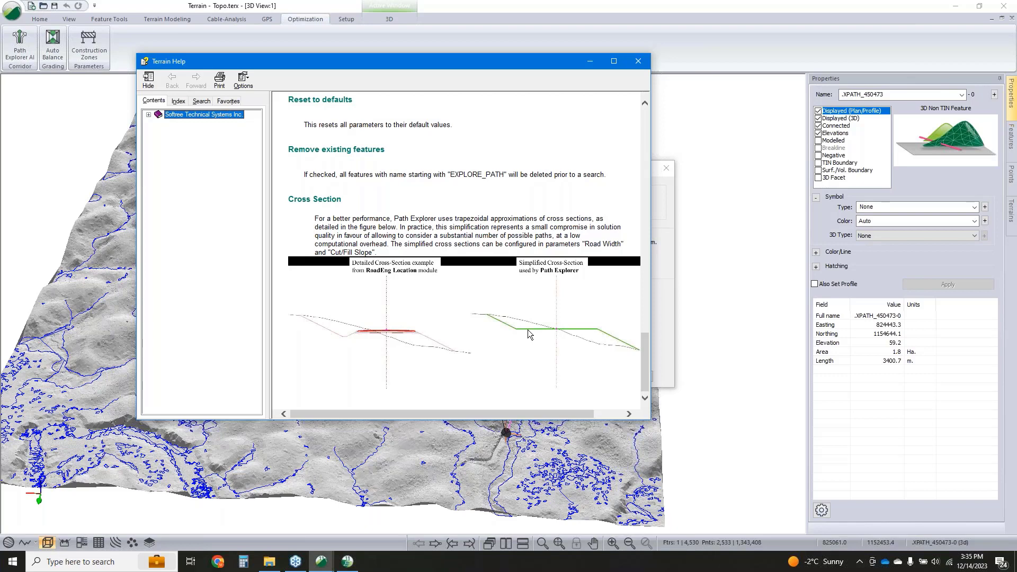
left_click(638, 62)
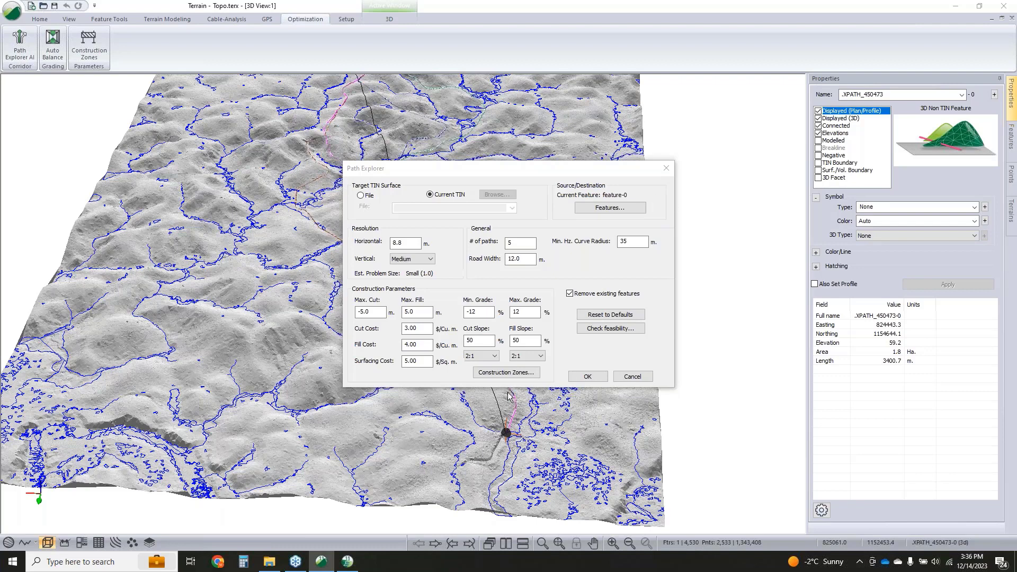
Review the construction zone parameters and the available types for a new zone set, leaving Path Explorer without changes.
left_click(510, 375)
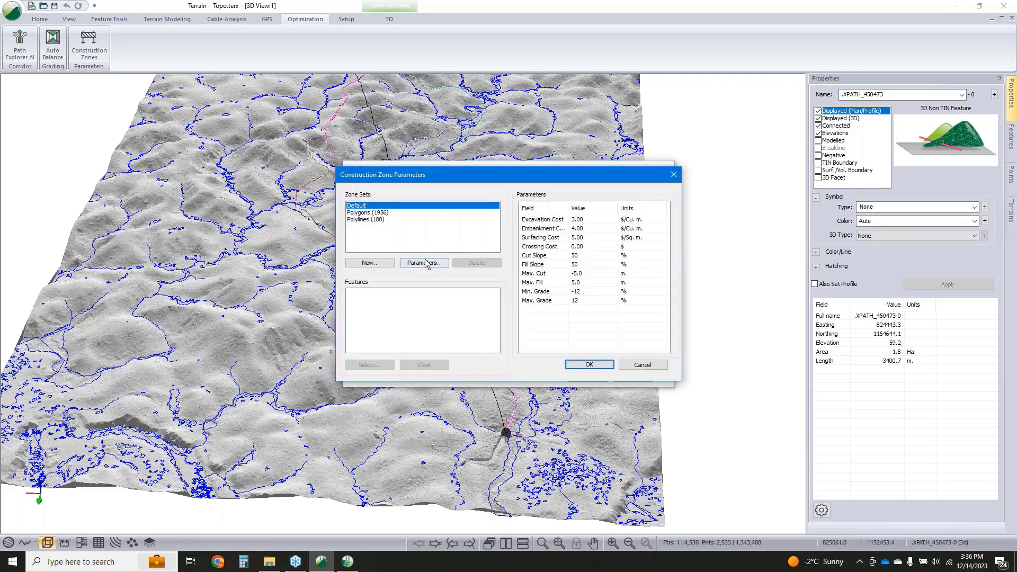
left_click(370, 263)
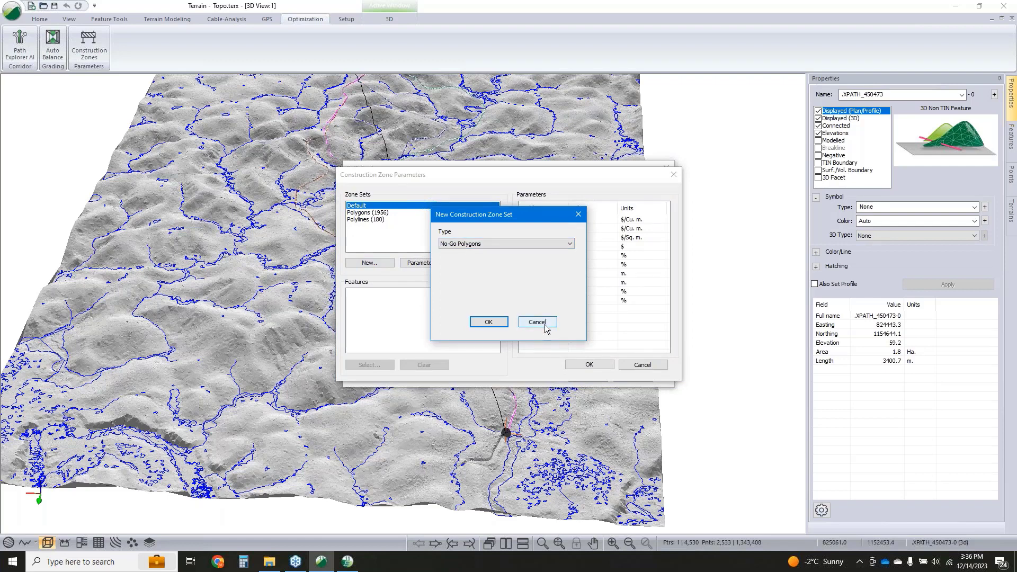
left_click(530, 246)
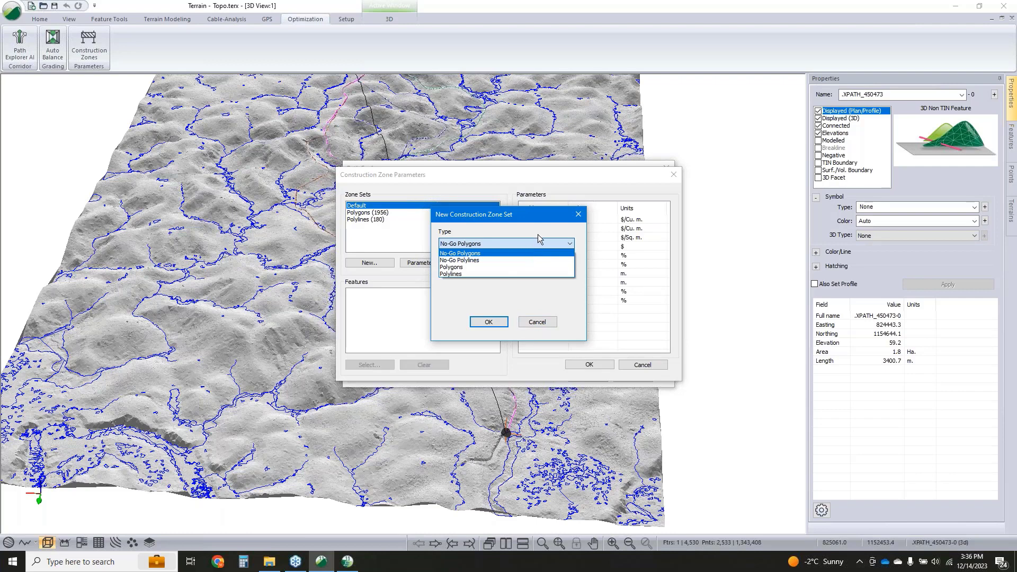
left_click(541, 234)
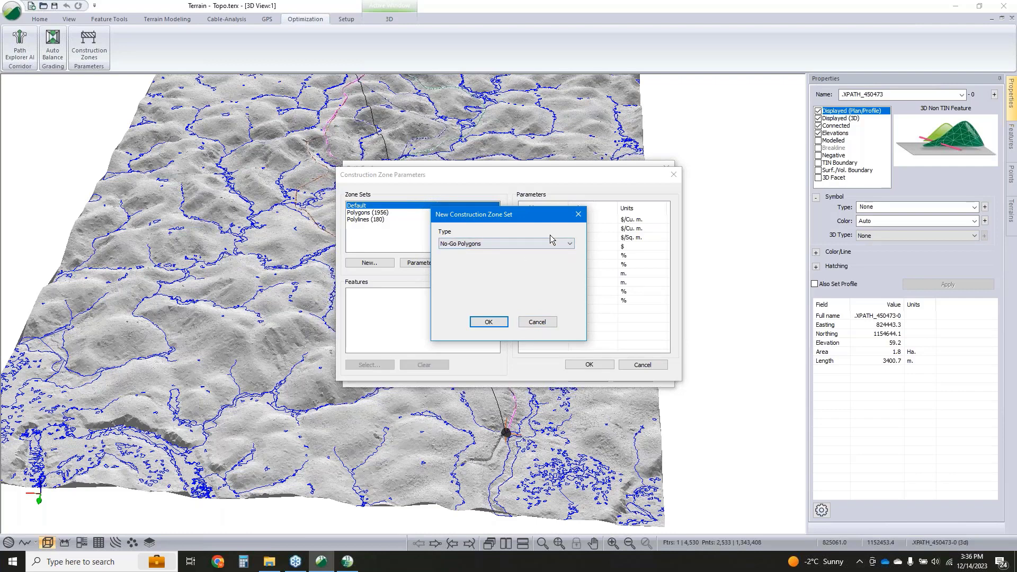
left_click(537, 322)
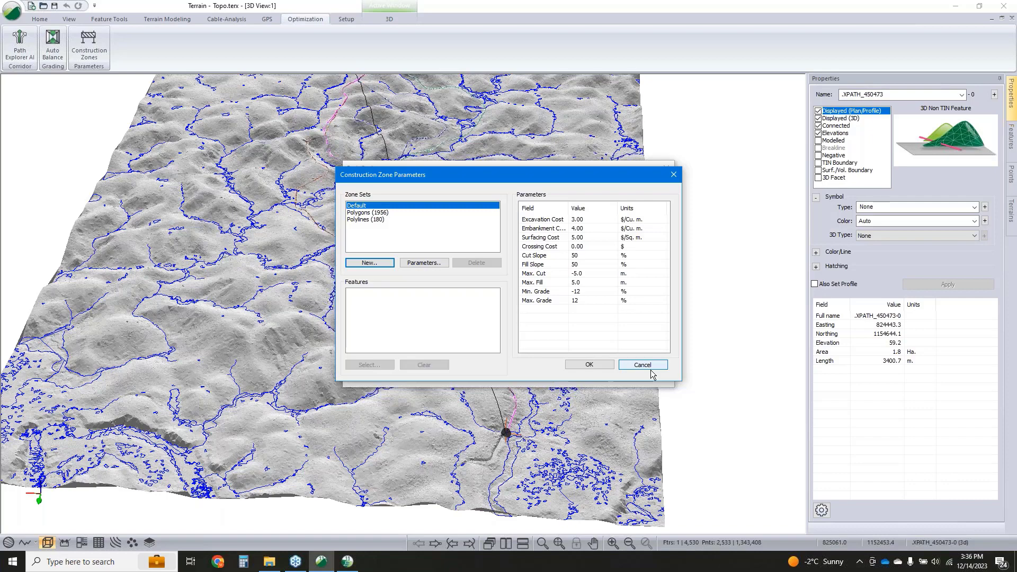
left_click(652, 367)
left_click(639, 379)
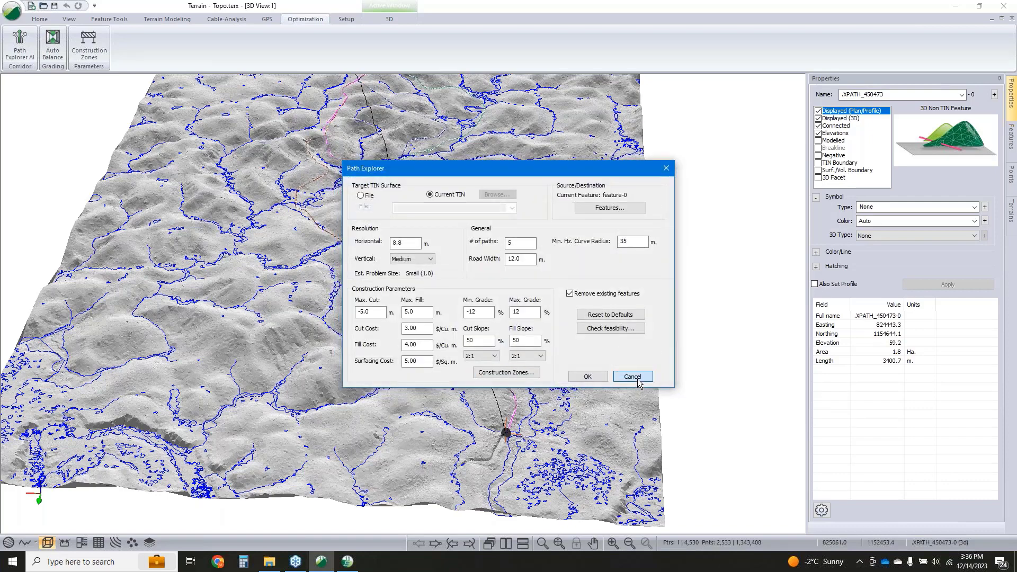
Switch back to Location, dismiss the optimization and cost log, and inspect the optimized H-align1 corridor in the 3D view.
left_click(358, 565)
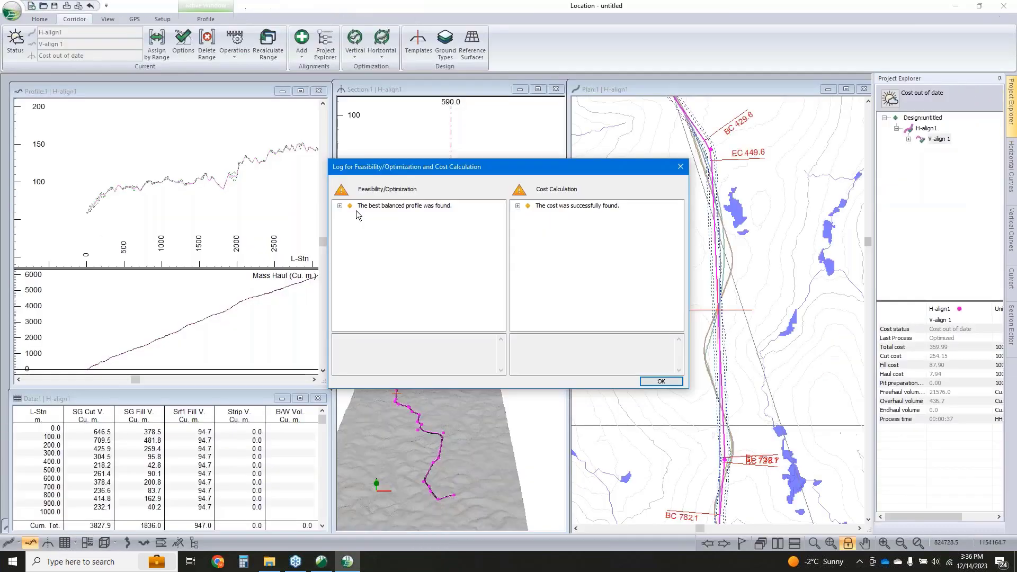
left_click(662, 382)
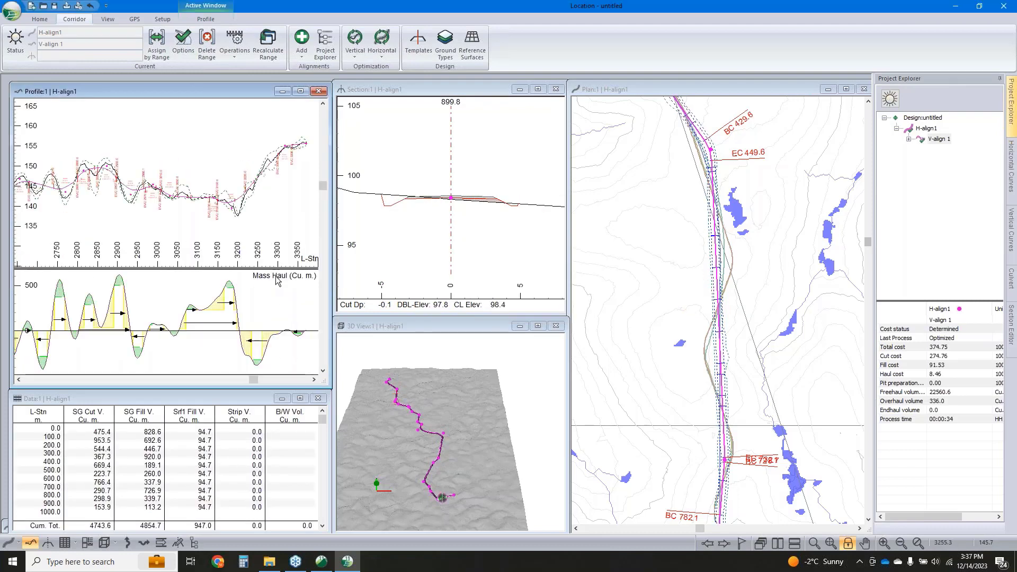
mouse_move(276, 280)
left_click(412, 392)
scroll(402, 407, "up", 8)
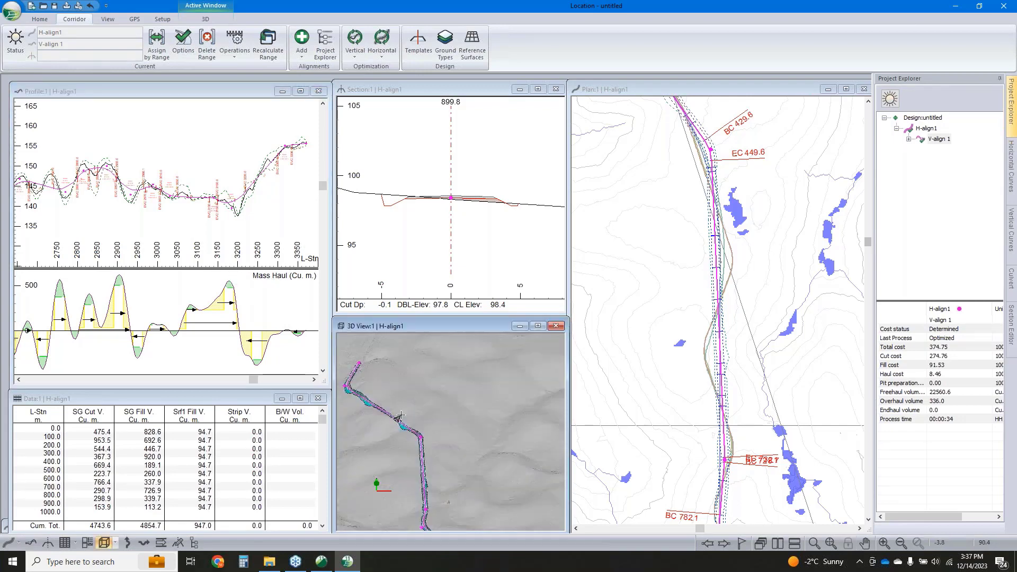
middle_click_drag(400, 417, 489, 432)
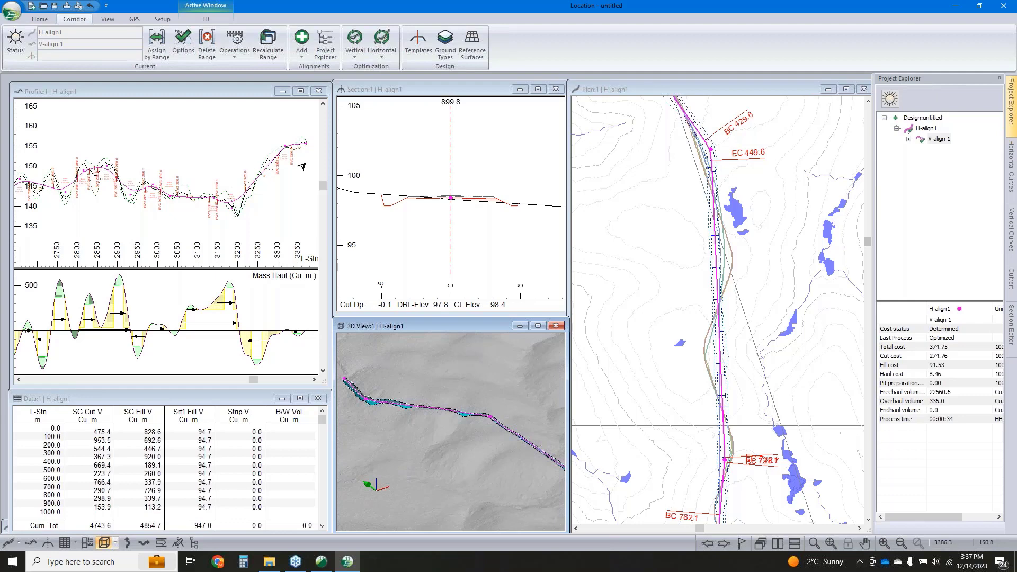
Examine the optimized vertical curves, grades and mass haul along the H-align1 profile, from the alignment's end back towards station 2550.
scroll(268, 175, "up", 3)
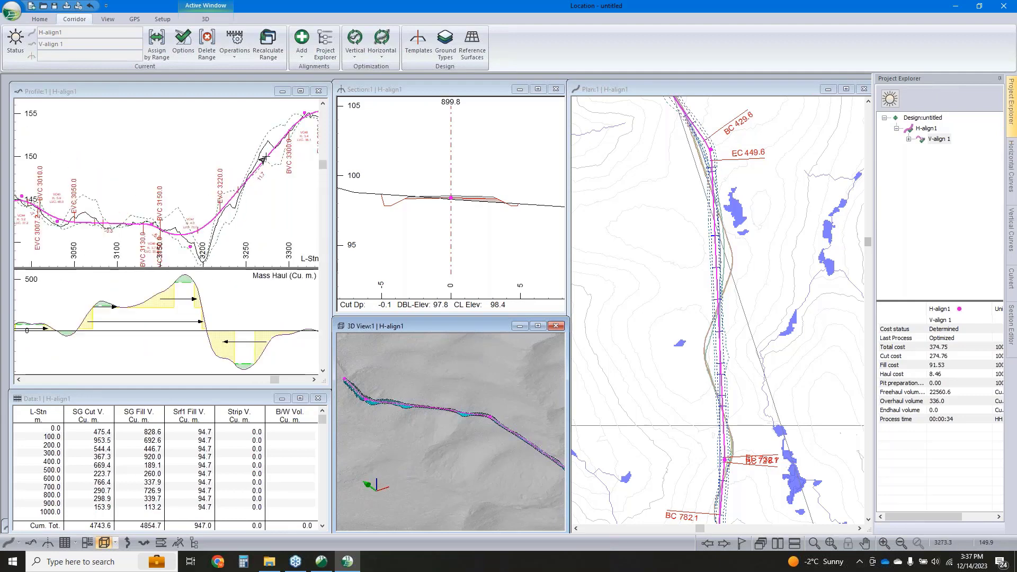
scroll(261, 214, "down", 1)
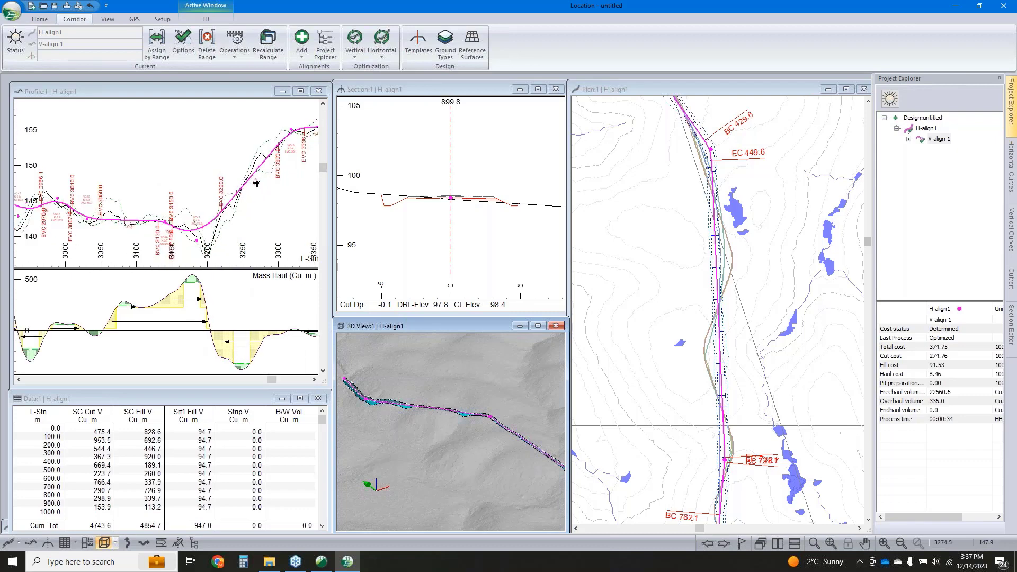
left_click(246, 193)
middle_click_drag(246, 193, 239, 199)
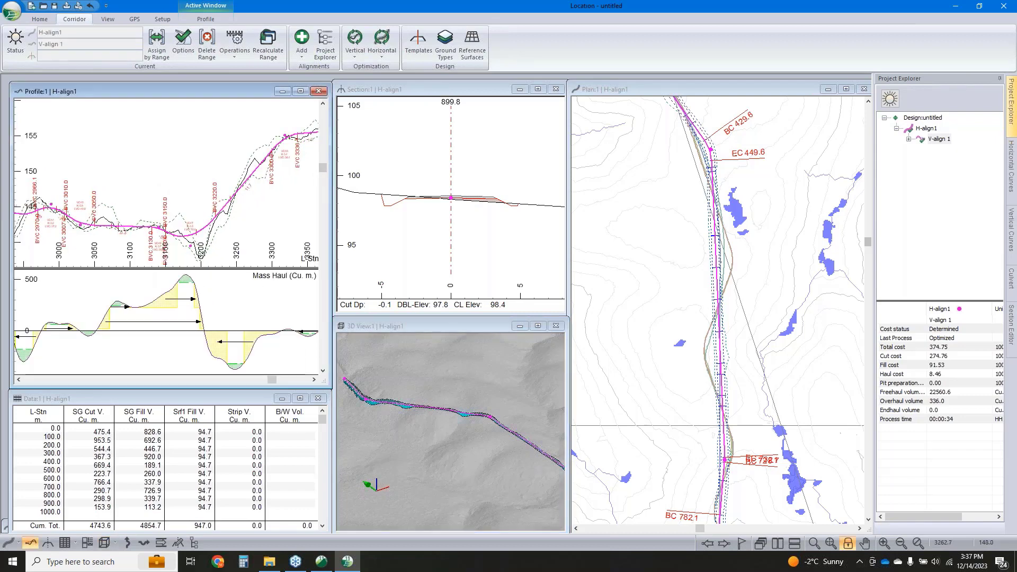
mouse_move(245, 187)
scroll(243, 182, "down", 2)
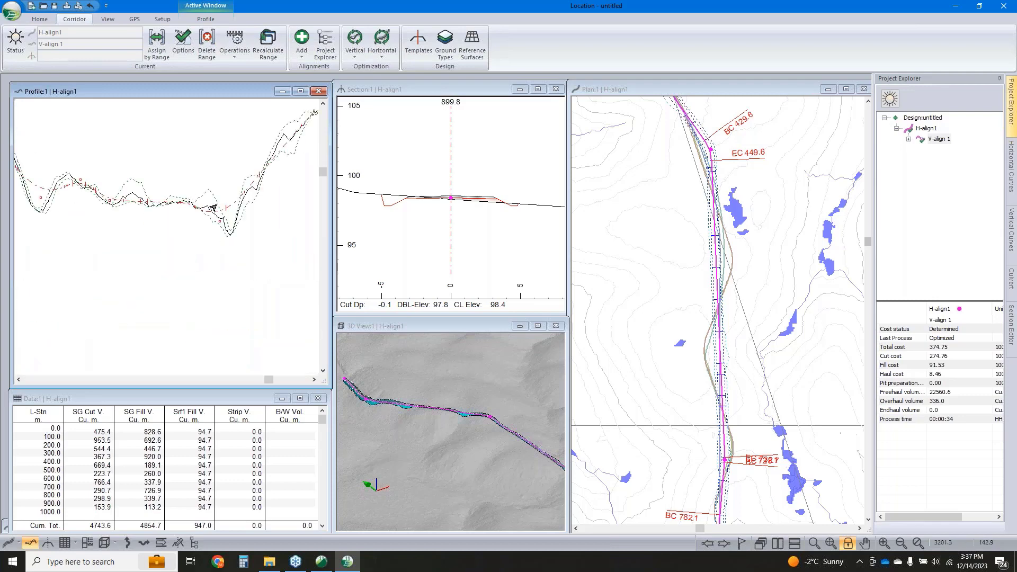
mouse_move(148, 207)
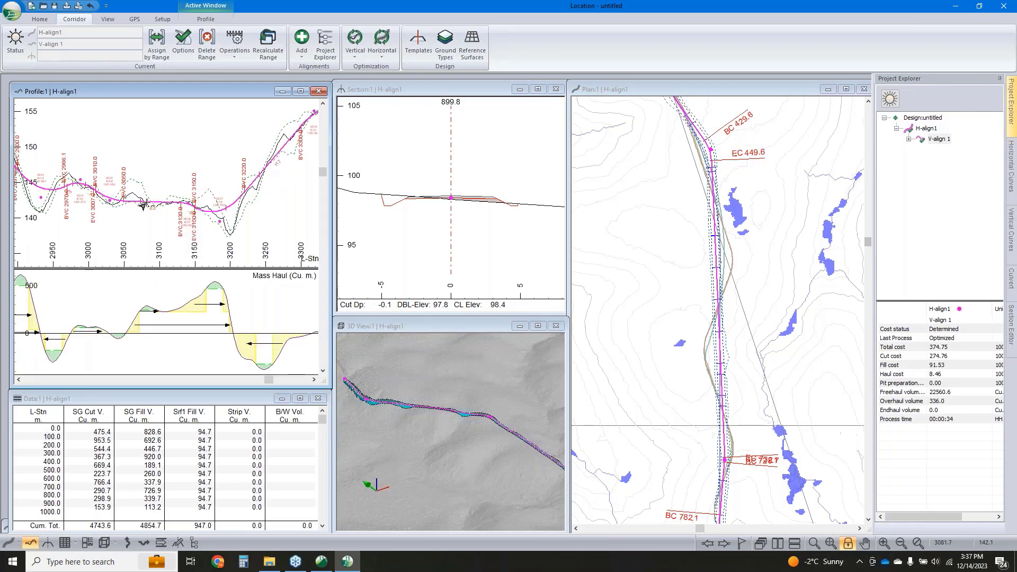
middle_click_drag(146, 203, 171, 211)
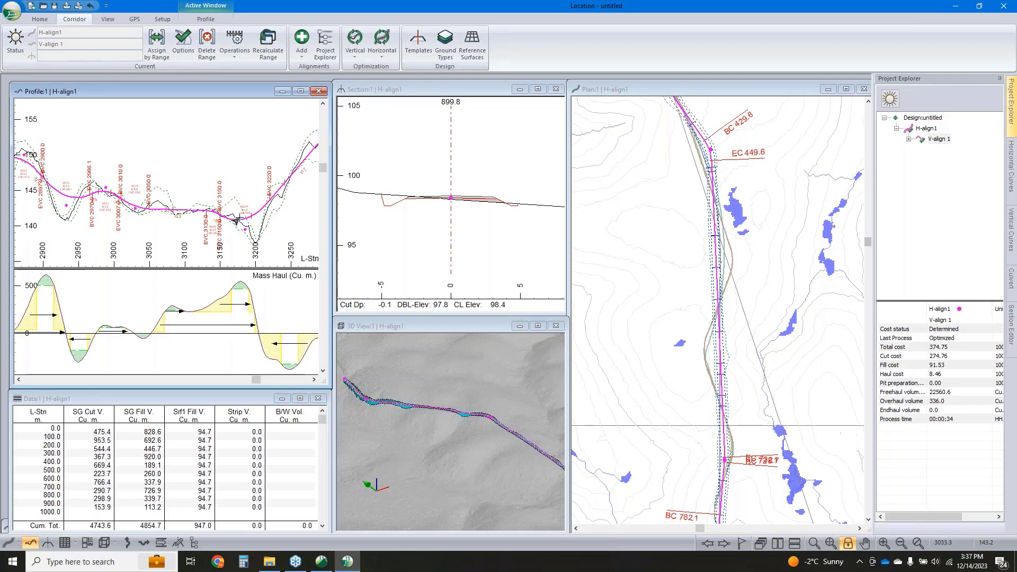
middle_click_drag(236, 220, 238, 220)
middle_click_drag(137, 197, 253, 188)
middle_click_drag(156, 203, 249, 172)
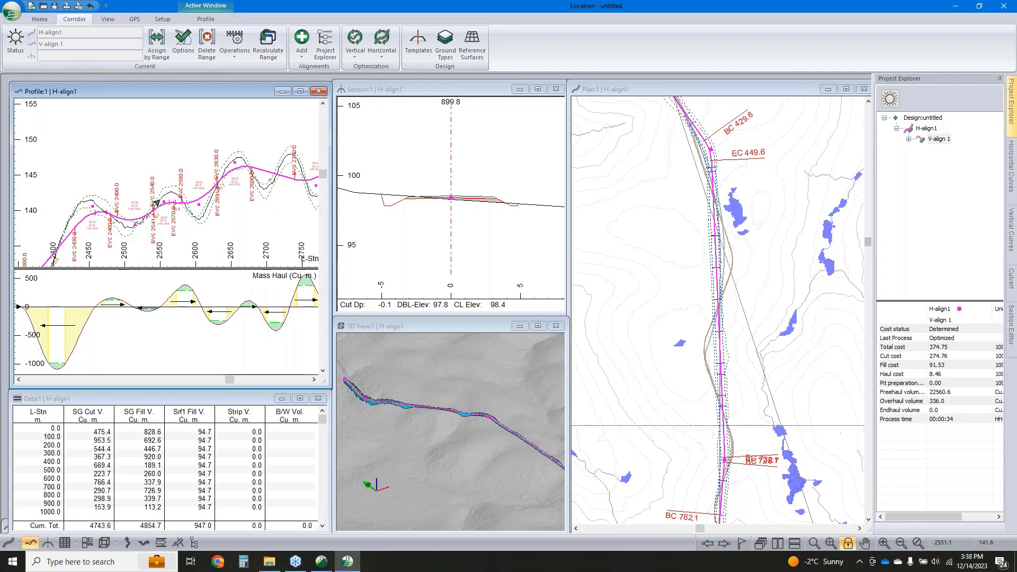
mouse_move(157, 204)
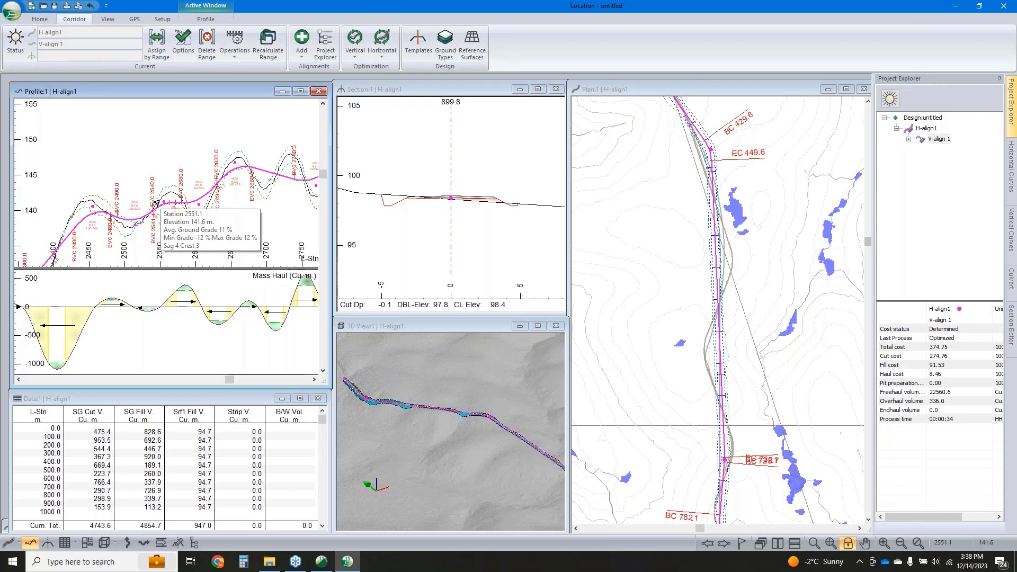
Check the total cost of V-align 1 and review the handling and movement costs of the Overburden ground type.
left_click(943, 348)
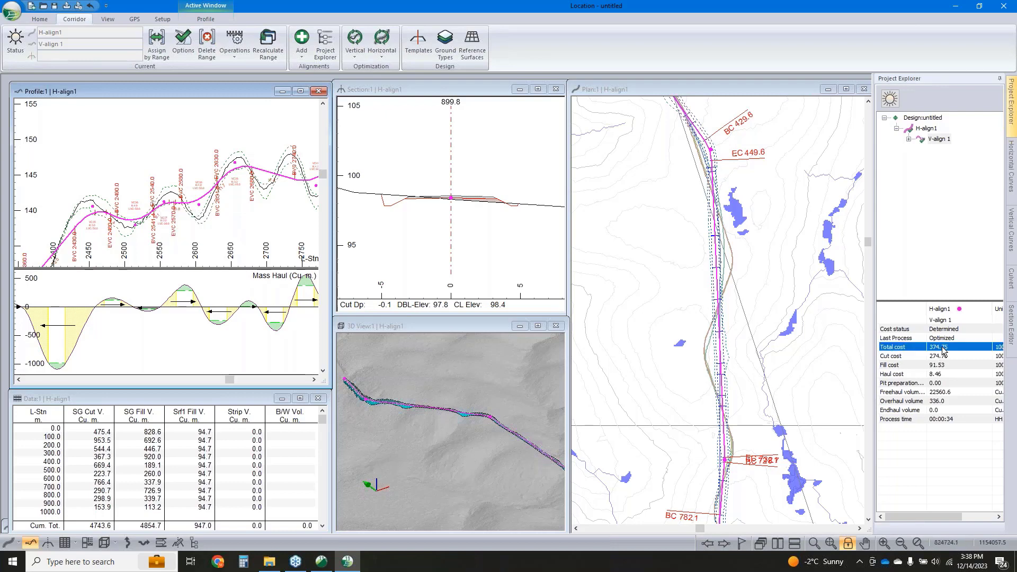
left_click(445, 45)
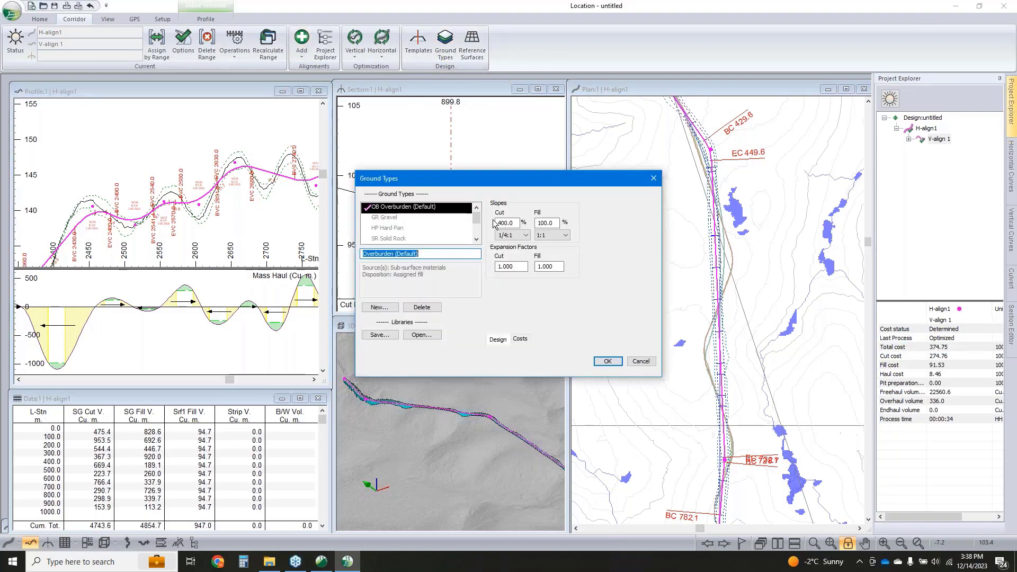
left_click(520, 340)
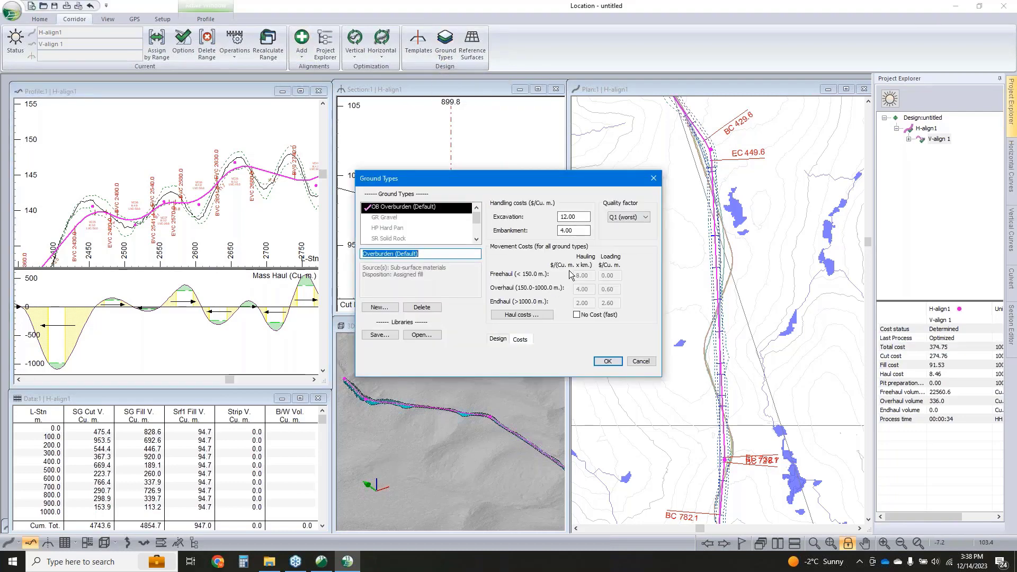
left_click(641, 361)
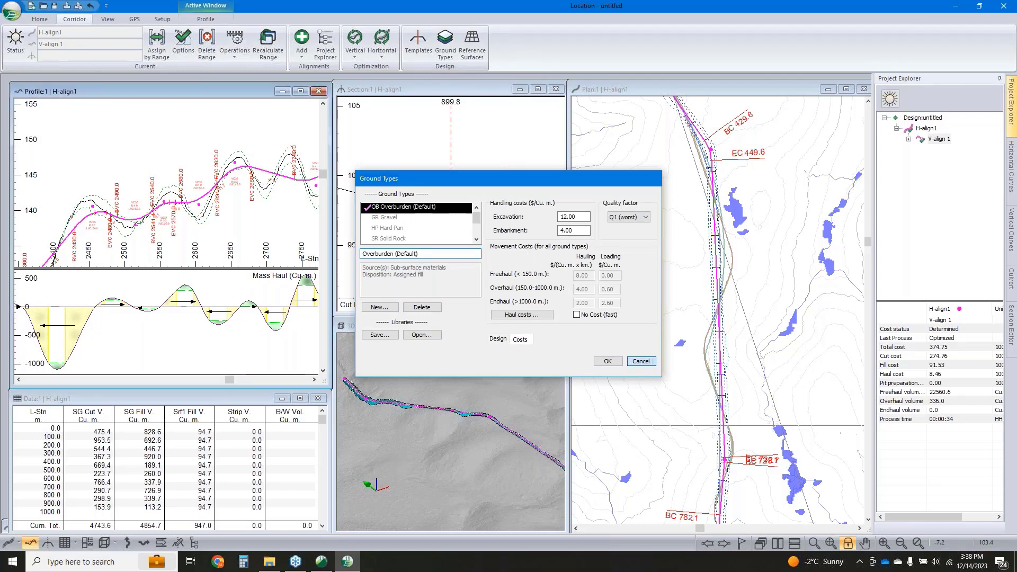
left_click(946, 349)
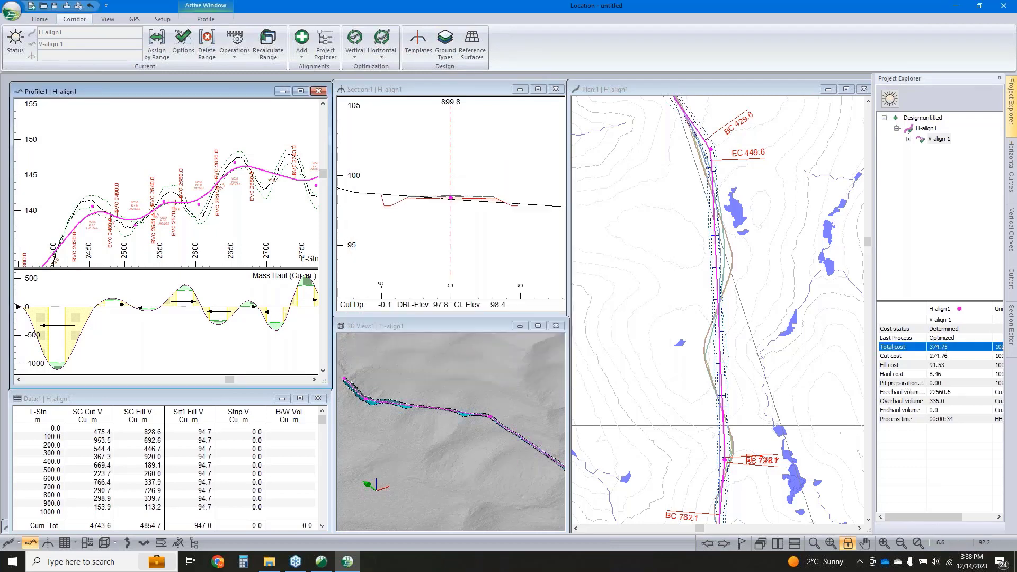
Select the low point of the profile at station 2770.0 and add a culvert there.
middle_click_drag(220, 217, 177, 214)
scroll(177, 213, "down", 1)
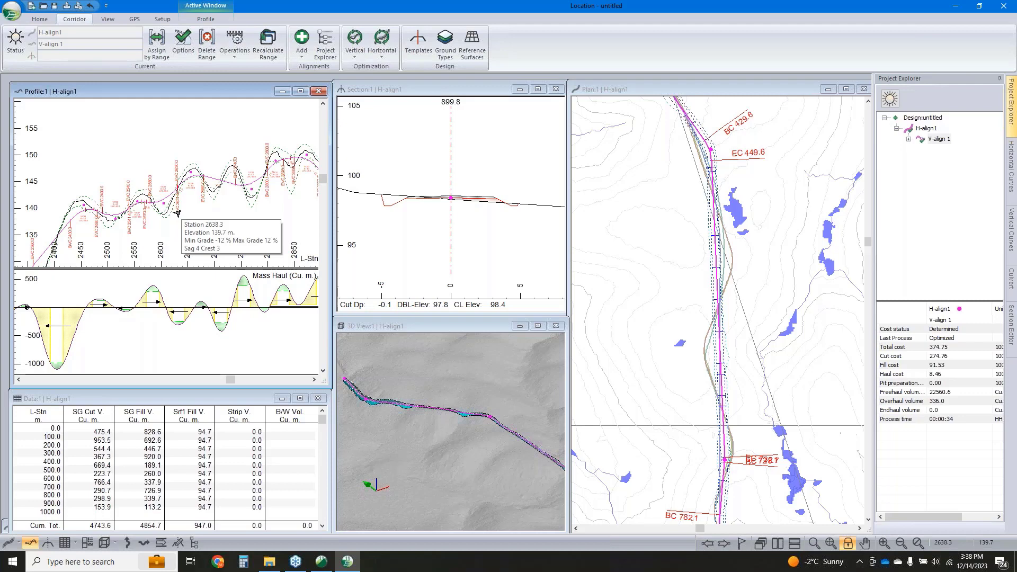
left_click(254, 187)
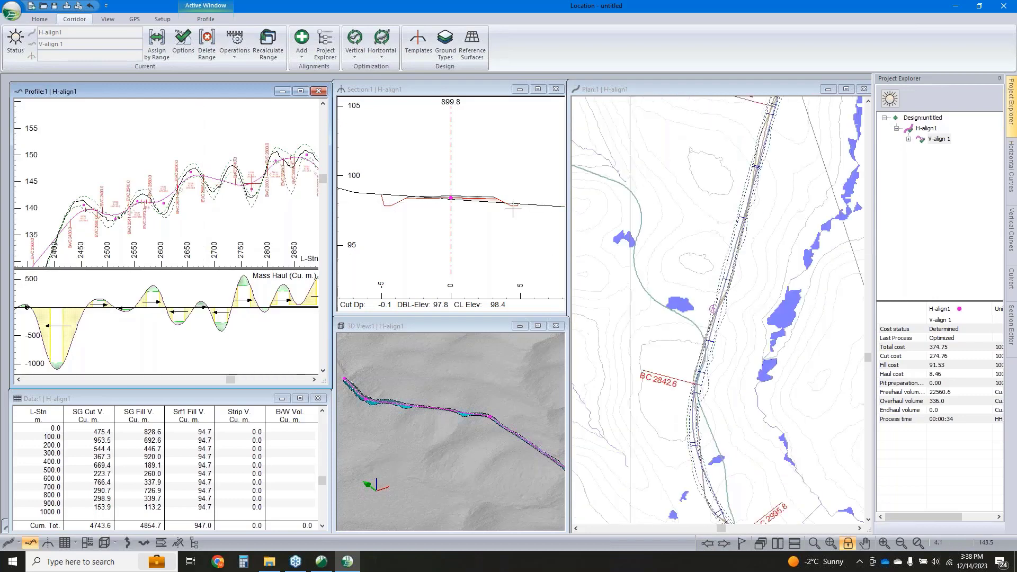
left_click(1011, 279)
left_click(898, 93)
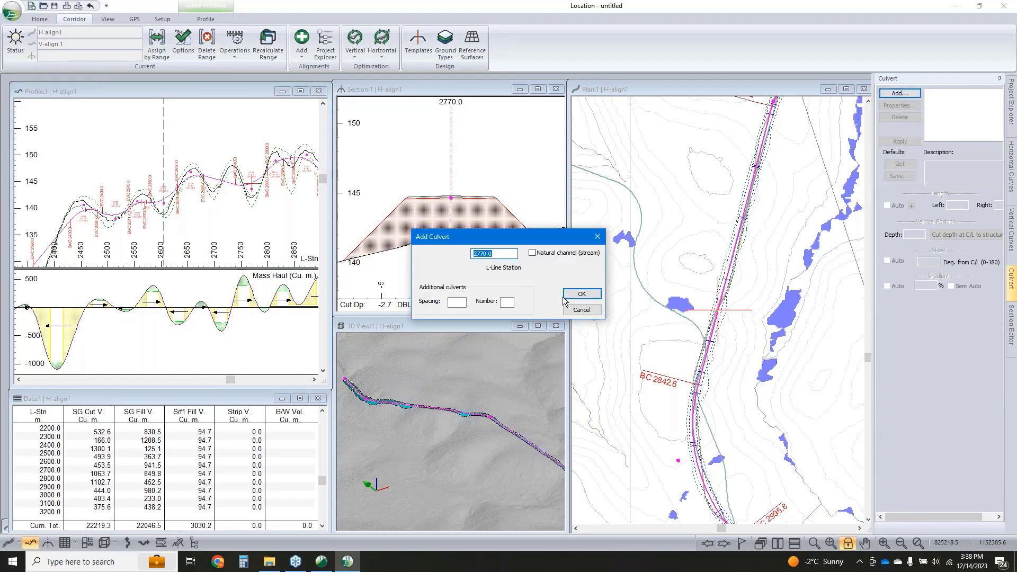
left_click(579, 291)
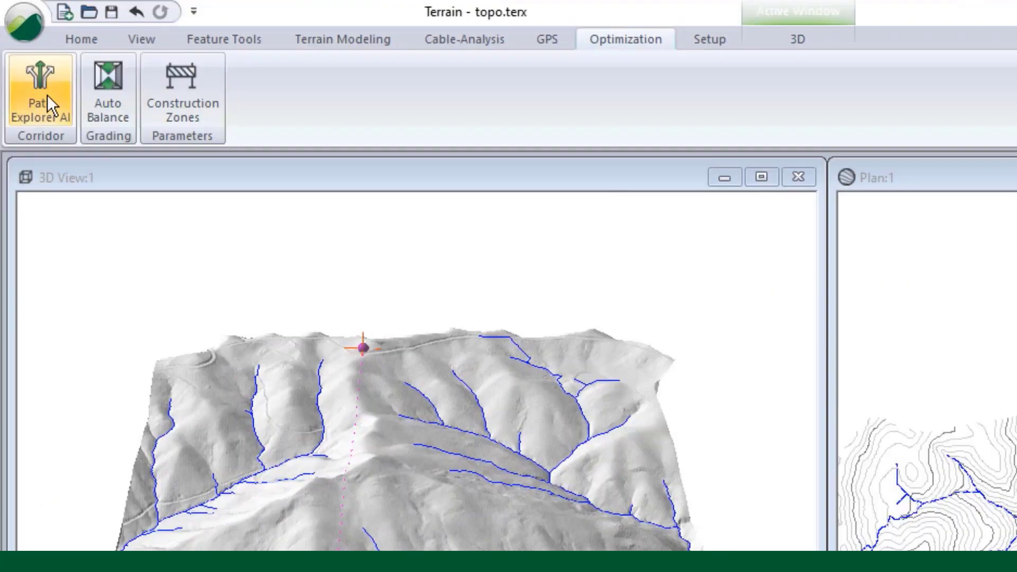
Run Path Explorer on the current TIN for five paths with a 12 m road width and accept the solutions found.
left_click(46, 94)
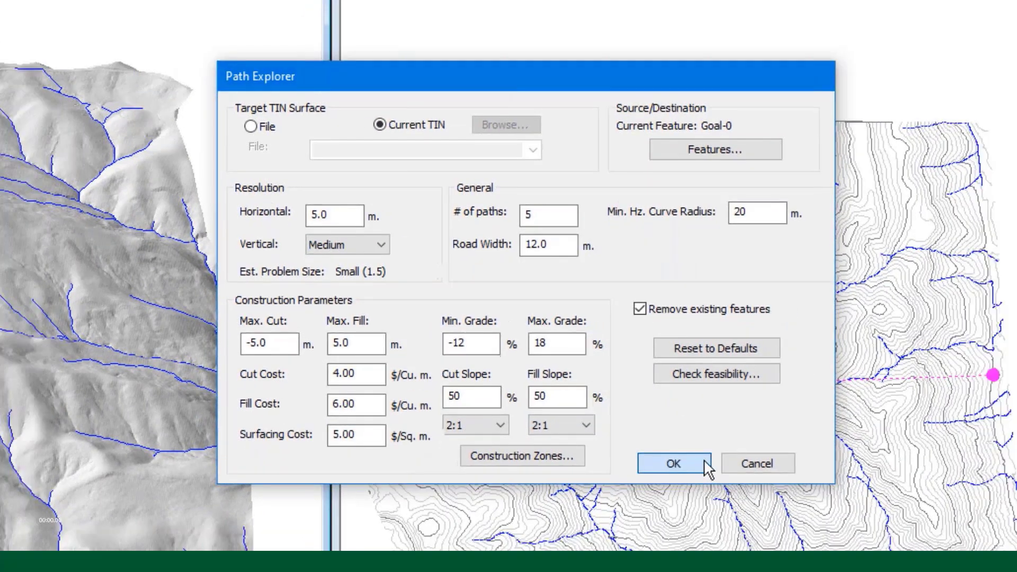
left_click(724, 479)
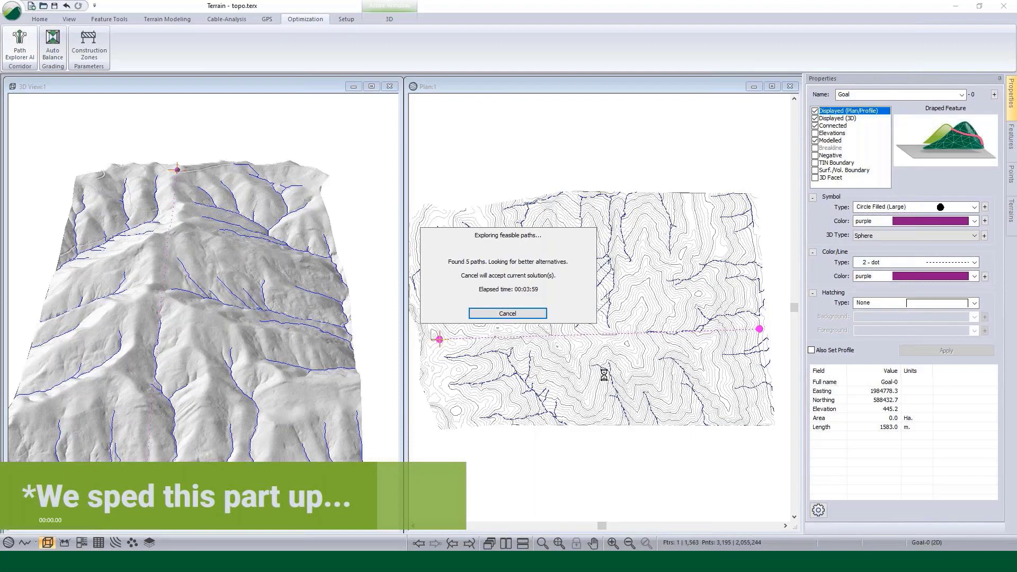
left_click(506, 315)
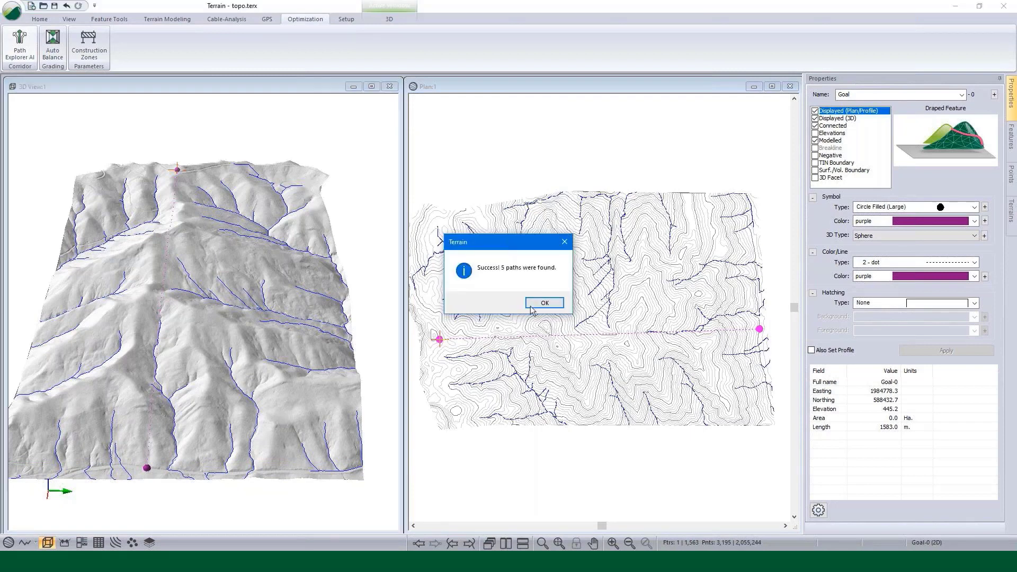
left_click(537, 304)
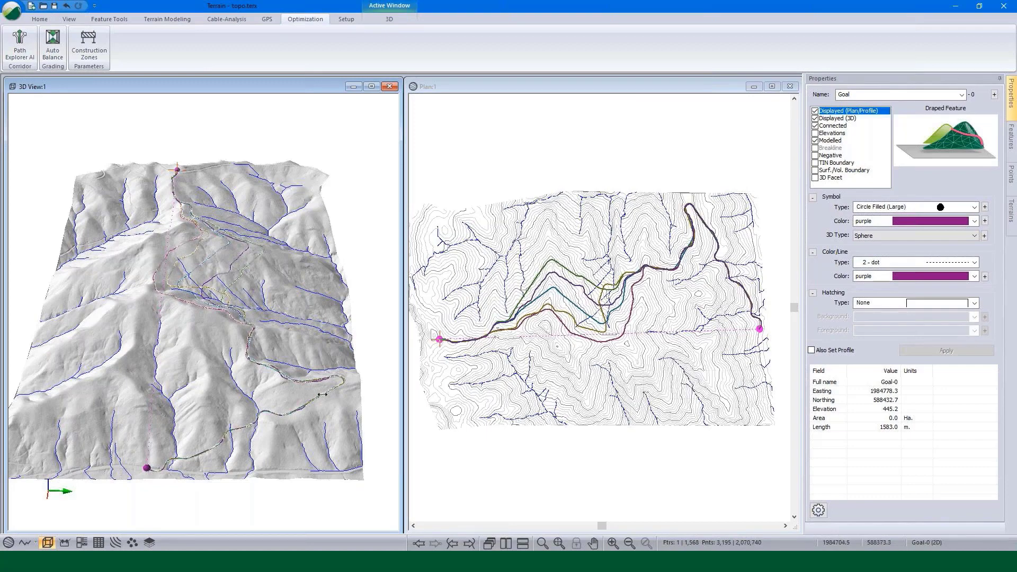
Examine the explored paths in the 3D view, including where the alternatives cross the streams in the valley.
mouse_move(269, 401)
left_mouse_down()
mouse_move(228, 371)
mouse_move(262, 402)
mouse_move(253, 413)
left_mouse_up()
scroll(252, 413, "up", 8)
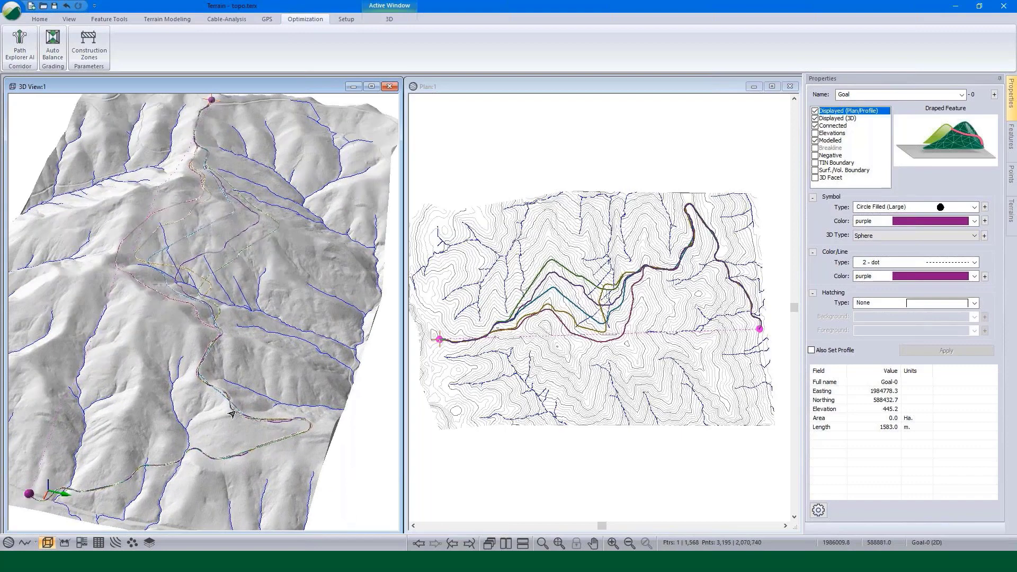
middle_click_drag(250, 216, 256, 399)
left_click_drag(247, 404, 196, 388)
middle_click_drag(196, 387, 112, 428)
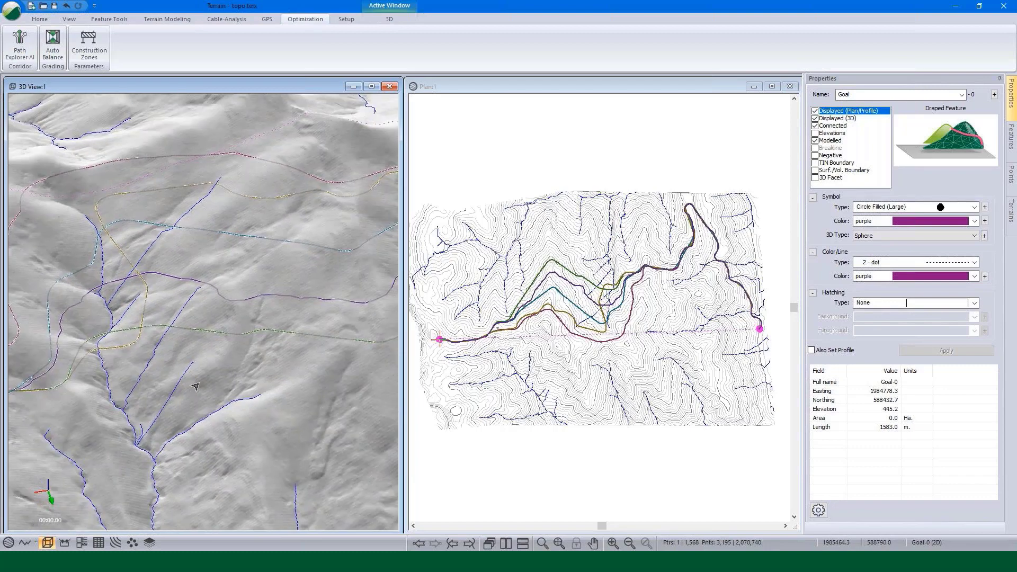
scroll(153, 302, "down", 5)
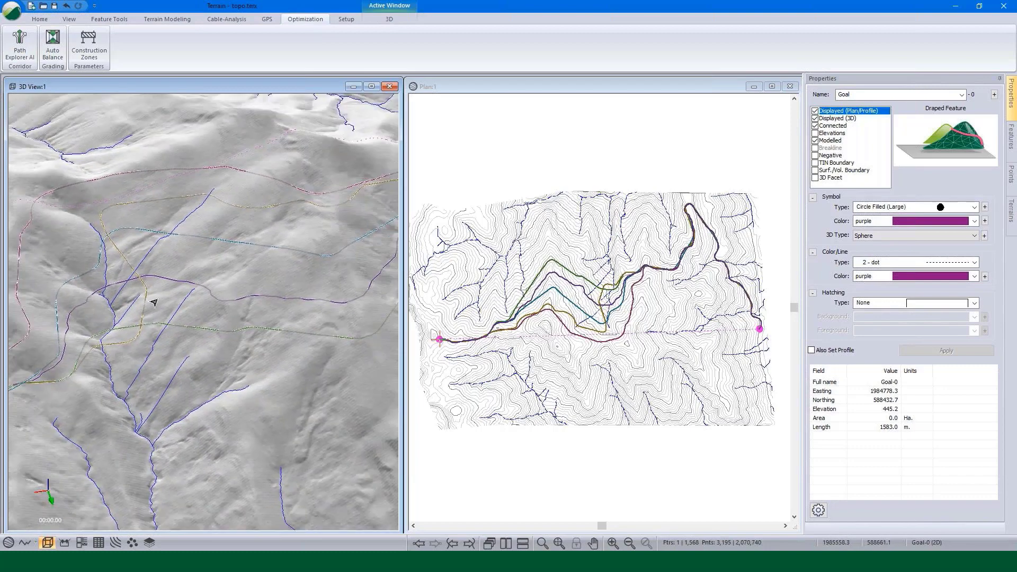
left_click_drag(165, 321, 270, 328)
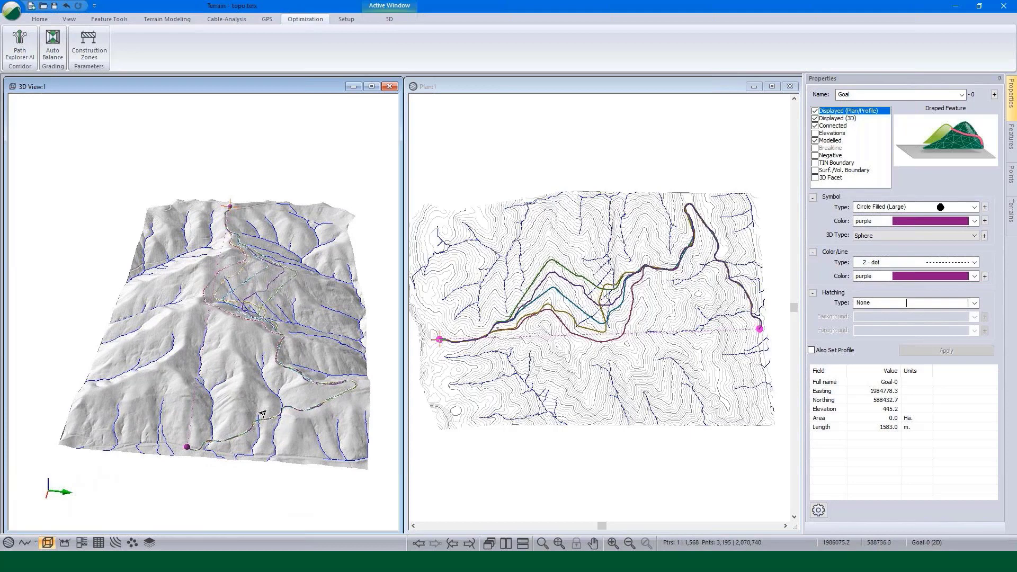
Insert the Unstable_Zones file into the terrain with coordinate adjustment disabled.
left_click(51, 21)
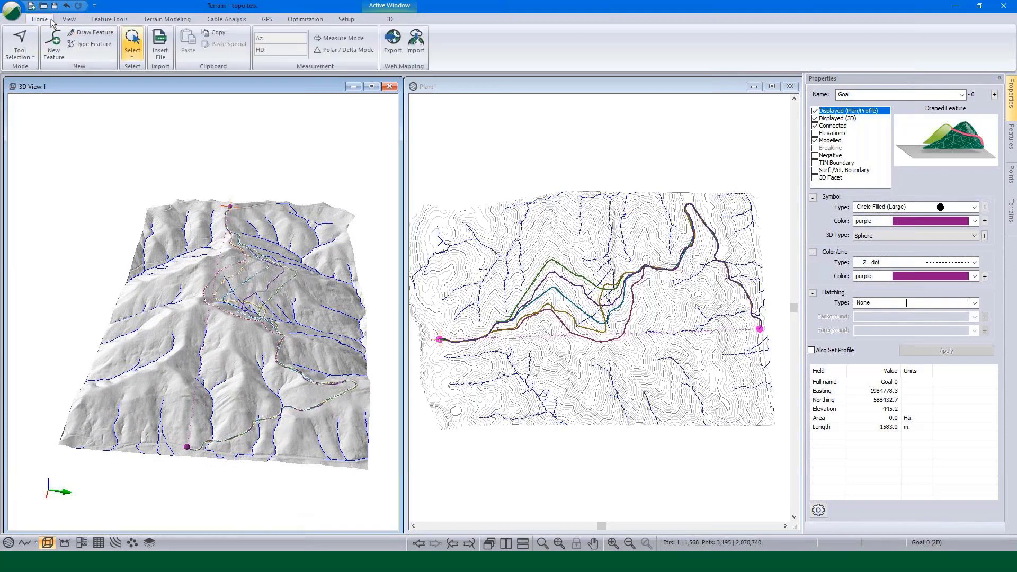
left_click(160, 42)
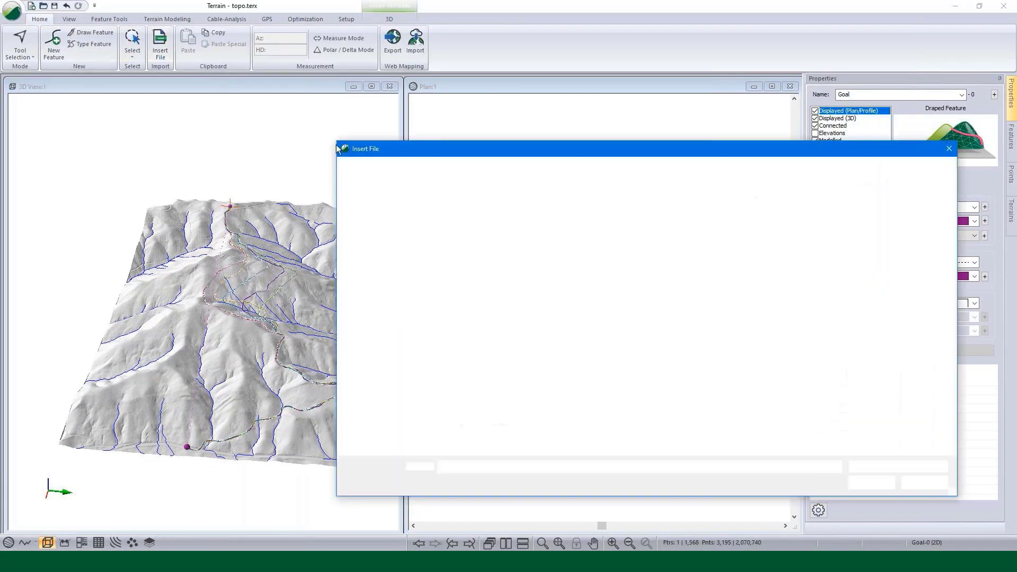
left_click(864, 479)
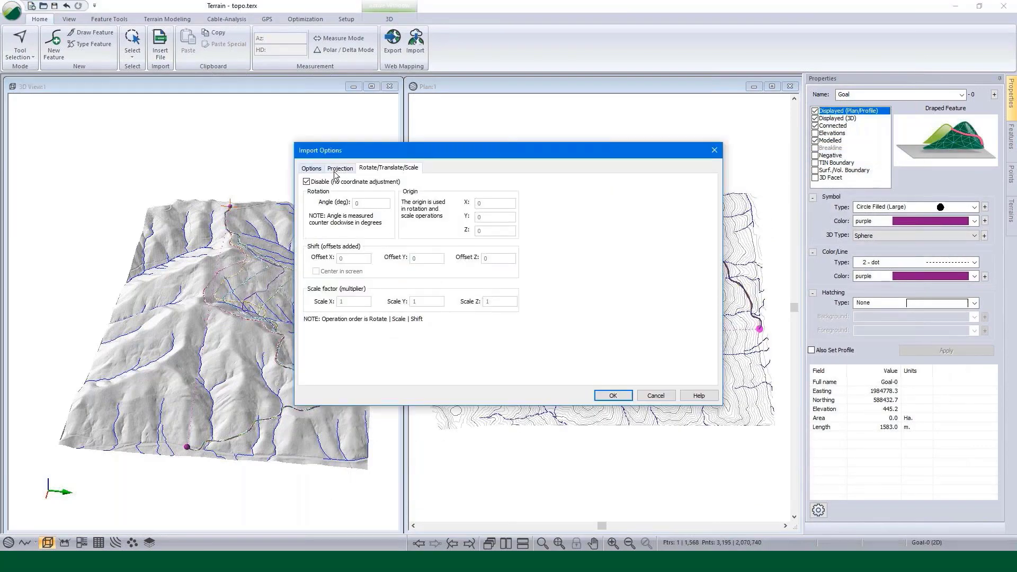
left_click(613, 396)
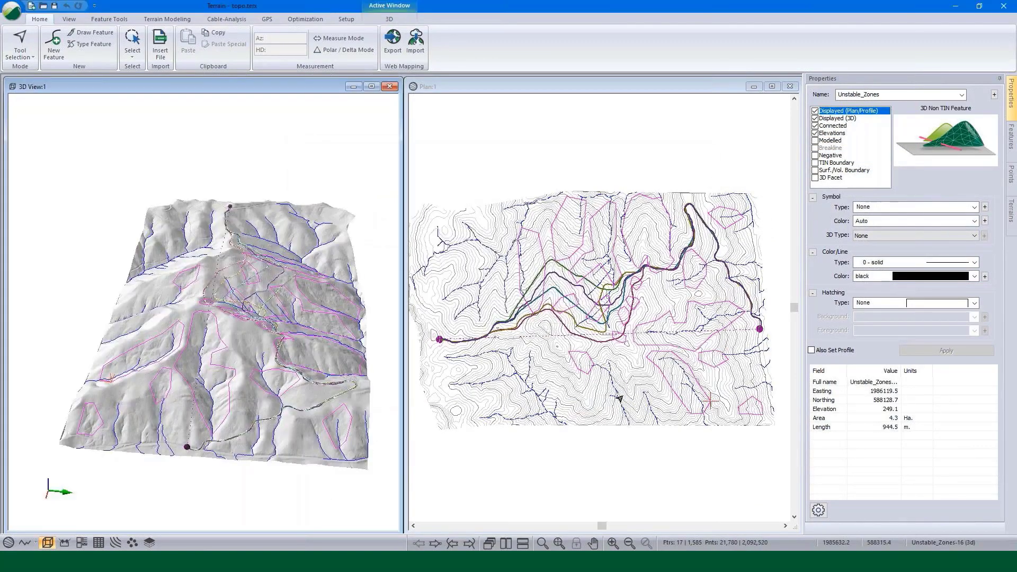
Set the Unstable_Zones features' line type to 6 - thick (heavy) and their hatching to dots 3.
left_click(974, 263)
left_click(926, 325)
left_click(974, 303)
scroll(932, 396, "down", 3)
scroll(929, 395, "down", 3)
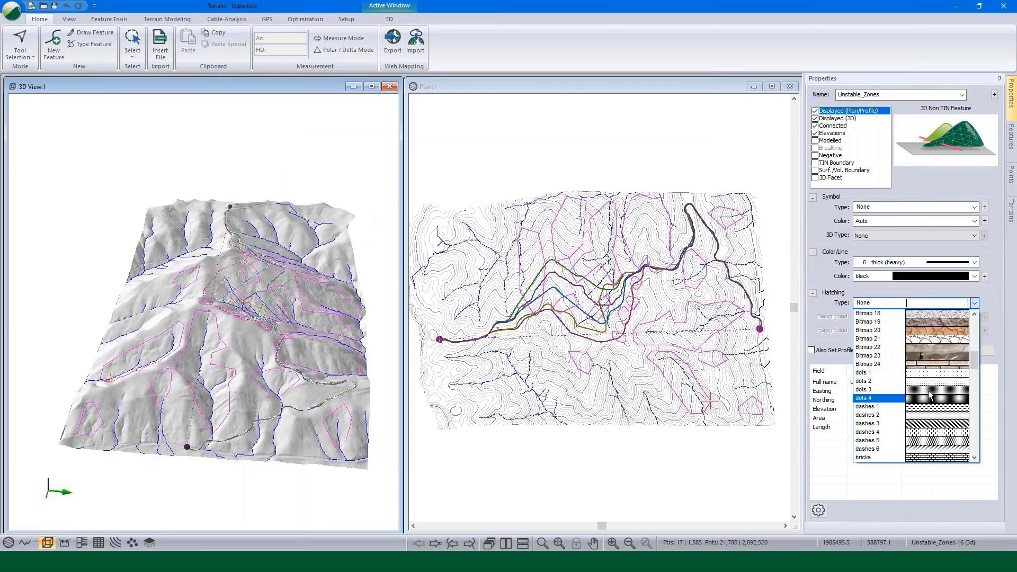
left_click(929, 390)
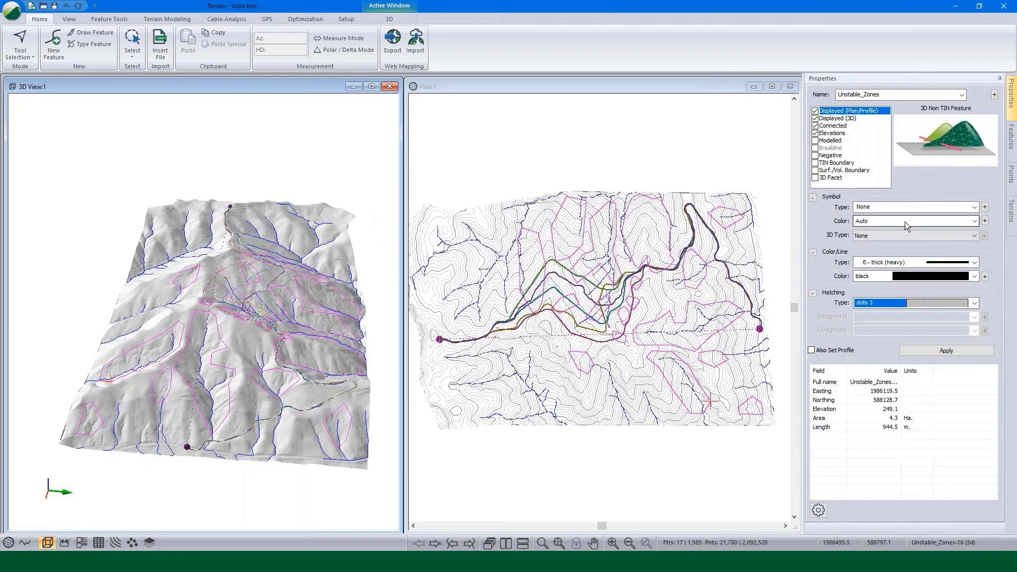
Colour the Unstable_Zones lines red, enable Modelled, disable Elevations, and apply the properties.
left_click(909, 276)
left_click(909, 318)
left_click(816, 141)
left_click(815, 133)
left_click(954, 352)
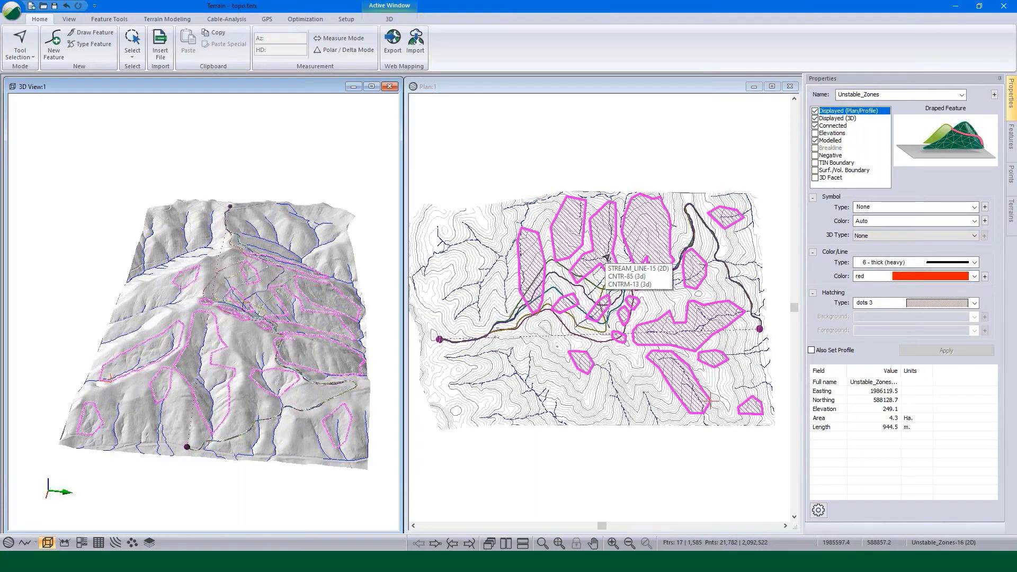
Deselect the unstable zones and inspect how the explored paths run through them in the 3D view.
left_click(632, 166)
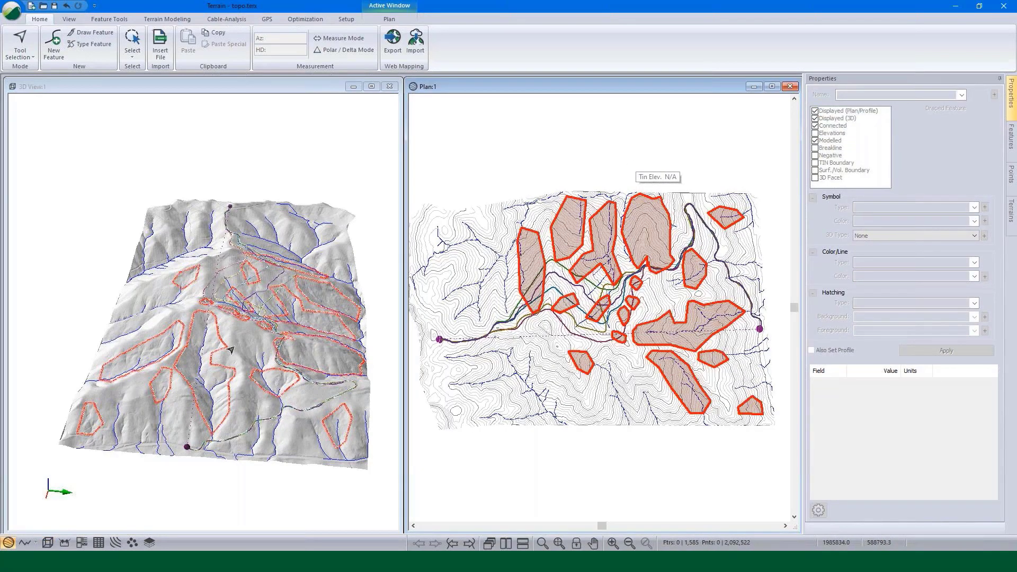
left_click_drag(301, 324, 232, 350)
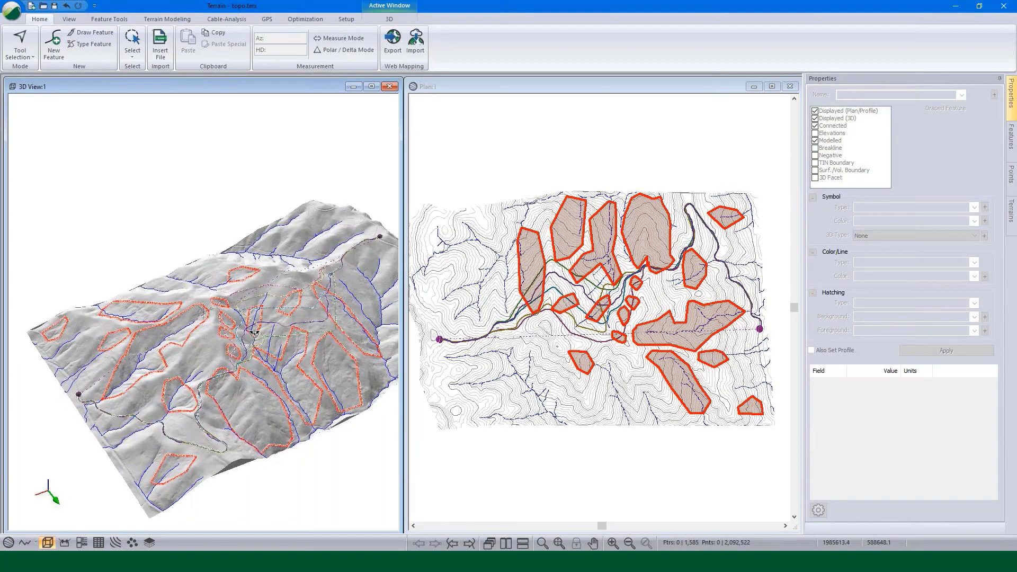
scroll(232, 349, "up", 3)
scroll(232, 349, "up", 2)
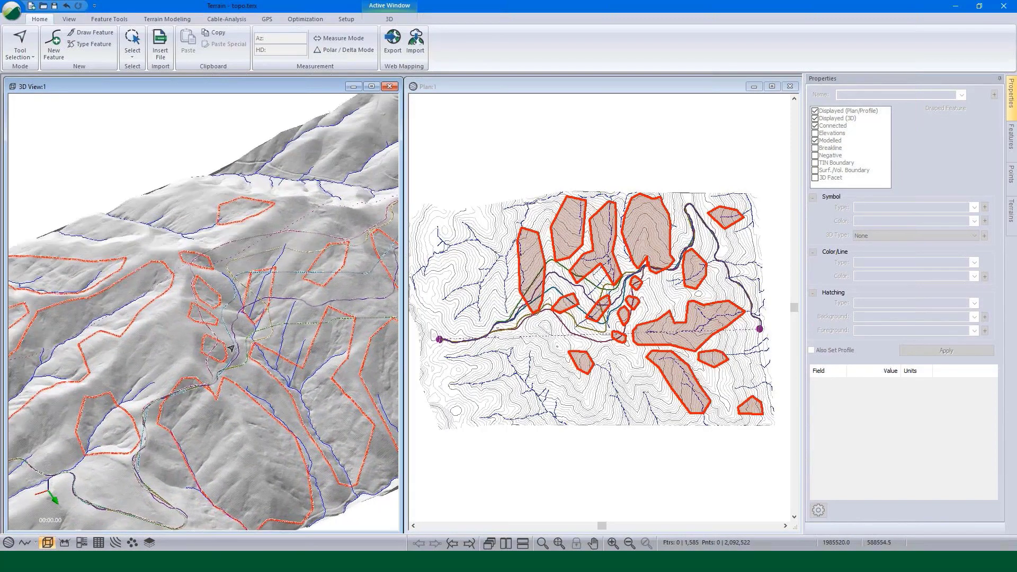
left_click_drag(239, 345, 303, 333)
scroll(304, 333, "down", 5)
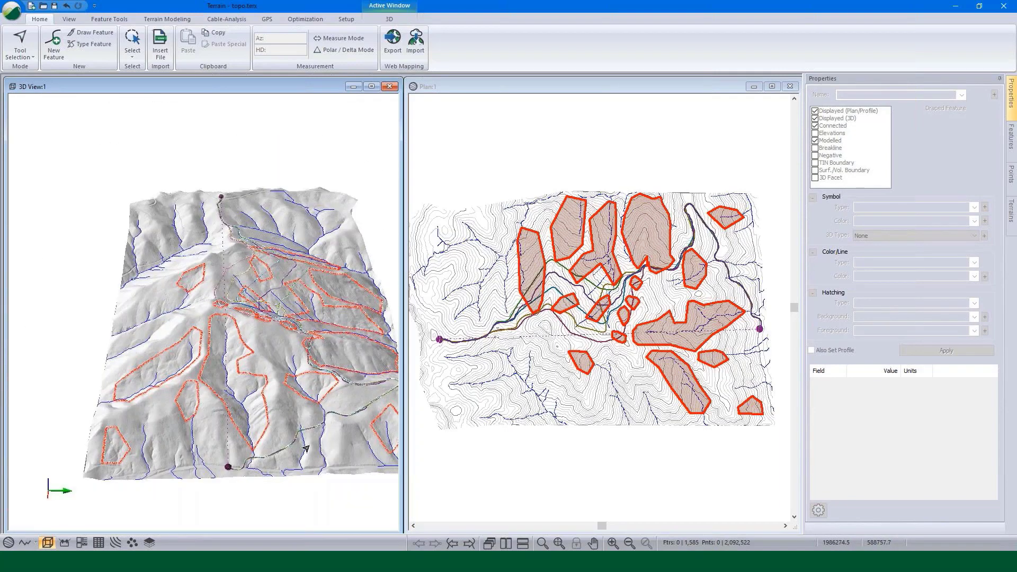
Select the Goal feature and create a new construction zone set of type Polygons.
left_click(228, 467)
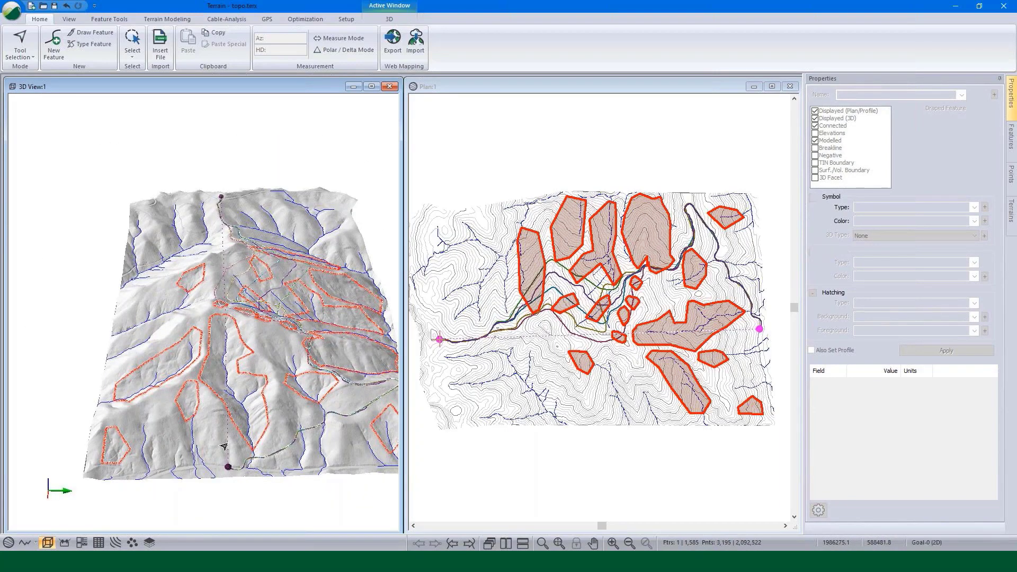
left_click(305, 19)
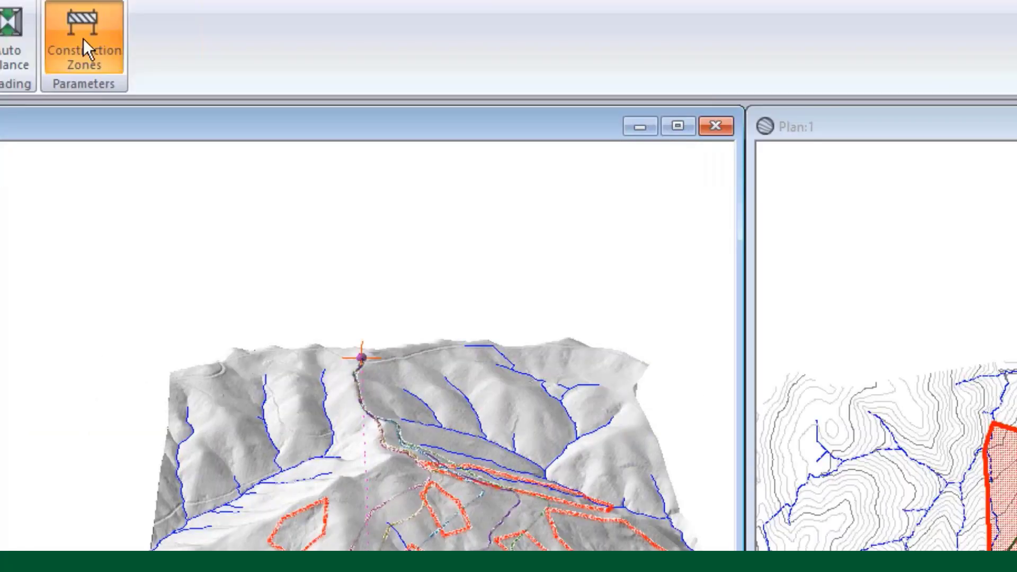
left_click(189, 96)
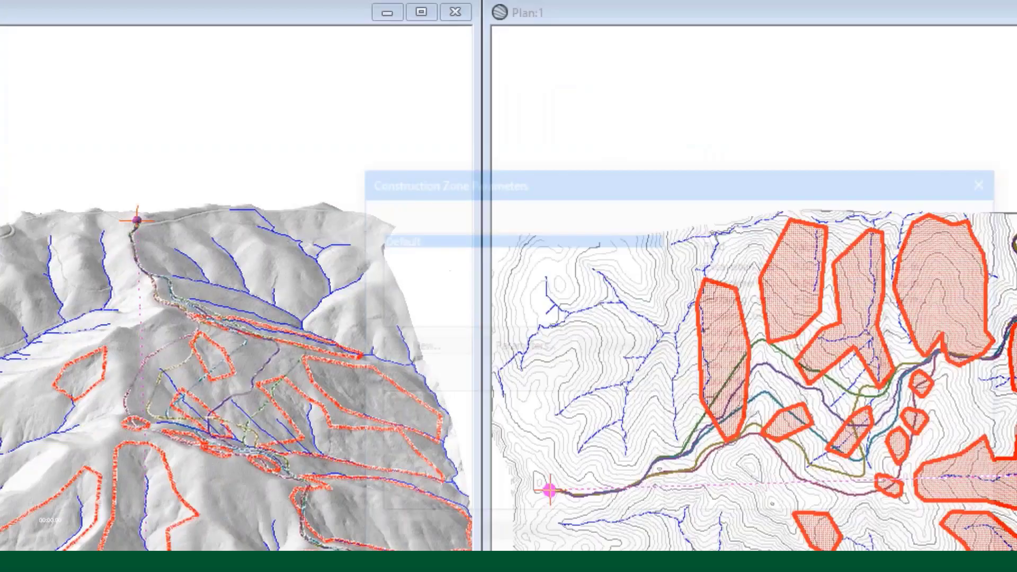
left_click(269, 258)
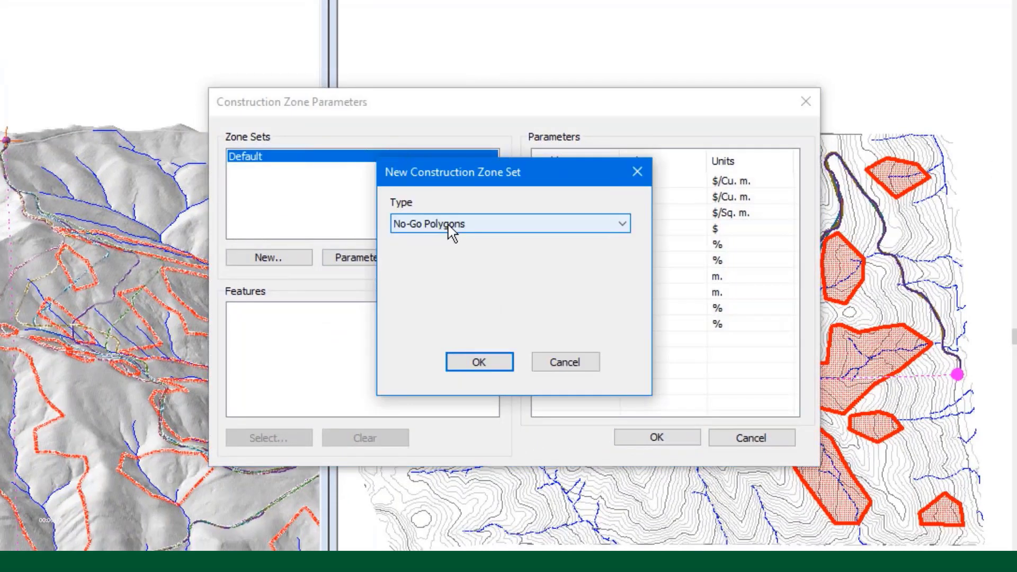
left_click(451, 225)
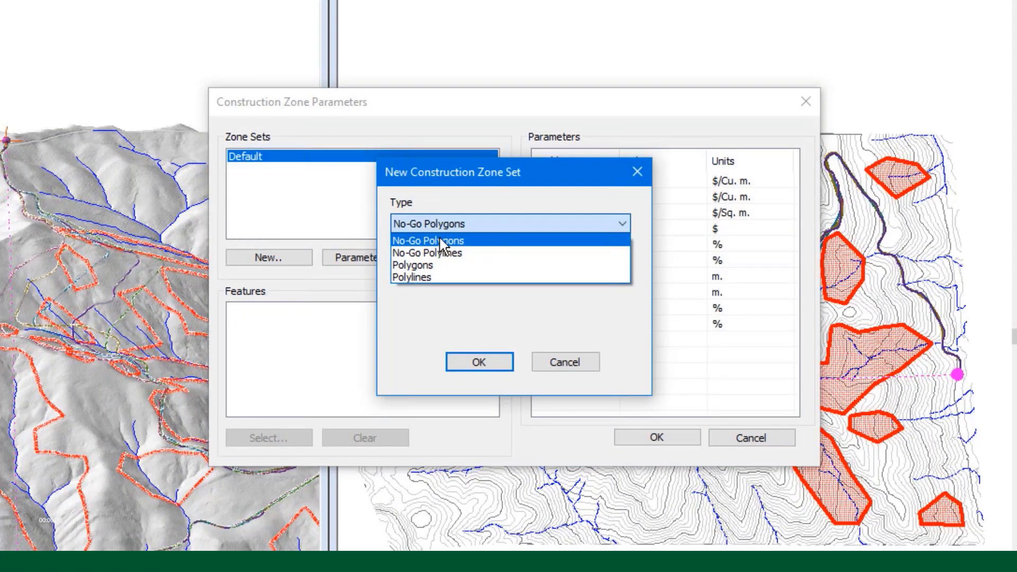
left_click(434, 266)
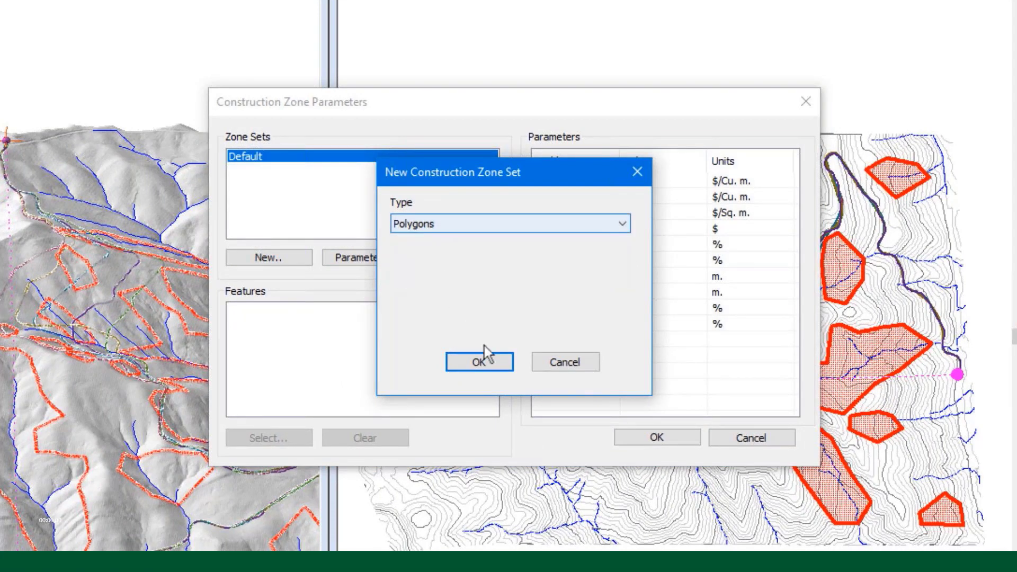
left_click(495, 365)
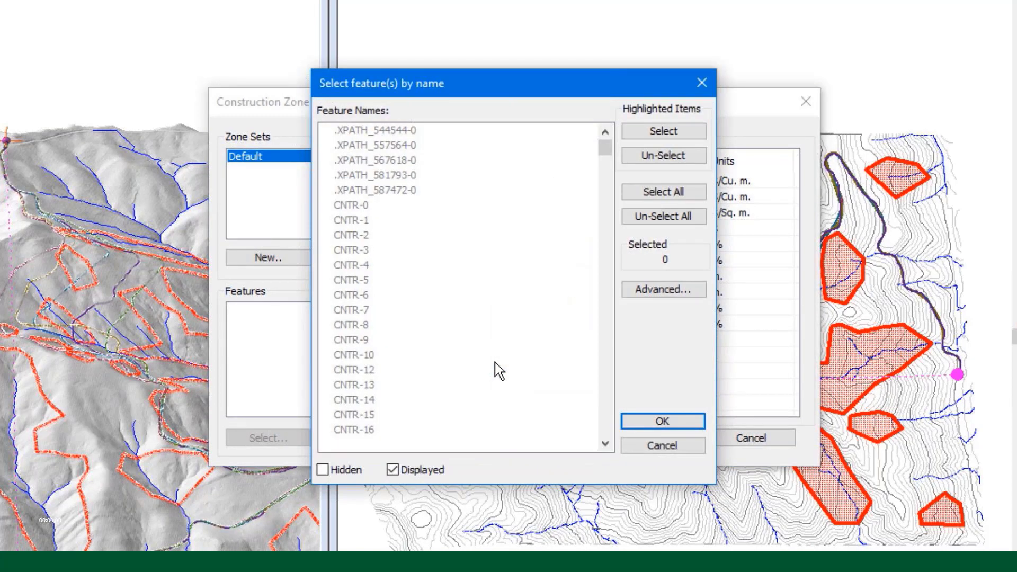
Assign the features Unstable_Zones-0 through Unstable_Zones-16 to the polygon zone set.
left_click(407, 236)
key("u")
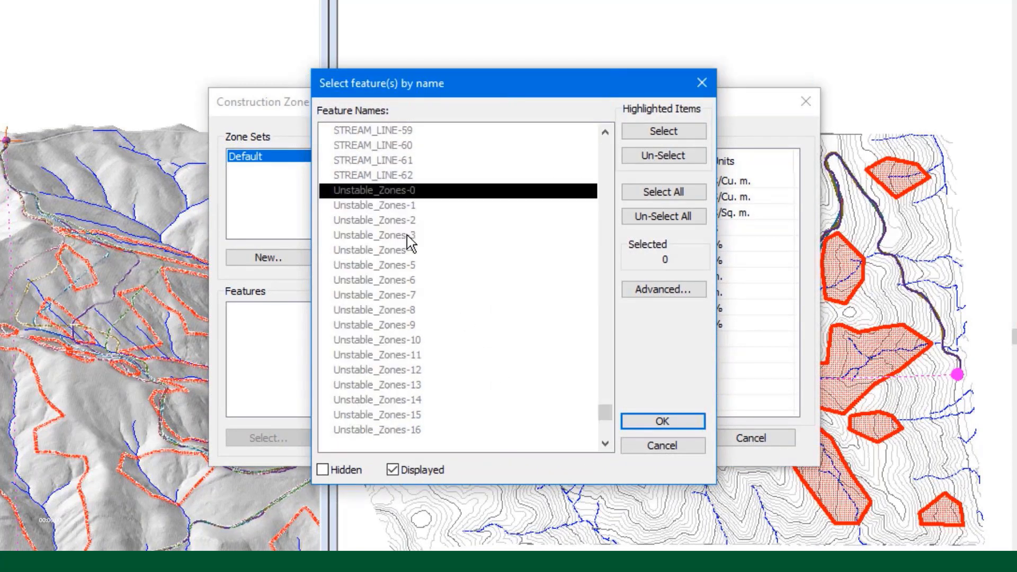
left_click(397, 430, "shift")
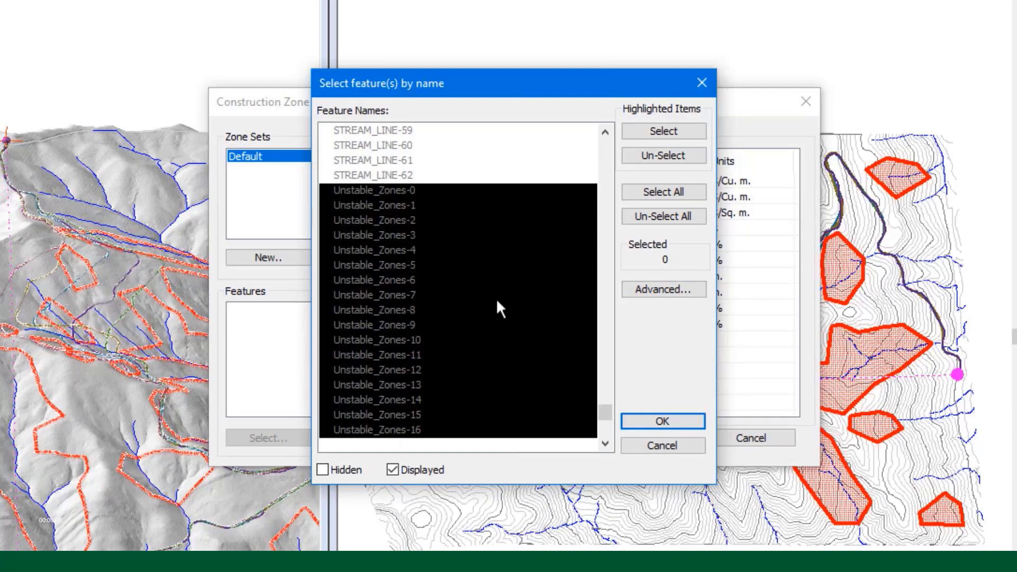
left_click(635, 140)
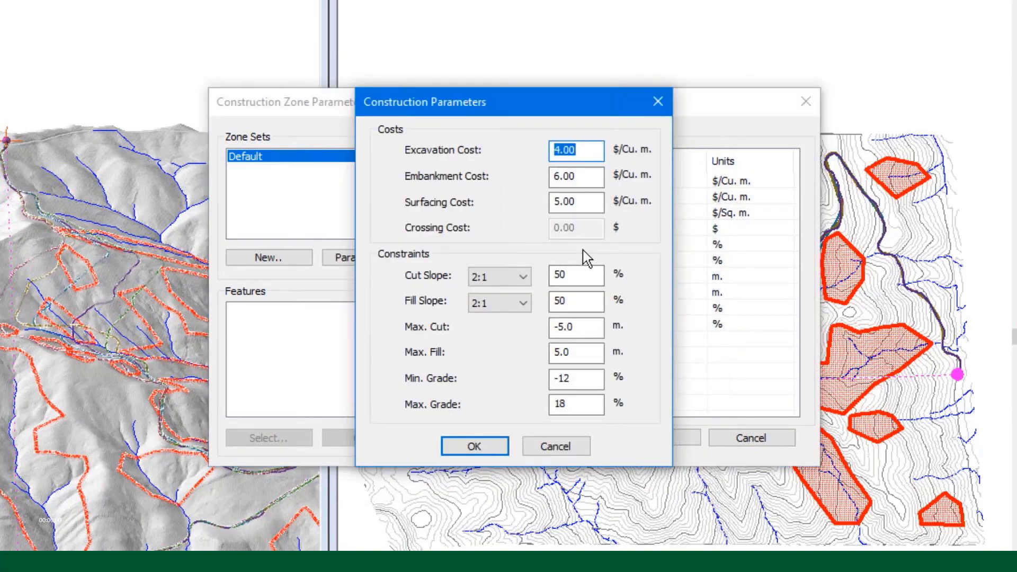
Set the polygon zones' excavation cost and embankment cost to 9999 $/Cu. m. each.
type("9999")
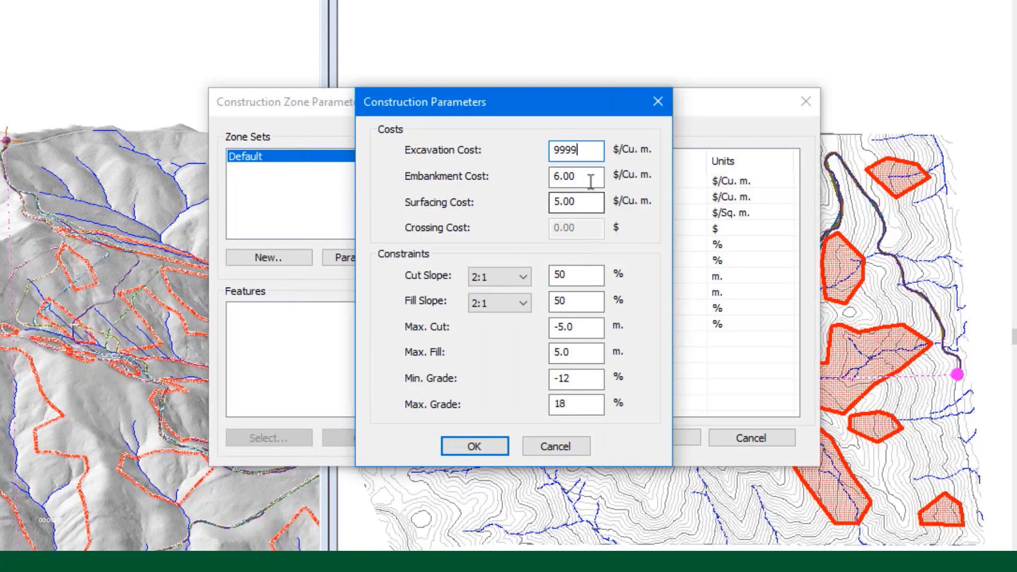
key("Tab")
type("999")
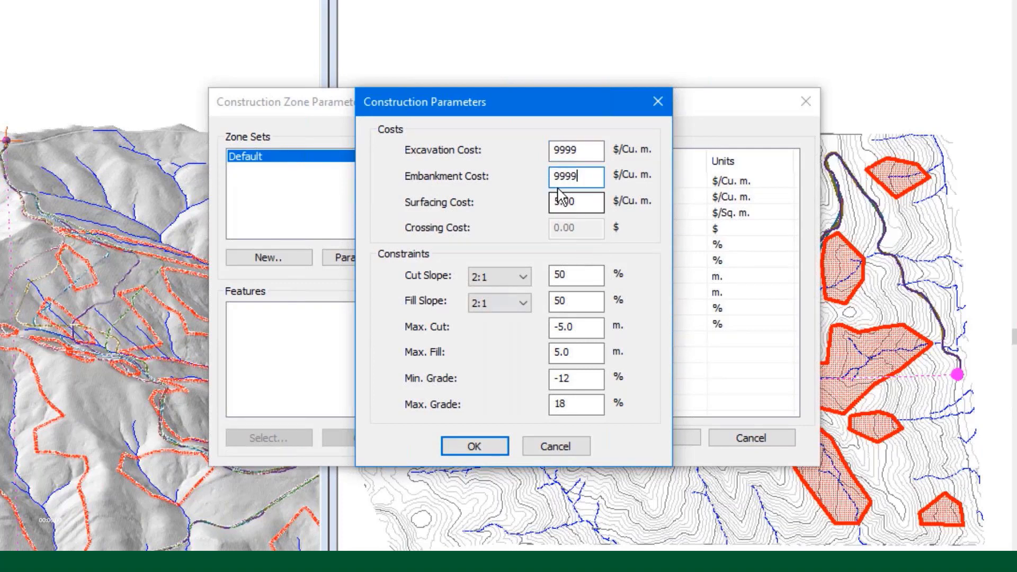
left_click(473, 446)
Create another construction zone set of type Polylines.
left_click(301, 259)
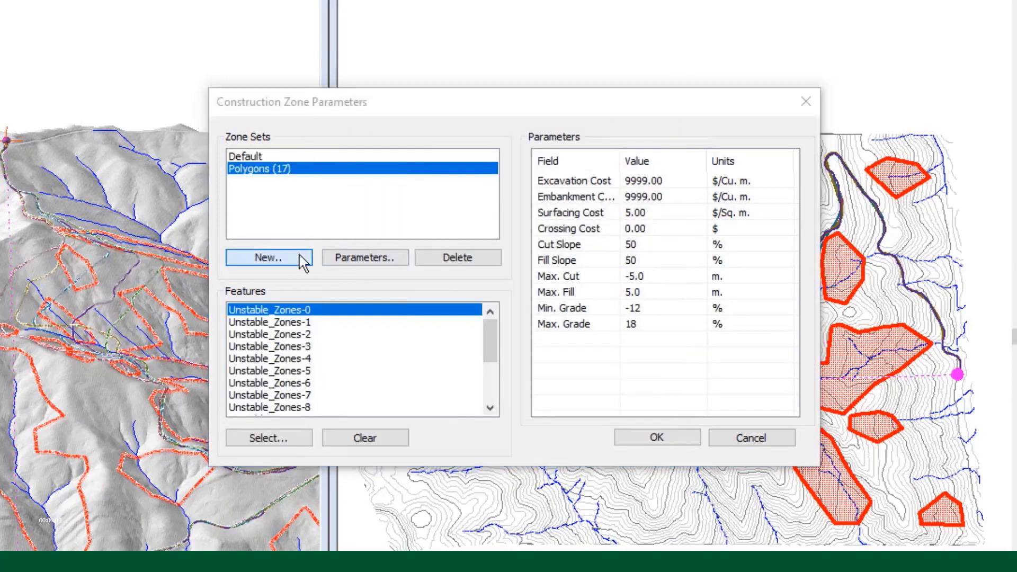
left_click(478, 226)
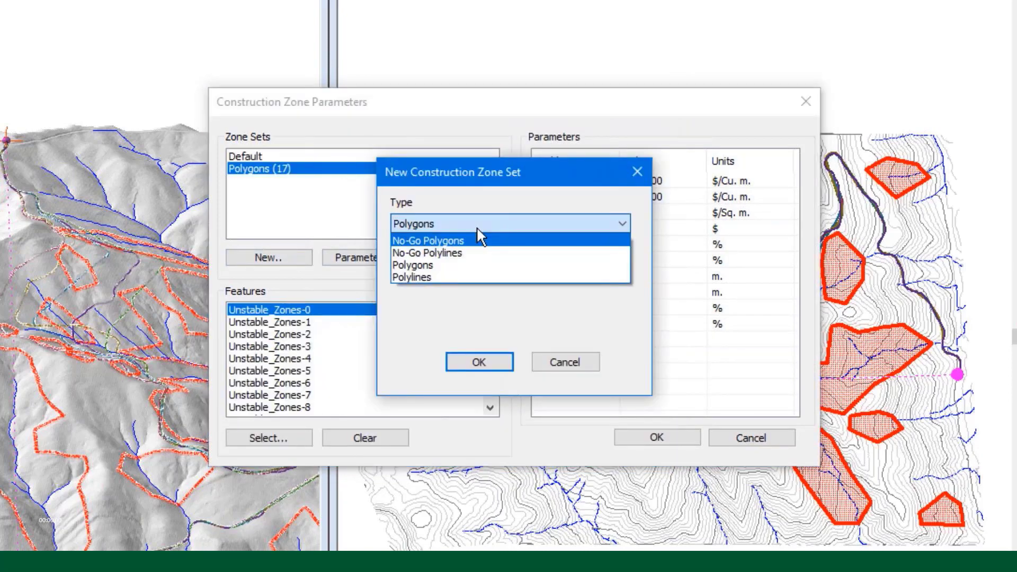
left_click(459, 277)
left_click(482, 366)
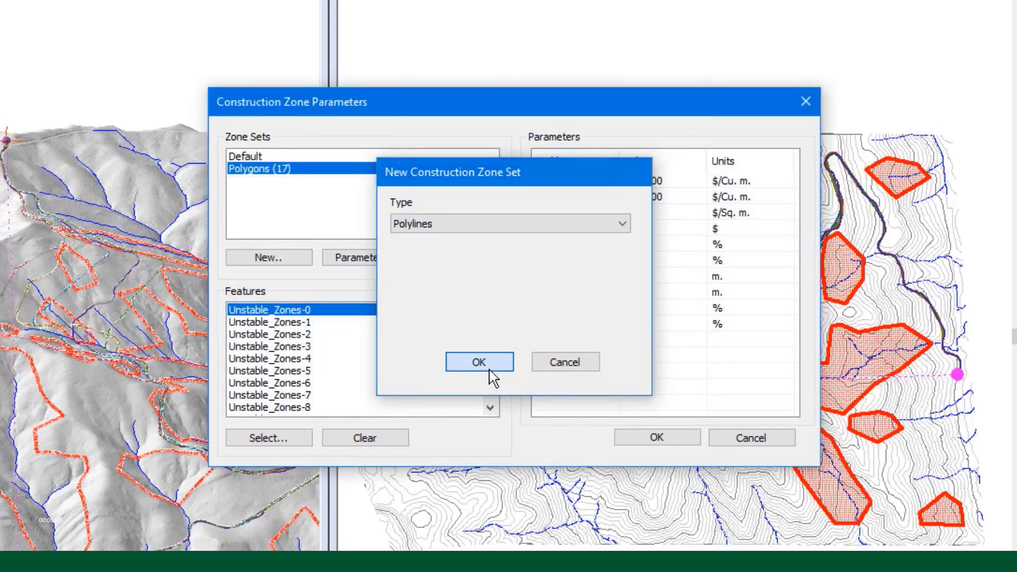
Assign the features STREAM_LINE-0 through STREAM_LINE-62 to the polyline zone set.
key("s")
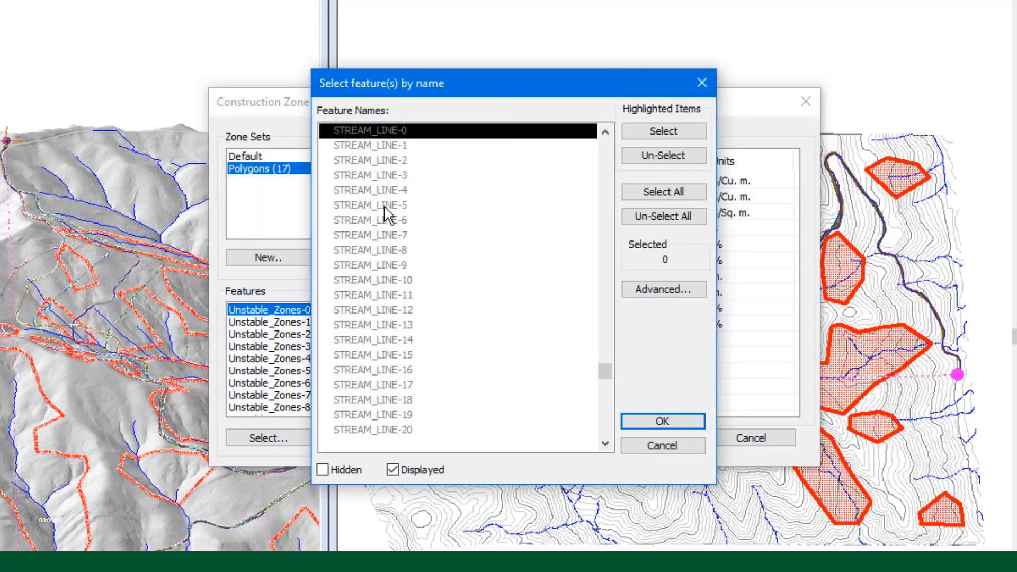
scroll(387, 215, "down", 12)
scroll(387, 214, "down", 7)
left_click(381, 205, "shift")
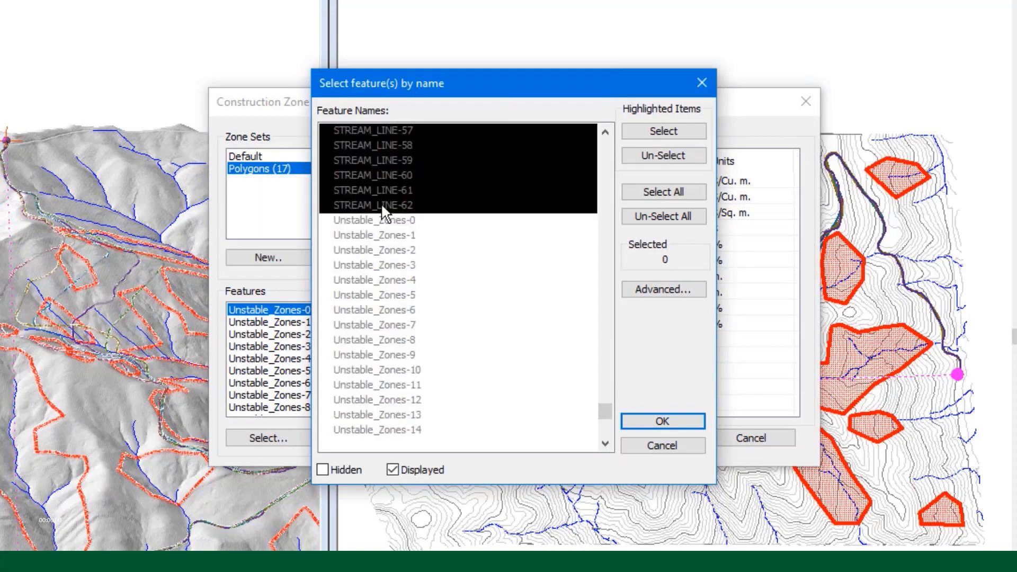
left_click(664, 132)
left_click(663, 422)
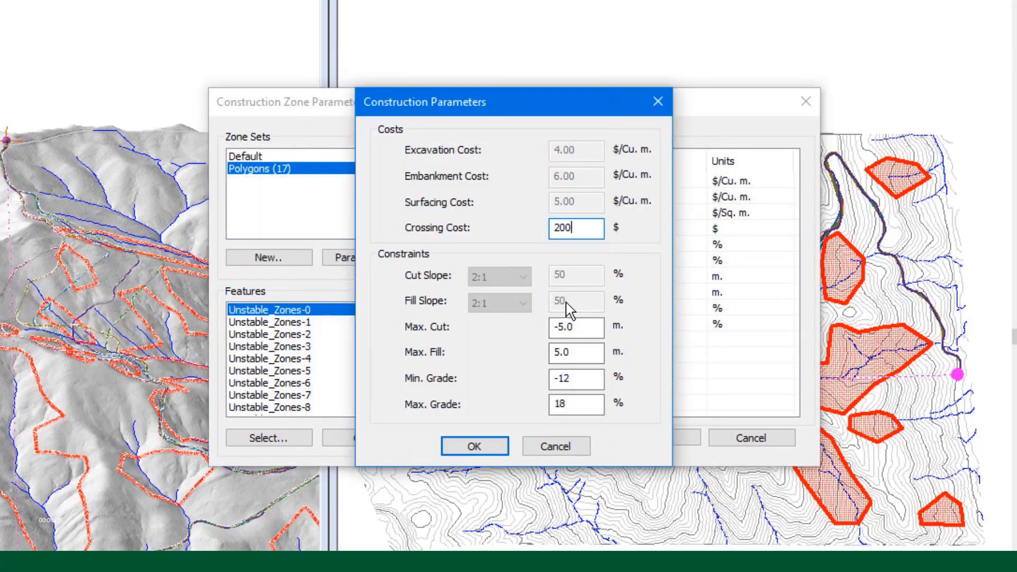
Set the polyline zones' crossing cost to 2000 $ and accept the construction zone parameters.
left_click(496, 446)
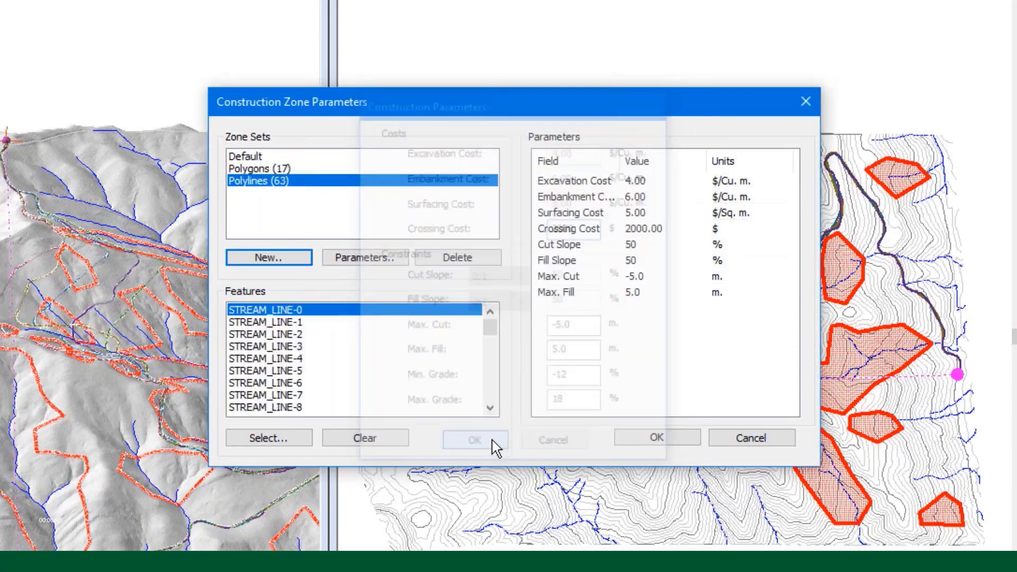
left_click(684, 441)
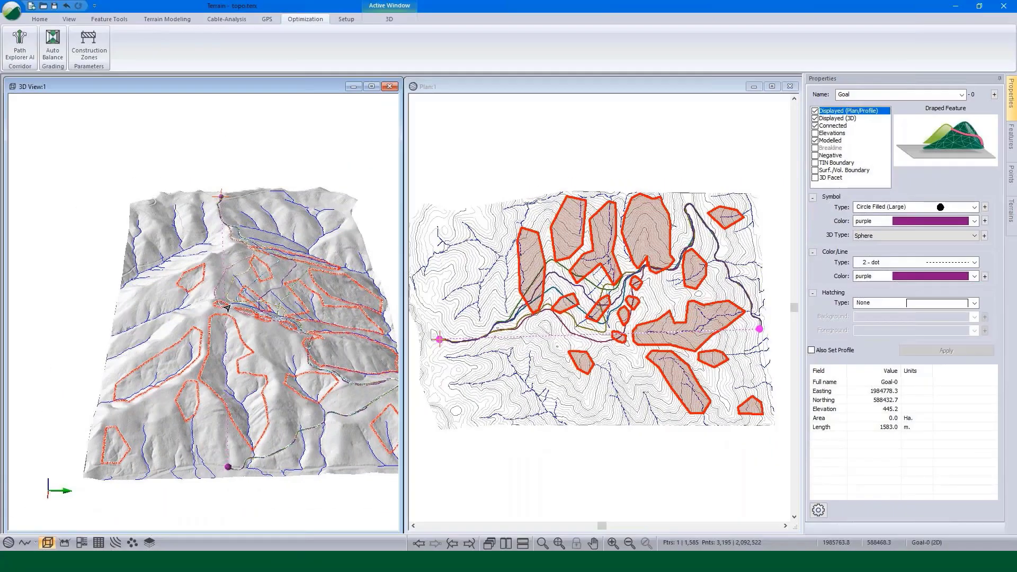
Rerun Path Explorer for Goal-0 with 5 paths, replacing existing features, and accept the current solutions once five paths are found.
scroll(227, 308, "up", 5)
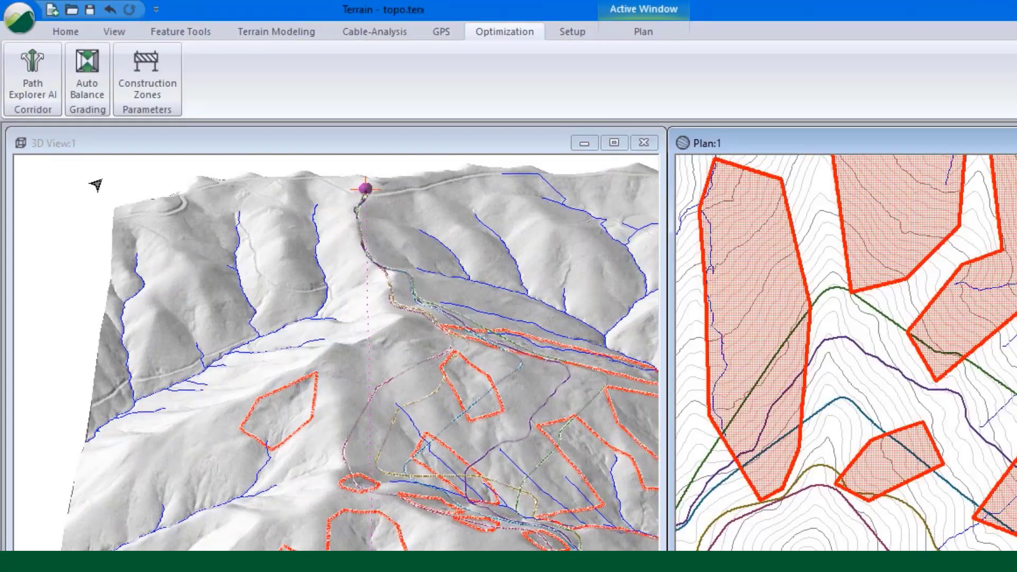
left_click(25, 59)
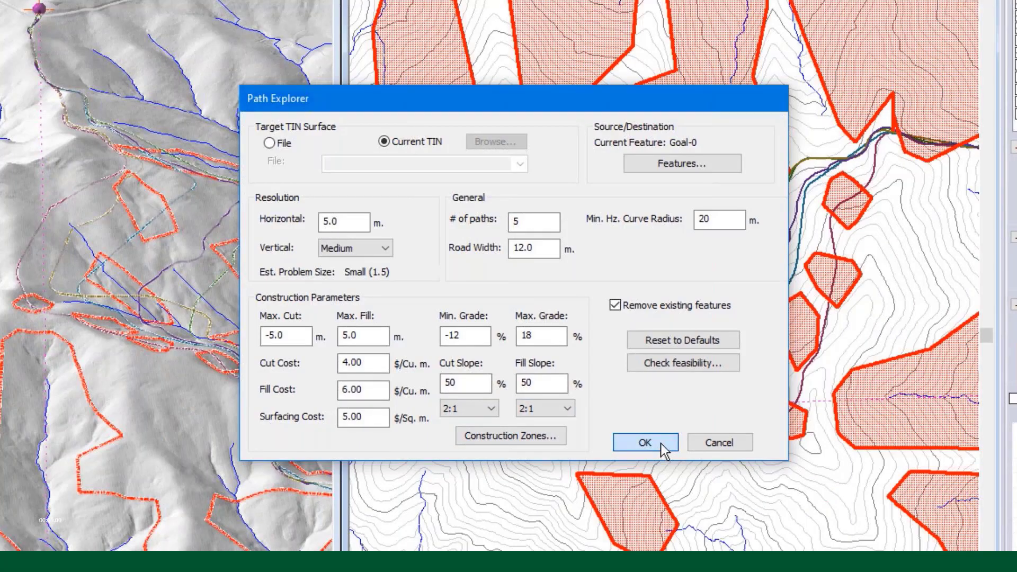
left_click(661, 445)
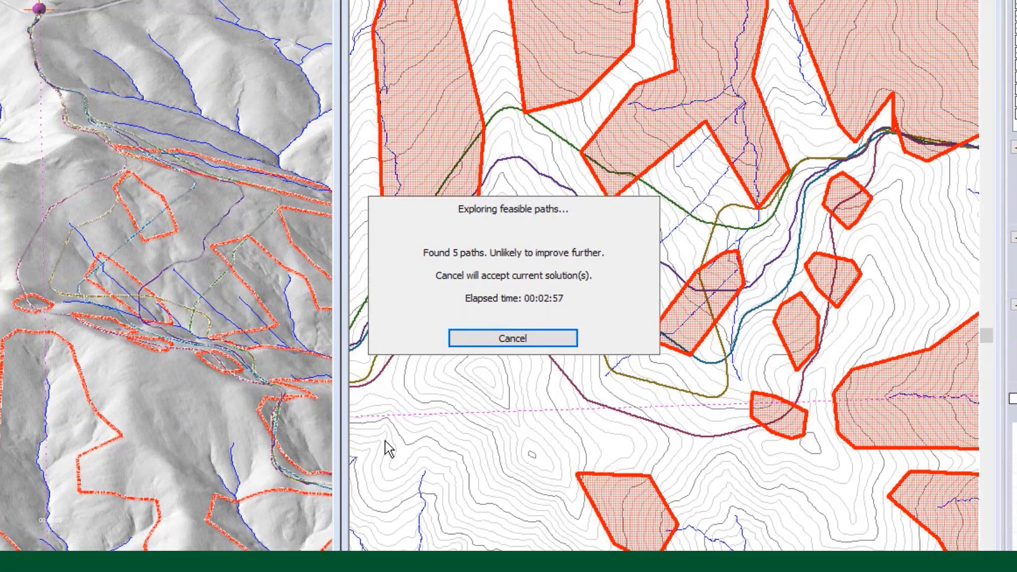
left_click(542, 342)
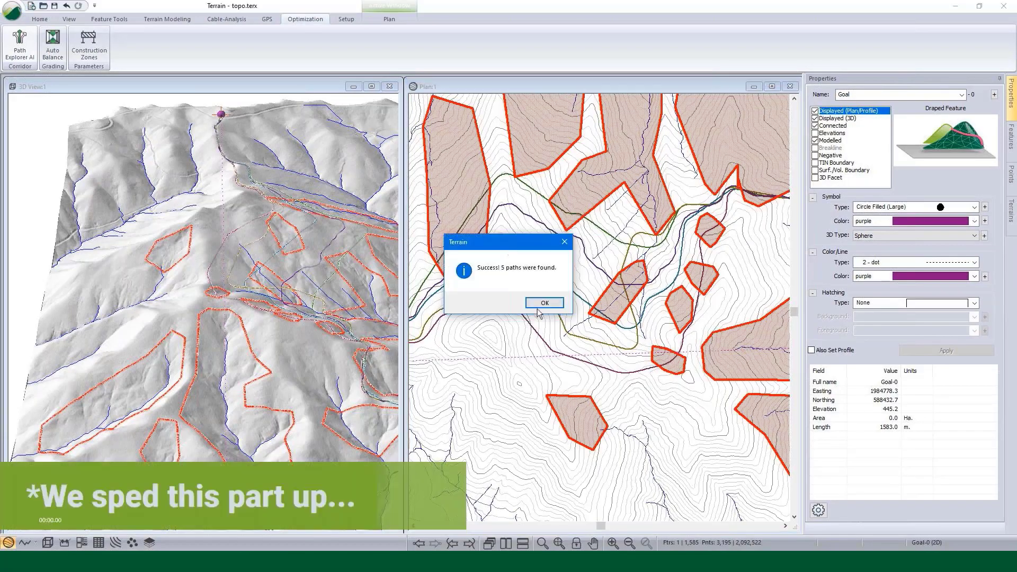
left_click(542, 303)
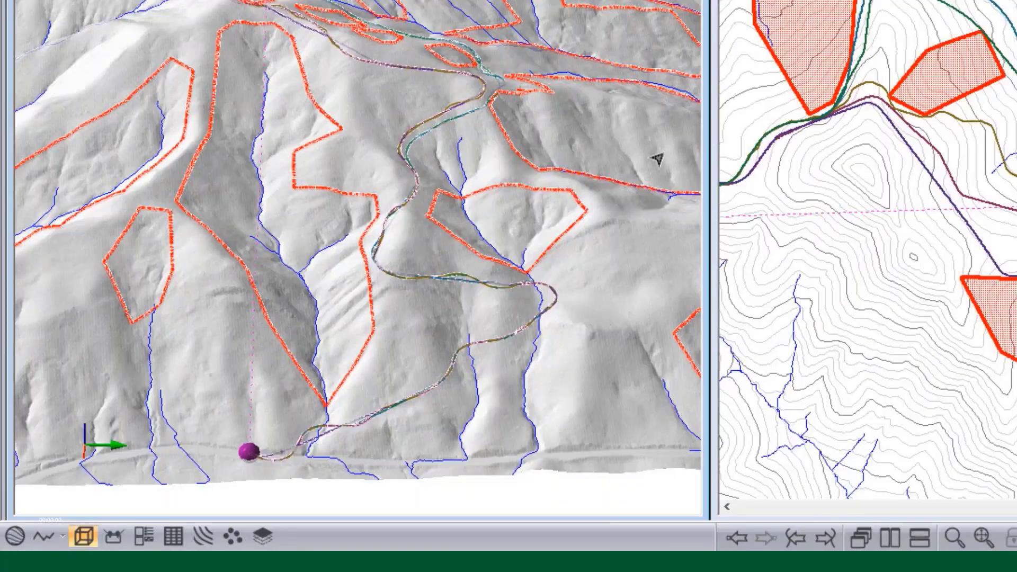
Examine in the 3D view how the new paths run relative to the unstable zones and streams.
middle_click_drag(495, 79, 481, 177)
left_click_drag(481, 176, 447, 148)
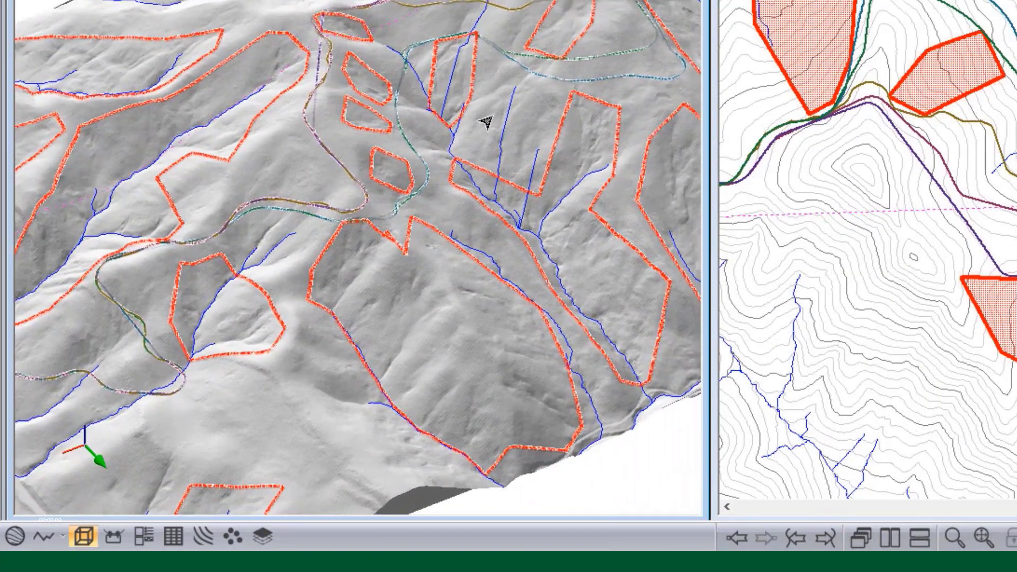
middle_click_drag(486, 122, 453, 170)
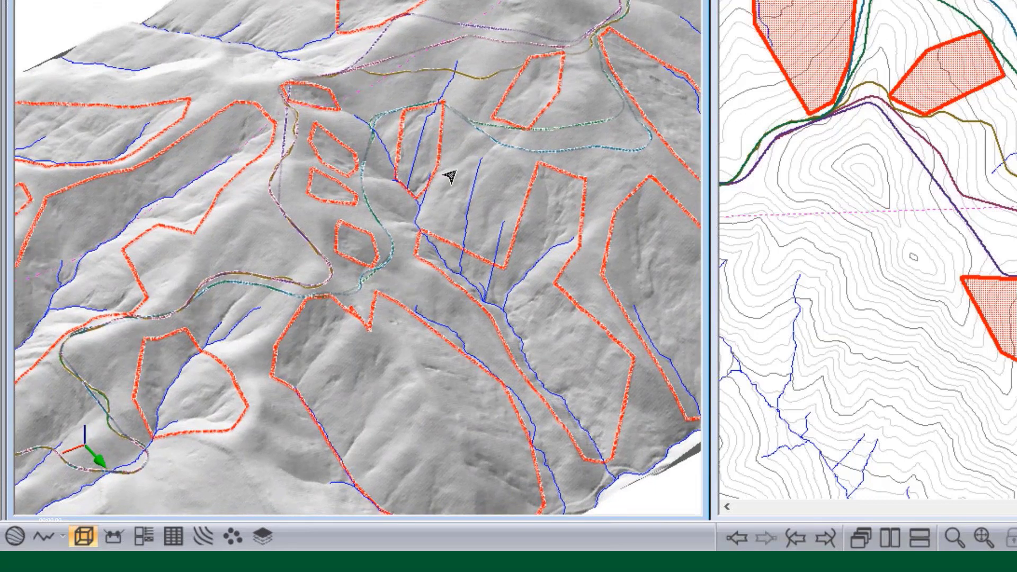
scroll(450, 176, "up", 8)
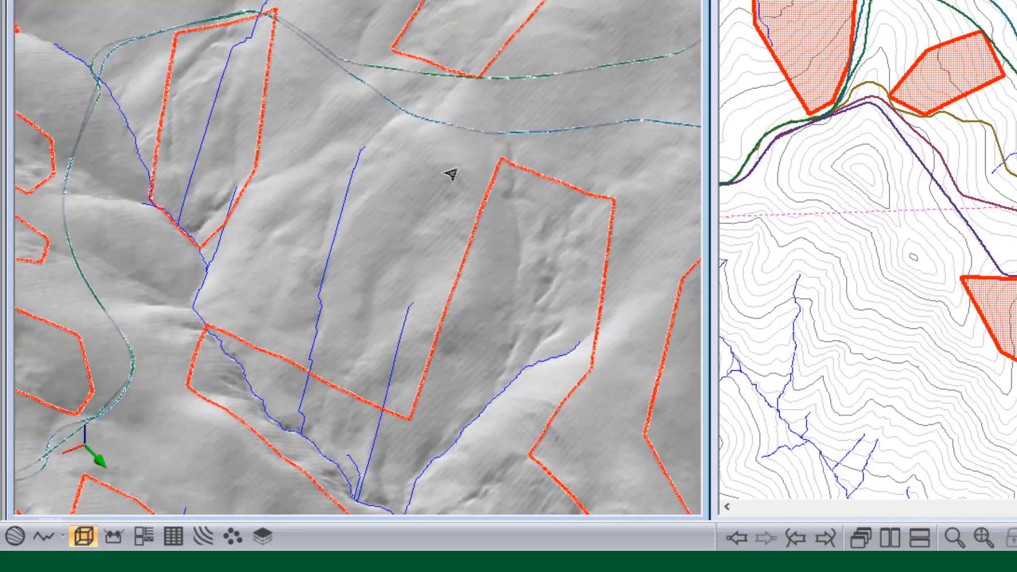
middle_click_drag(451, 174, 469, 154)
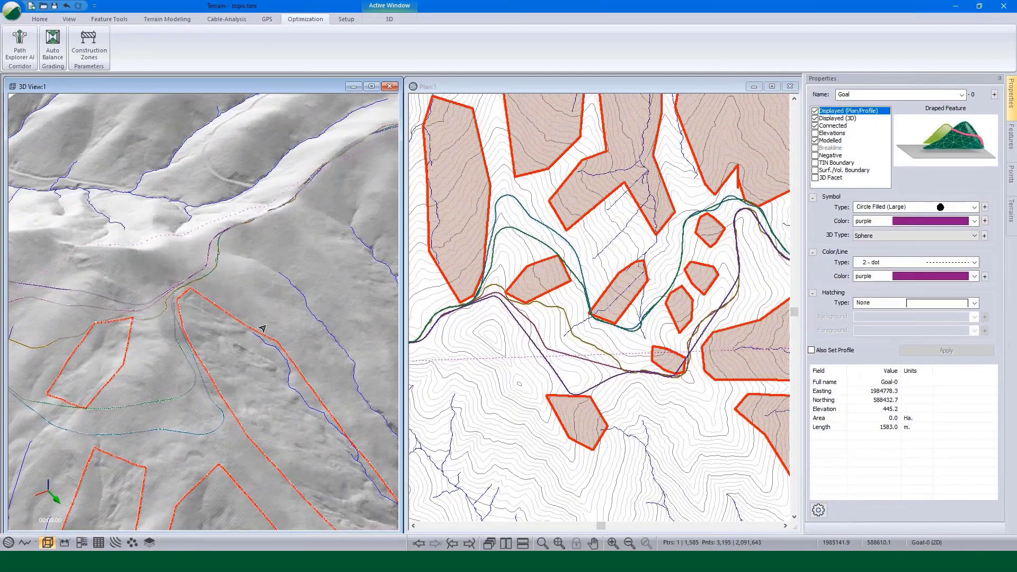
middle_click_drag(262, 328, 252, 258)
Add the explored path feature .XPATH_616410-0 to the selection by name.
right_click(237, 238)
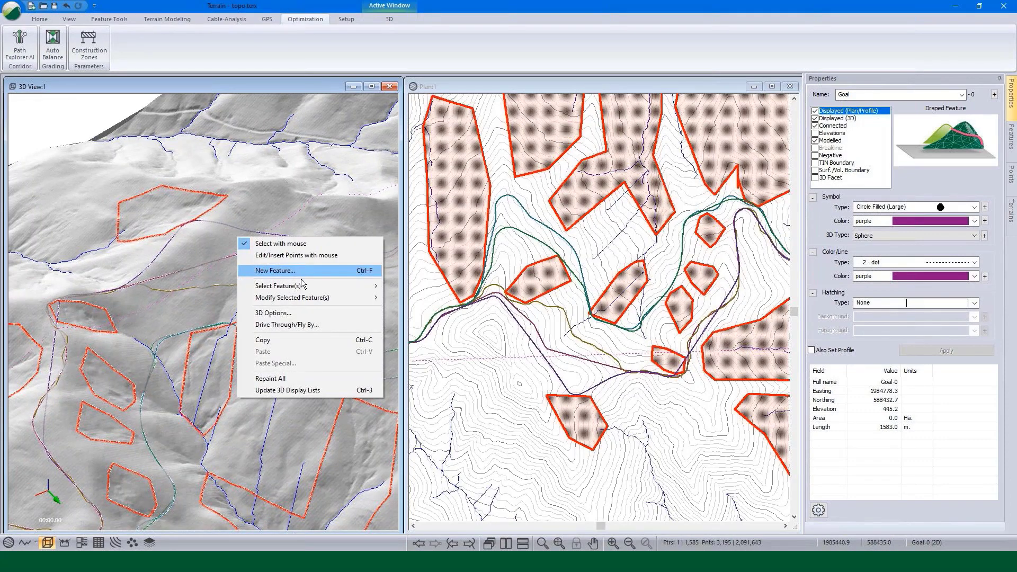
mouse_move(302, 286)
left_click(427, 310)
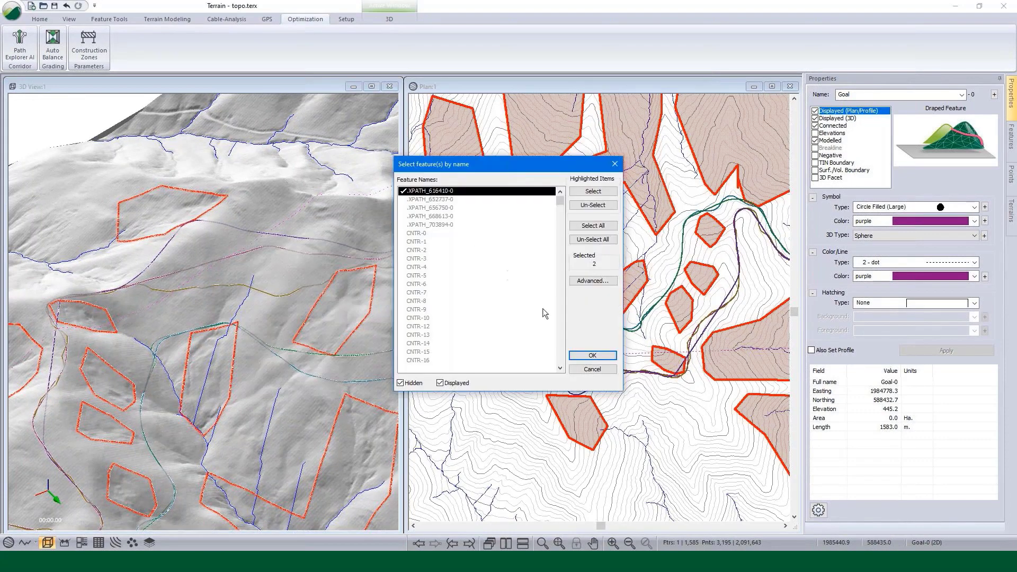
left_click(587, 356)
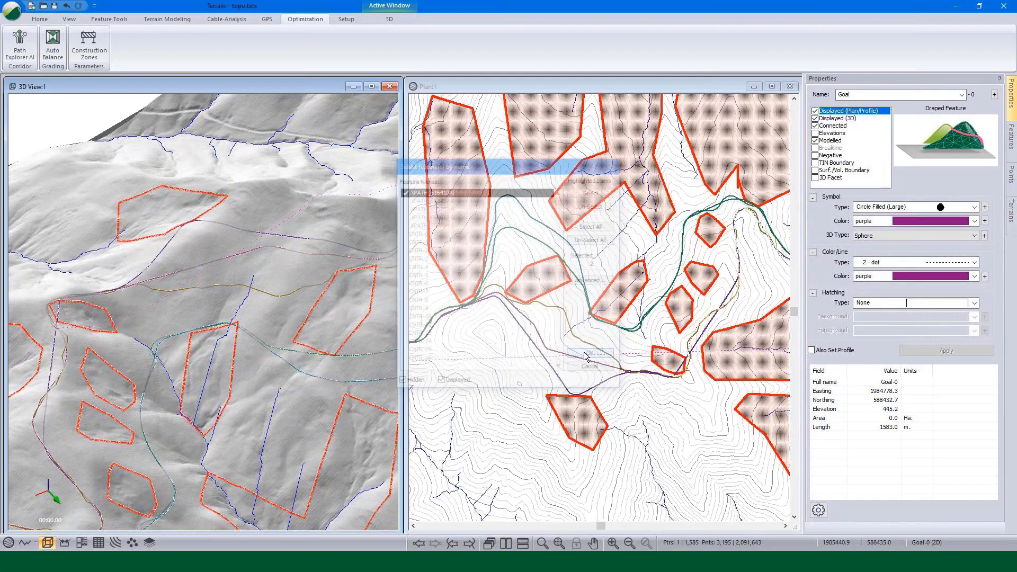
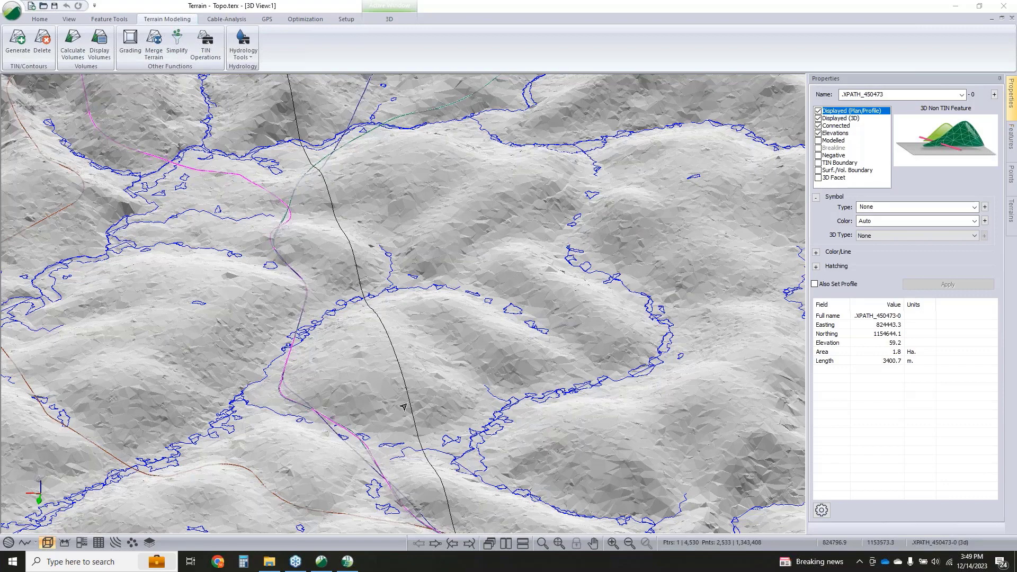
Inspect the explored paths and stream network across the Topo.terx terrain in the 3D view.
scroll(404, 407, "down", 1)
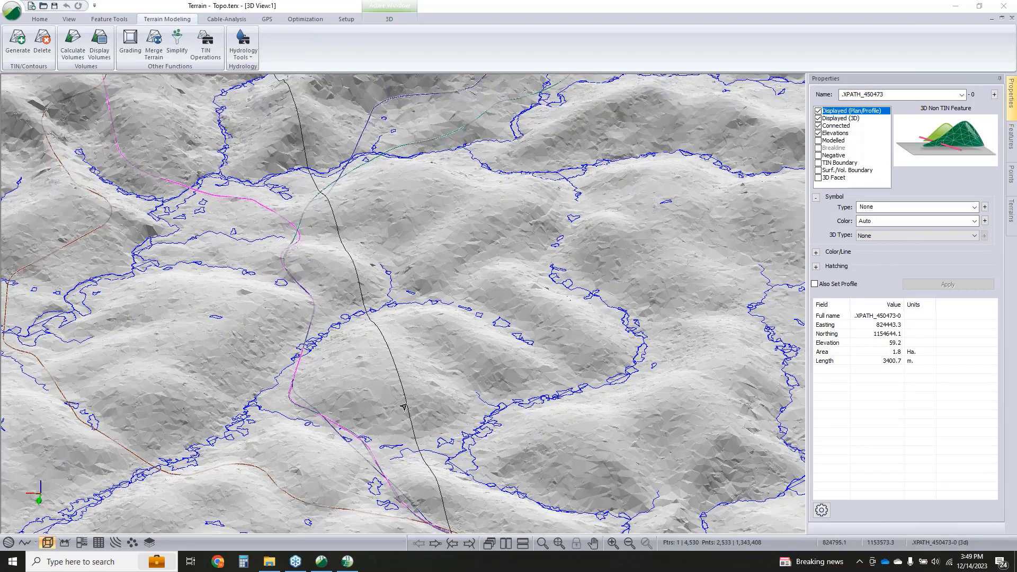
scroll(404, 407, "down", 1)
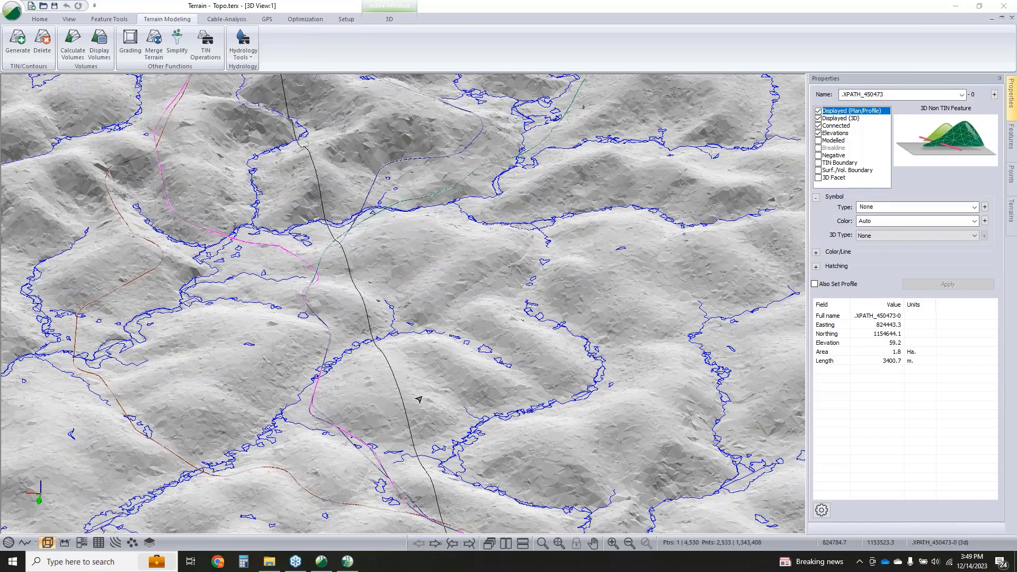
scroll(419, 399, "up", 1)
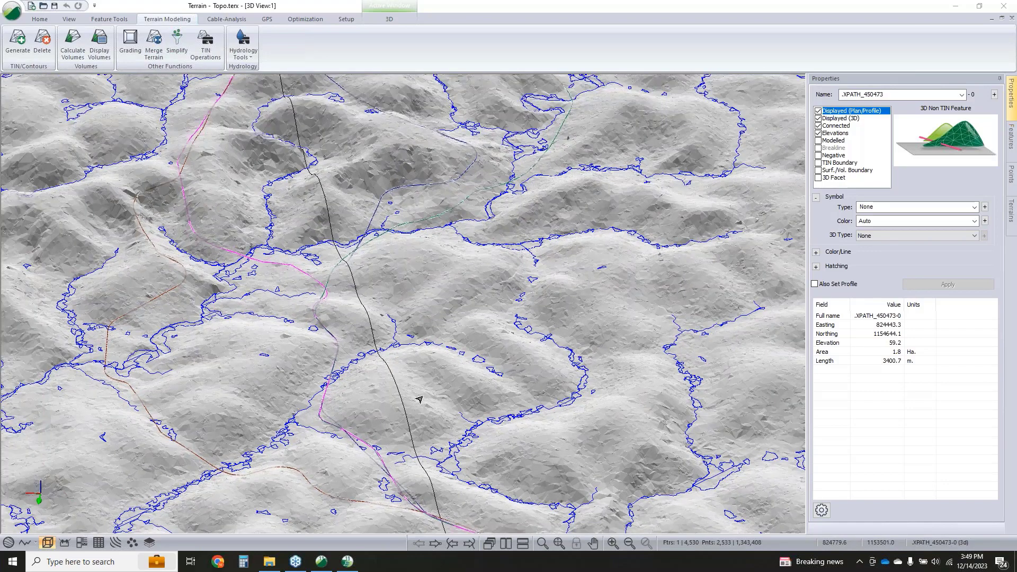
scroll(470, 364, "down", 3)
middle_click_drag(434, 375, 448, 329)
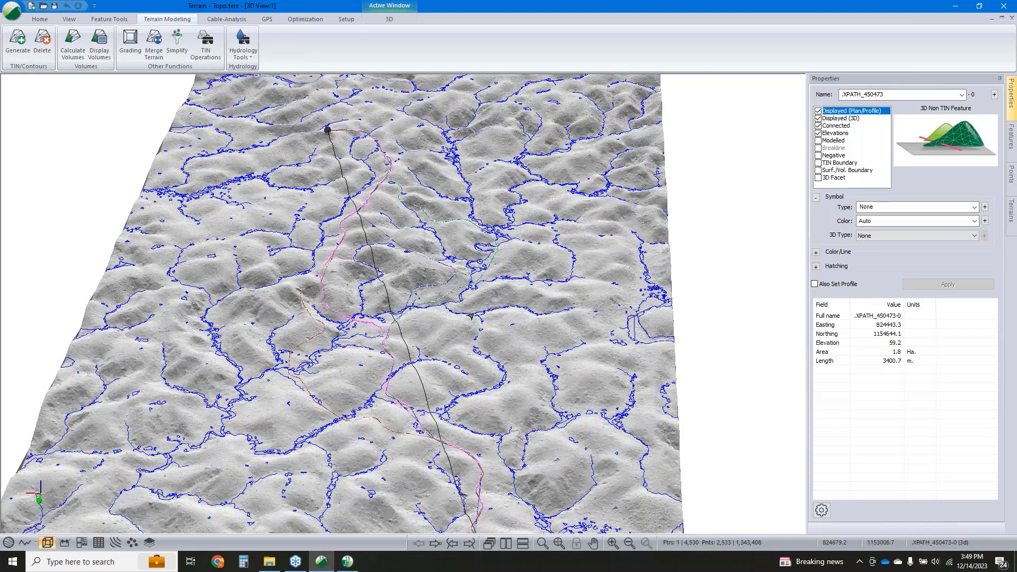
scroll(471, 317, "up", 1)
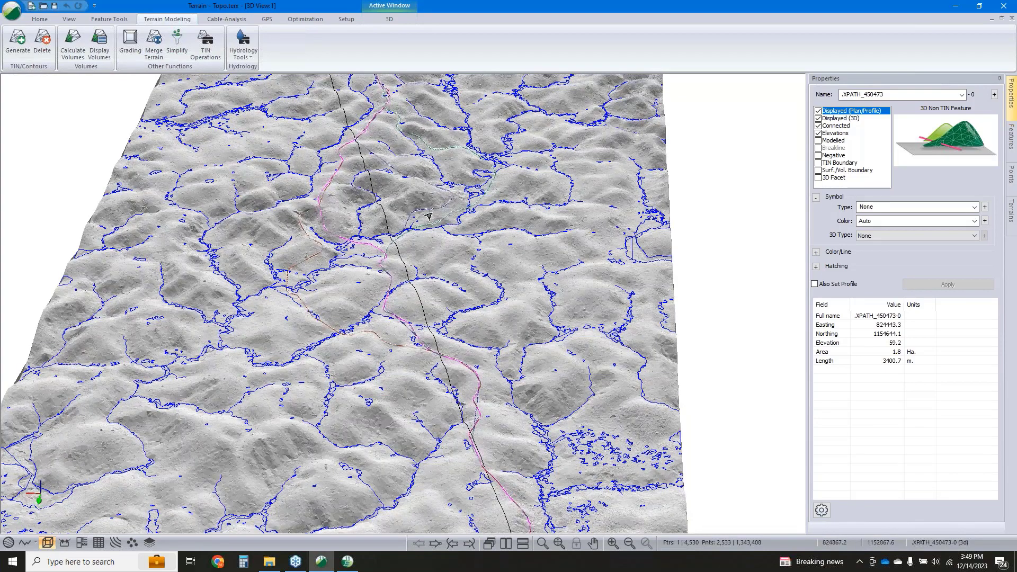
middle_click_drag(462, 242, 460, 272)
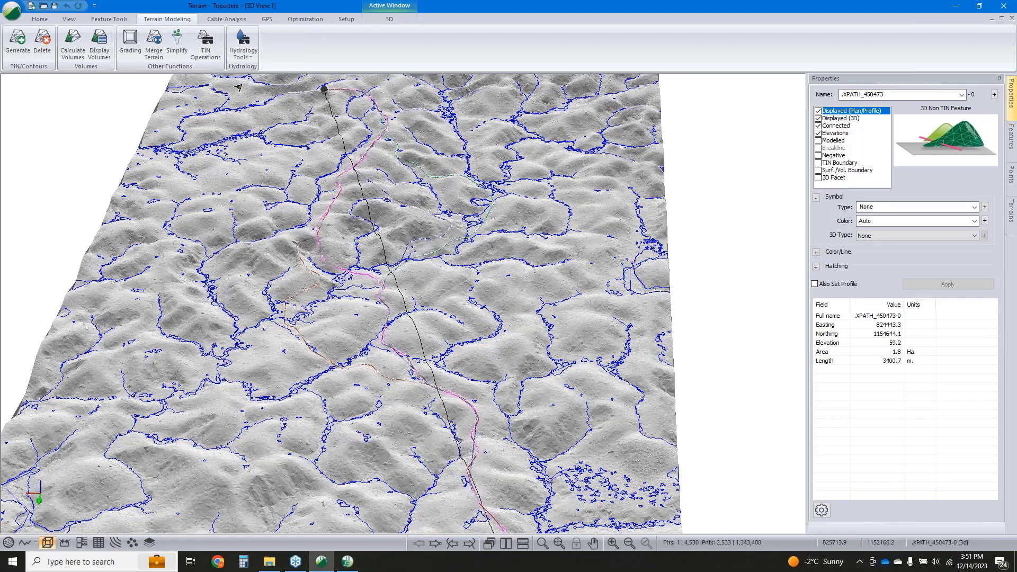
Delineate watershed features from the current TIN with a cell size of 1.0 and a depression fill depth of 5.0 m.
left_click(244, 49)
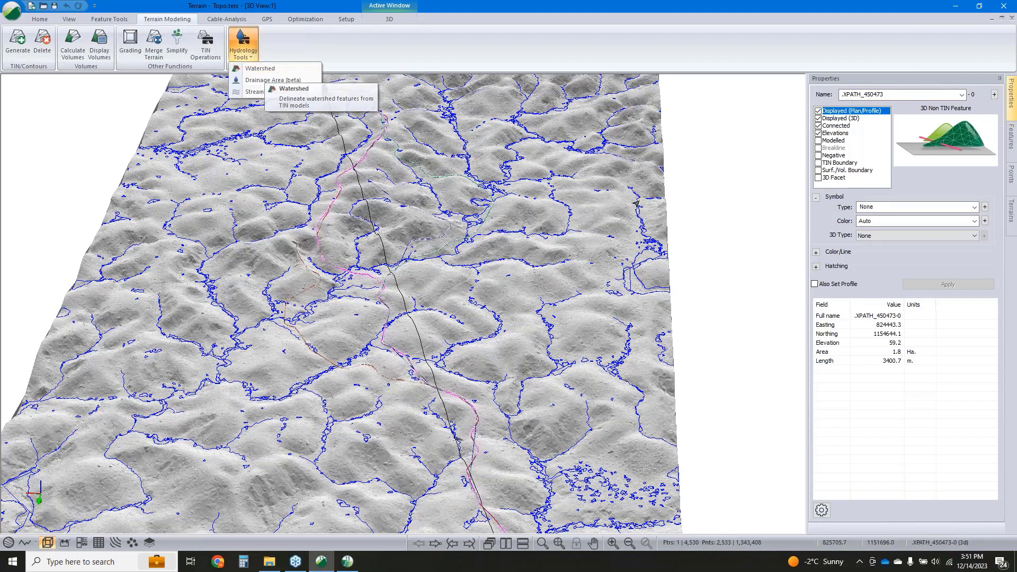
left_click(687, 248)
scroll(611, 318, "down", 1)
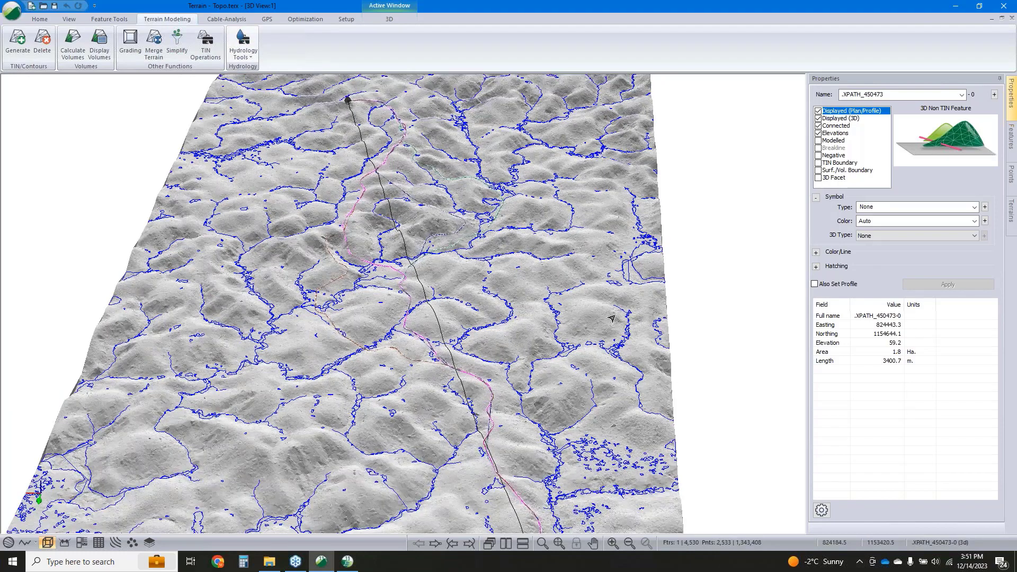
scroll(611, 319, "down", 1)
scroll(609, 289, "down", 1)
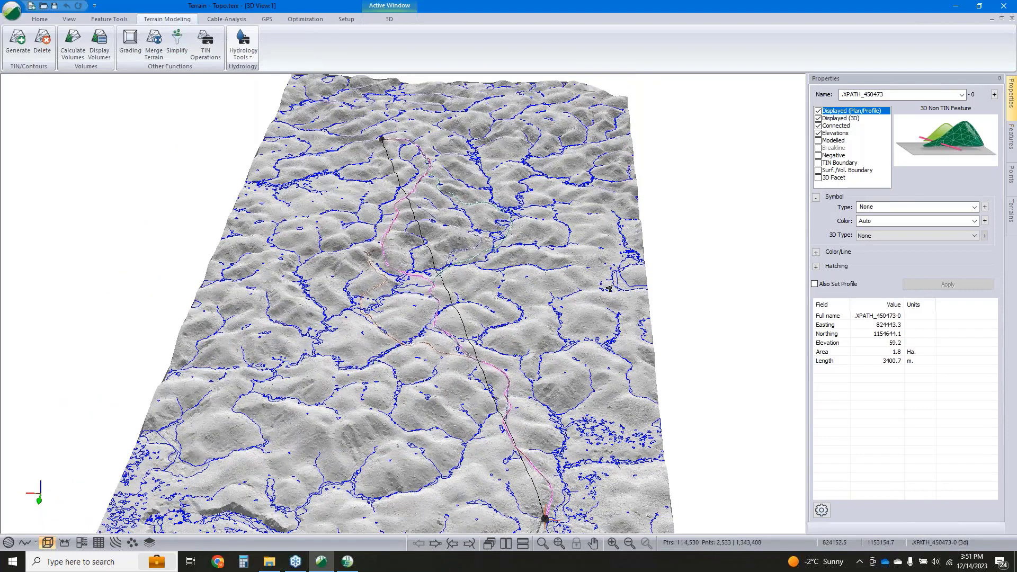
scroll(609, 289, "down", 2)
left_click(254, 54)
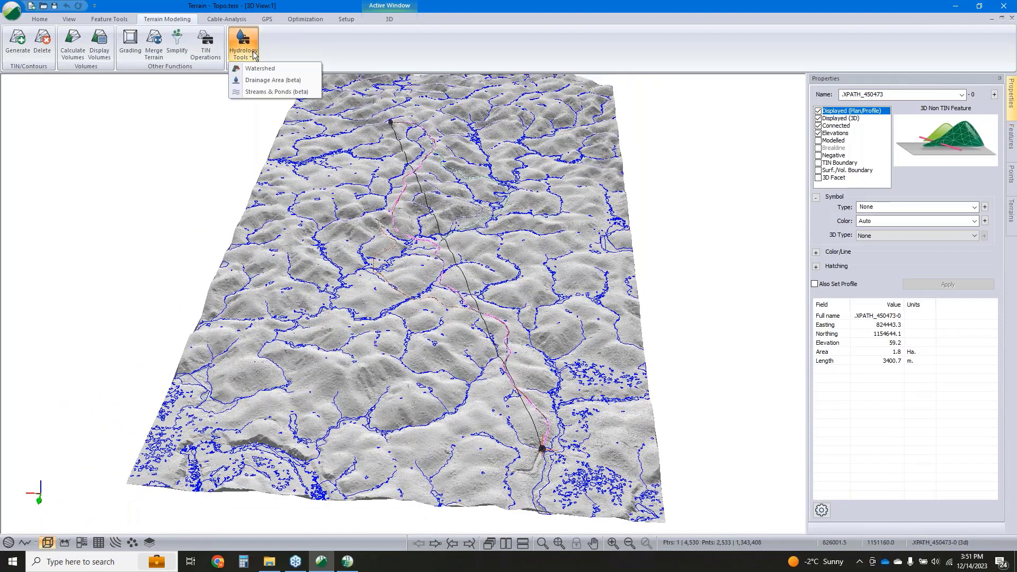
left_click(249, 69)
left_click(449, 271)
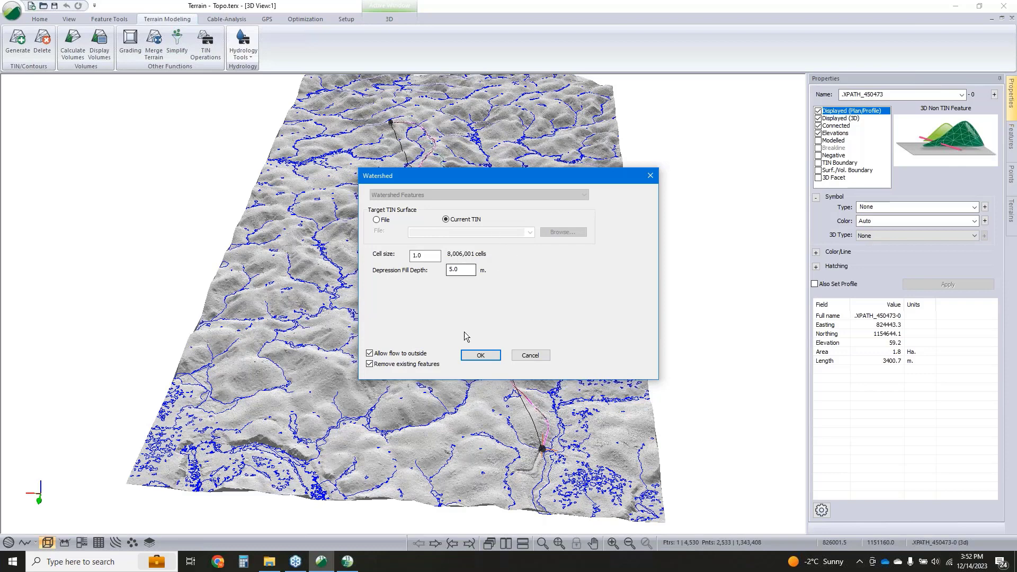
left_click(481, 356)
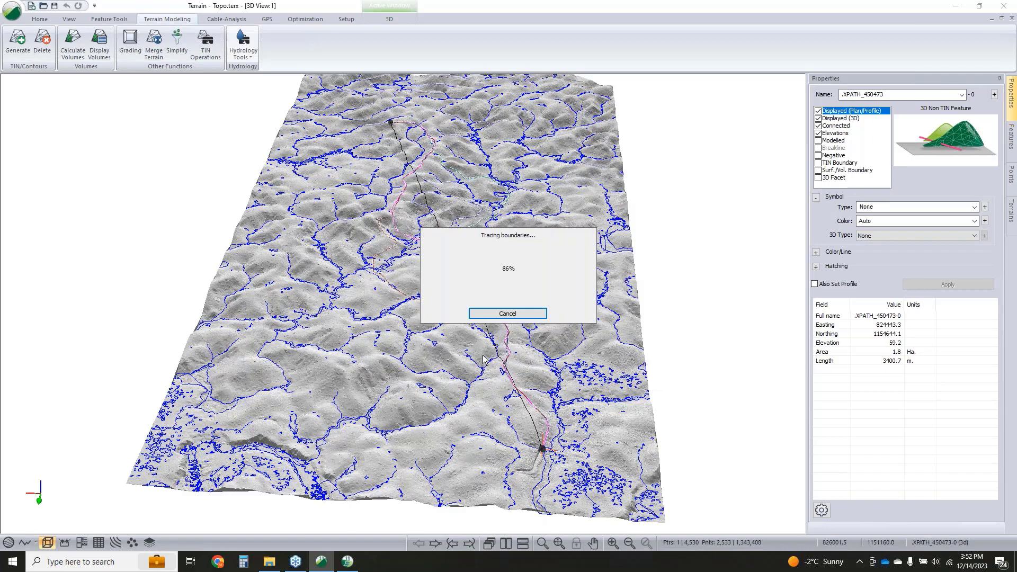
Display the generated catchment areas and streams in the plan view for closer inspection.
left_click(9, 547)
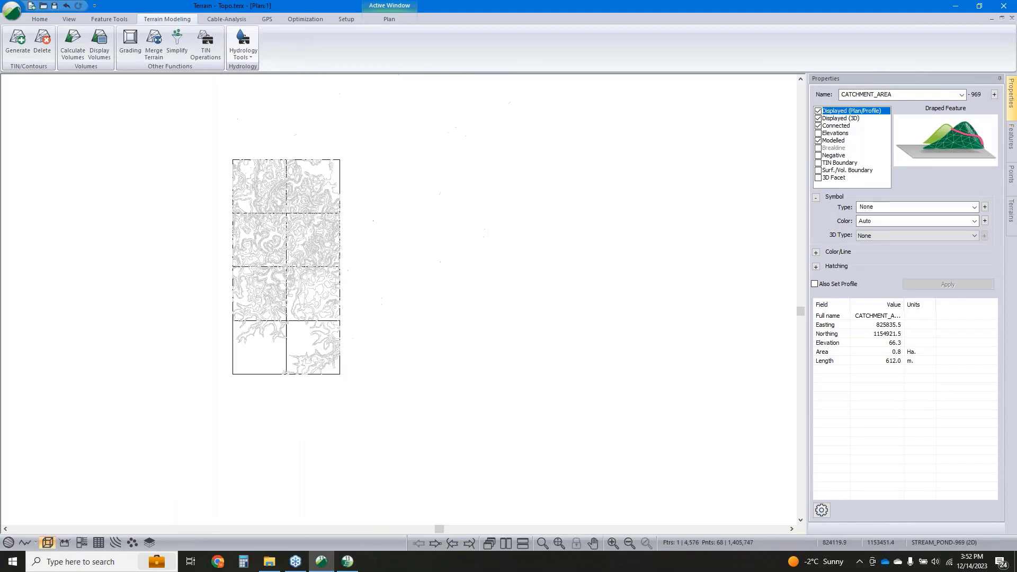
scroll(244, 247, "up", 3)
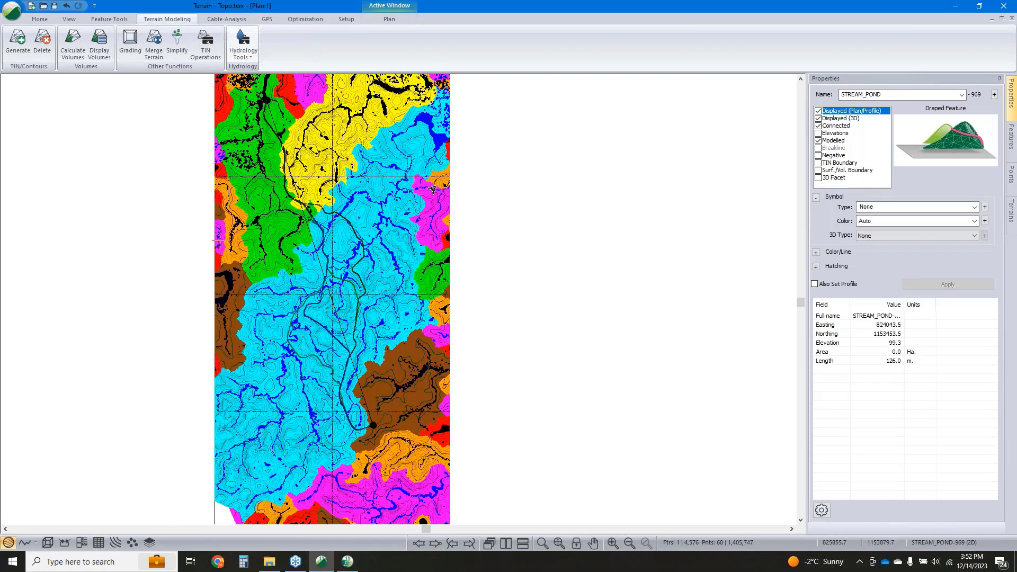
Select the stream line STREAM_LINE-42 inside the yellow catchment area in the plan view.
middle_click_drag(265, 131, 268, 175)
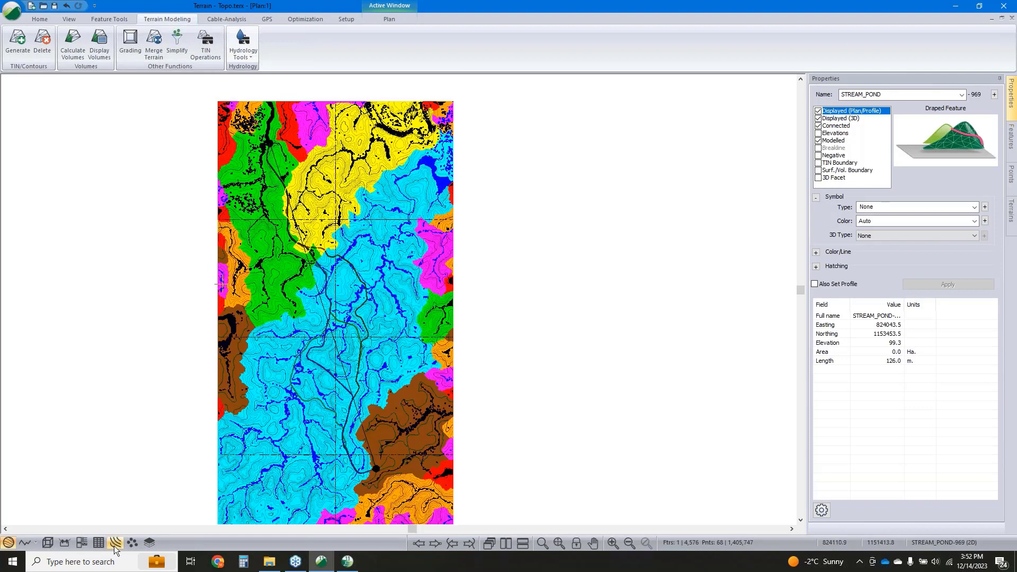
left_click(221, 92)
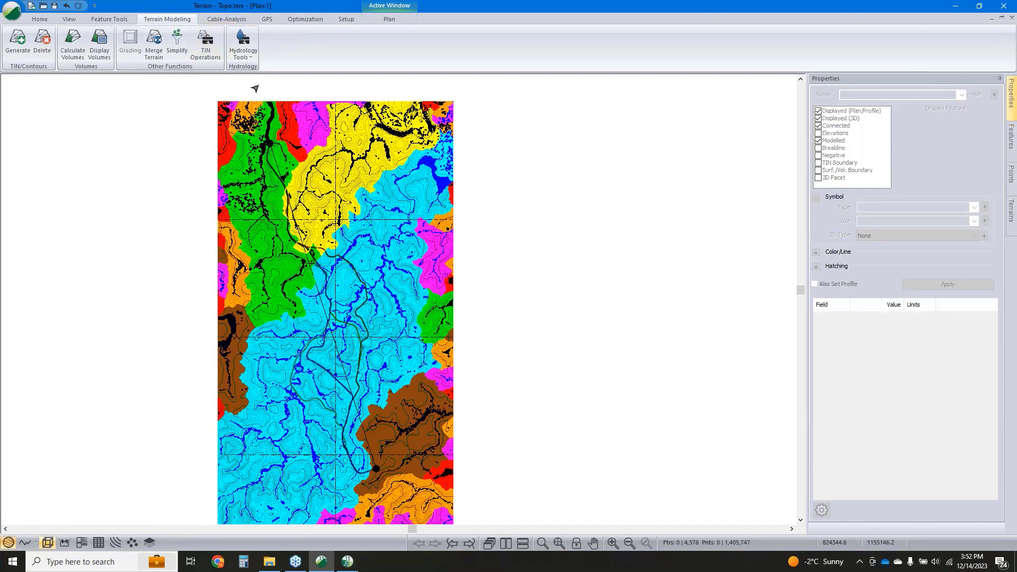
left_click(244, 51)
left_click(545, 152)
scroll(320, 215, "up", 3)
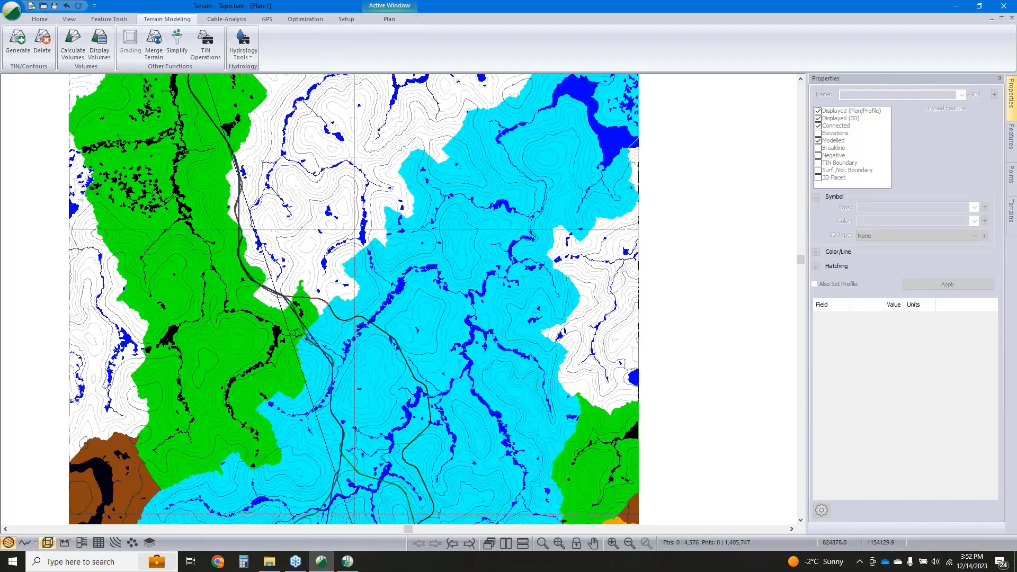
middle_click_drag(318, 183, 322, 224)
scroll(280, 252, "up", 3)
left_click(278, 252)
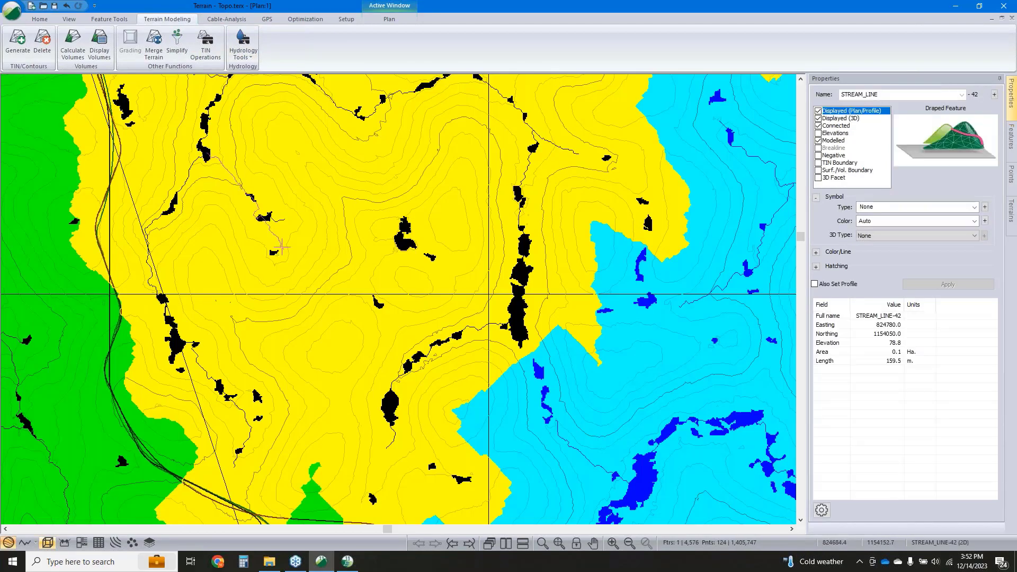
Review the Drainage Area hydrology tool and pick a point partway along the selected stream line beside its small pond.
left_click(244, 51)
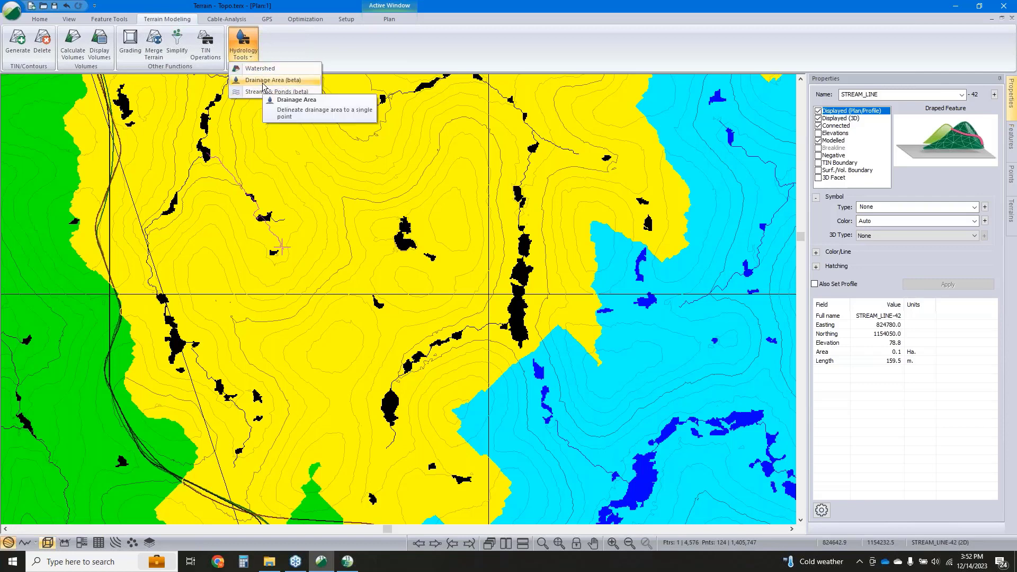
left_click(359, 134)
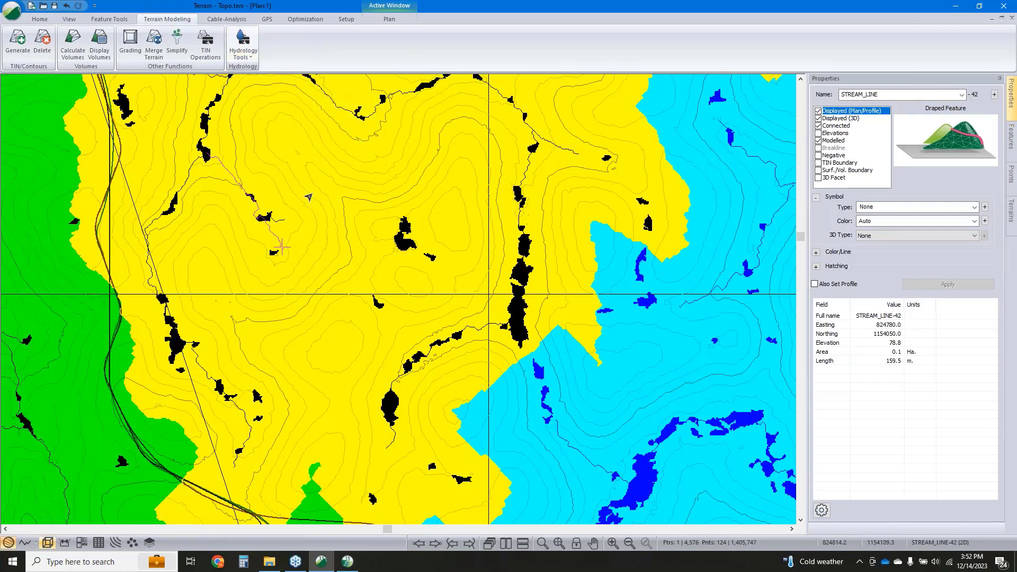
left_click(253, 209)
mouse_move(263, 216)
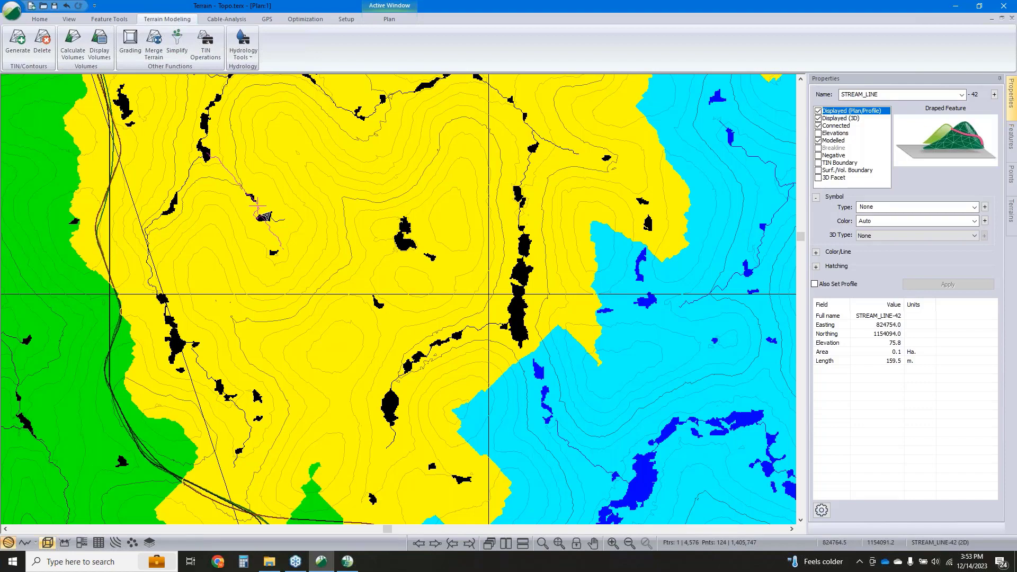
Select the explored path .XPATH_507387 in the blue catchment area to examine its name and properties.
scroll(308, 244, "down", 5)
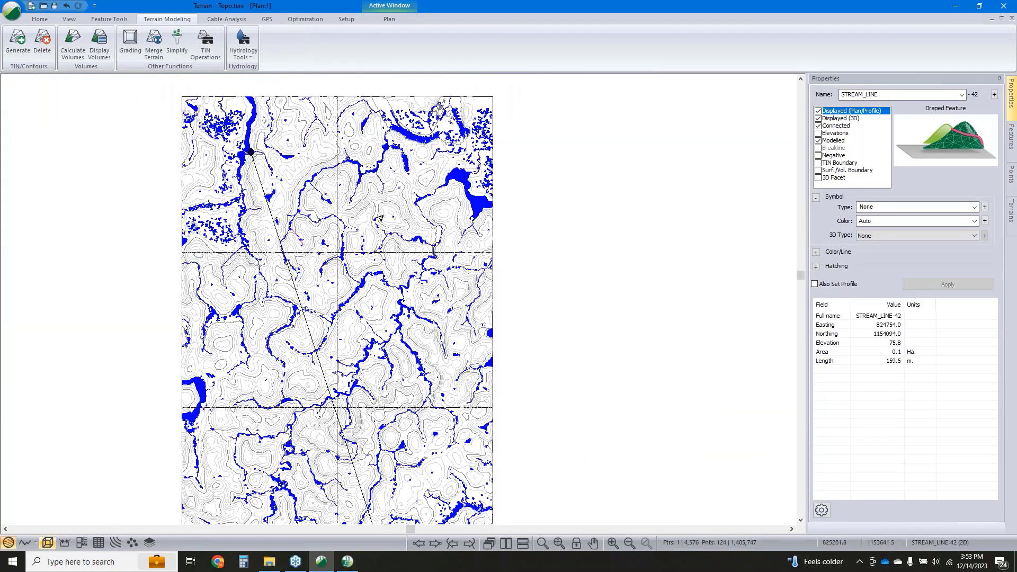
middle_click_drag(363, 291, 376, 216)
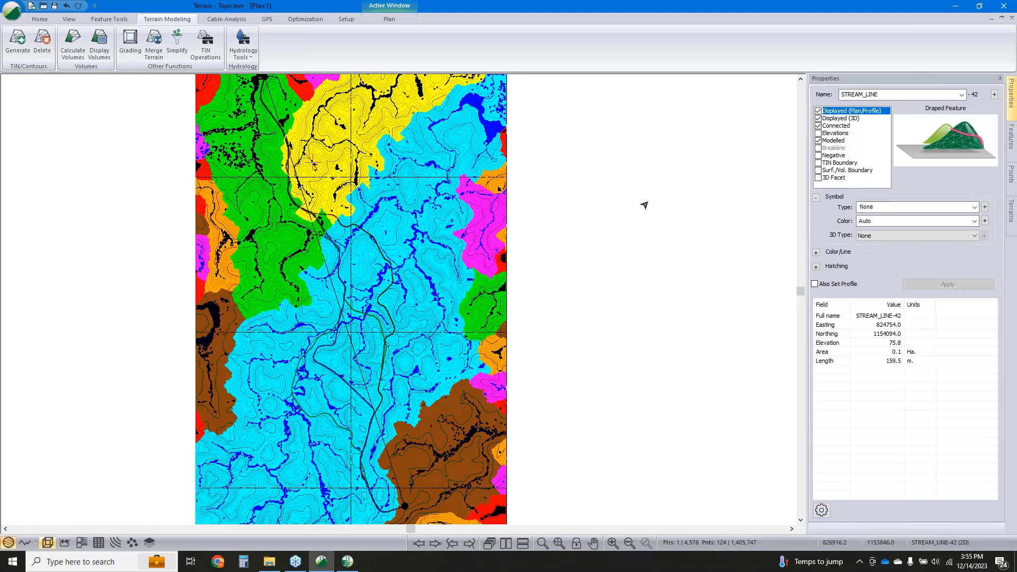
scroll(326, 352, "up", 3)
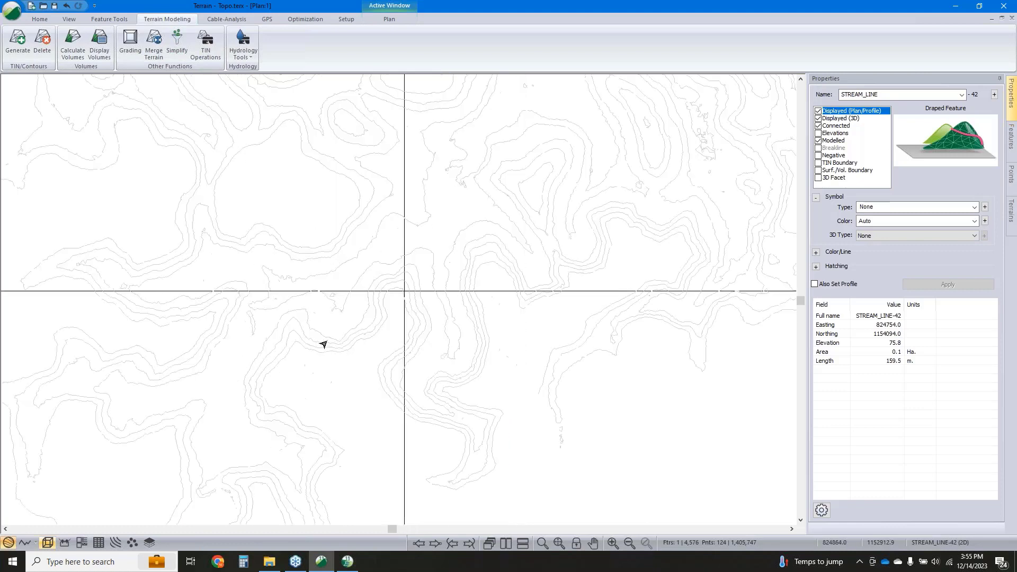
scroll(324, 345, "up", 2)
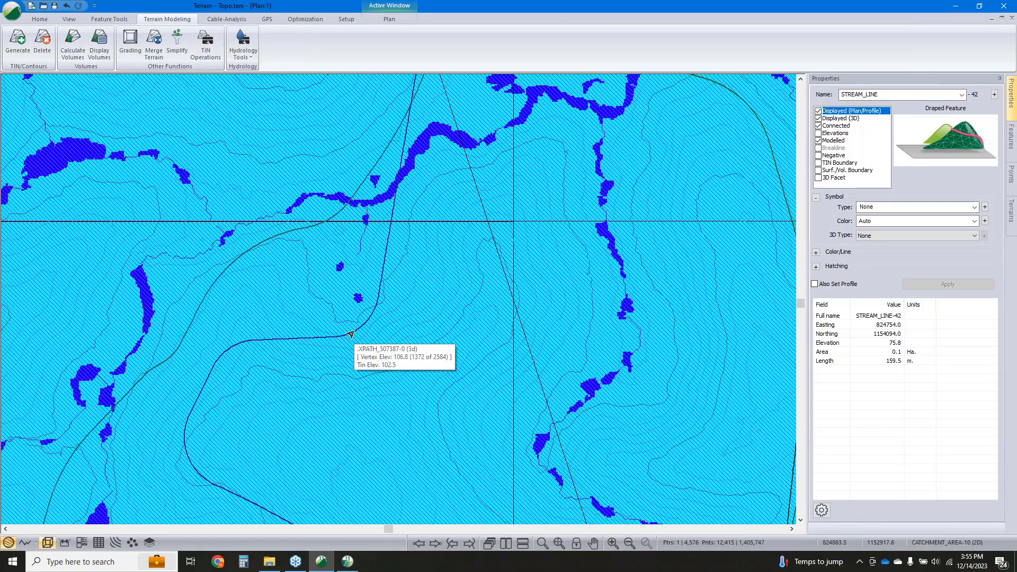
left_click(350, 334)
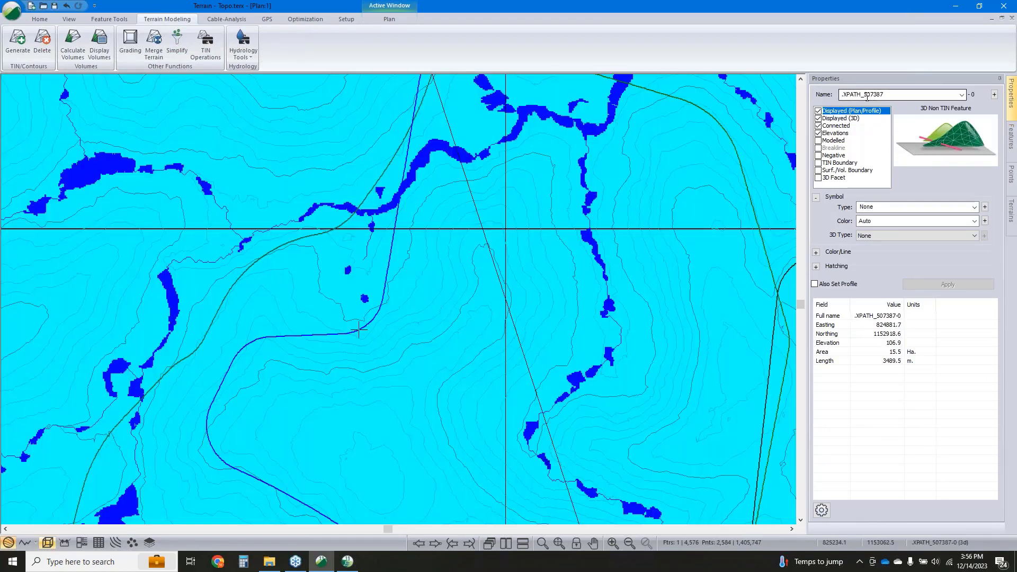
left_click(867, 96)
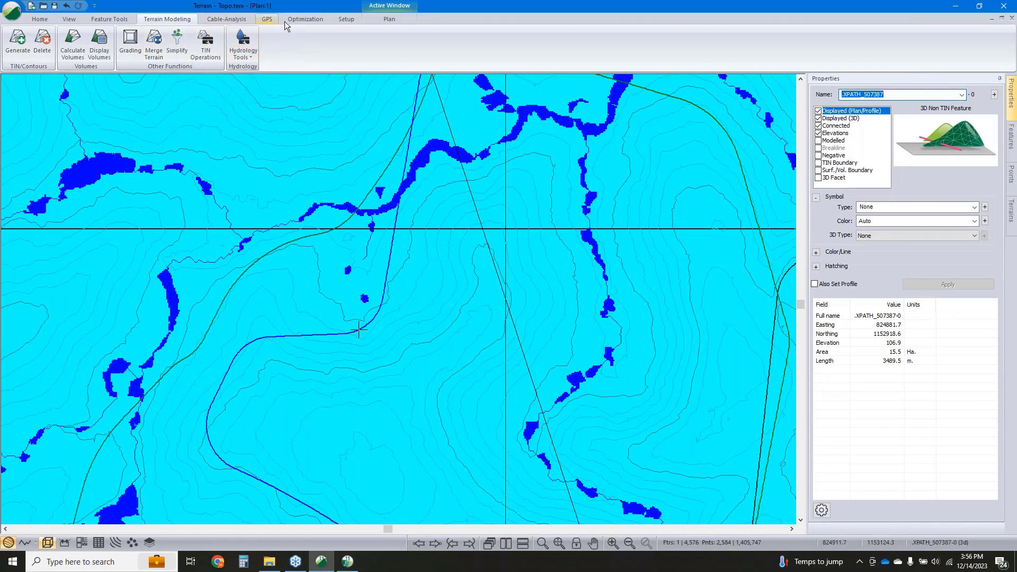
Review the default construction zone costs, slopes and grade limits without changing them.
left_click(300, 18)
left_click(88, 48)
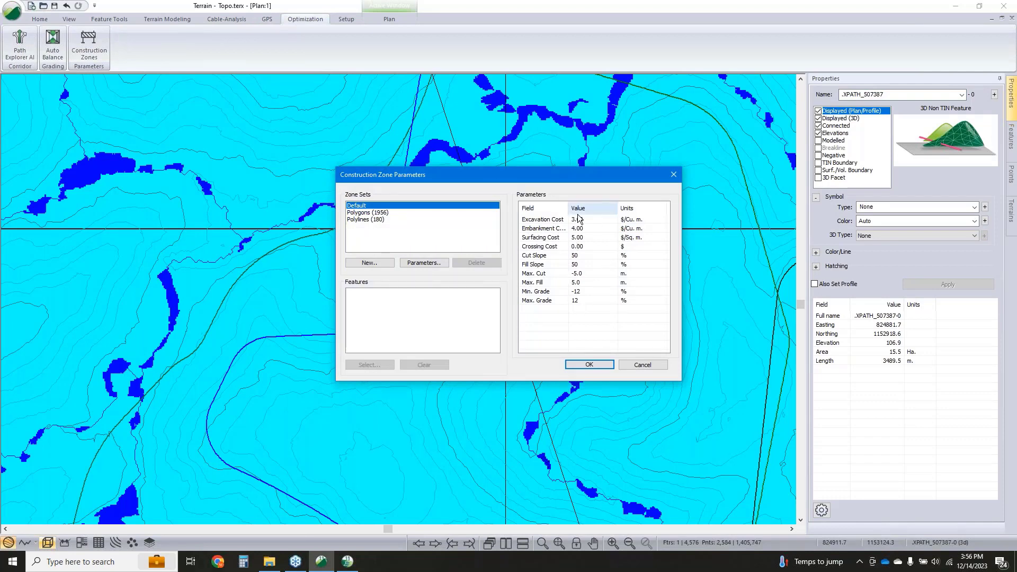
left_click(643, 368)
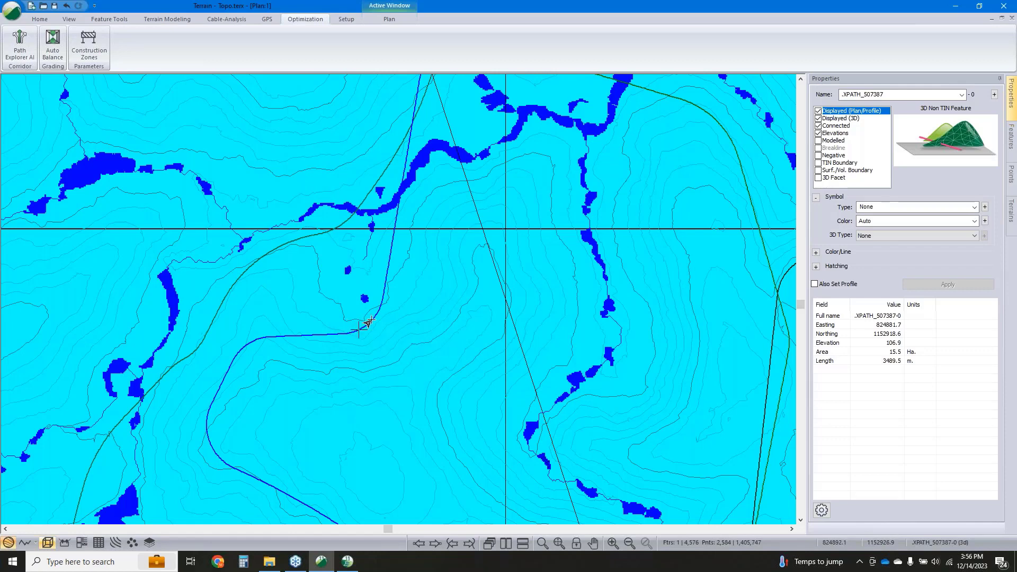
Compare the properties of the explored paths .XPATH_507387 and .XPATH_504332.
left_click(390, 266)
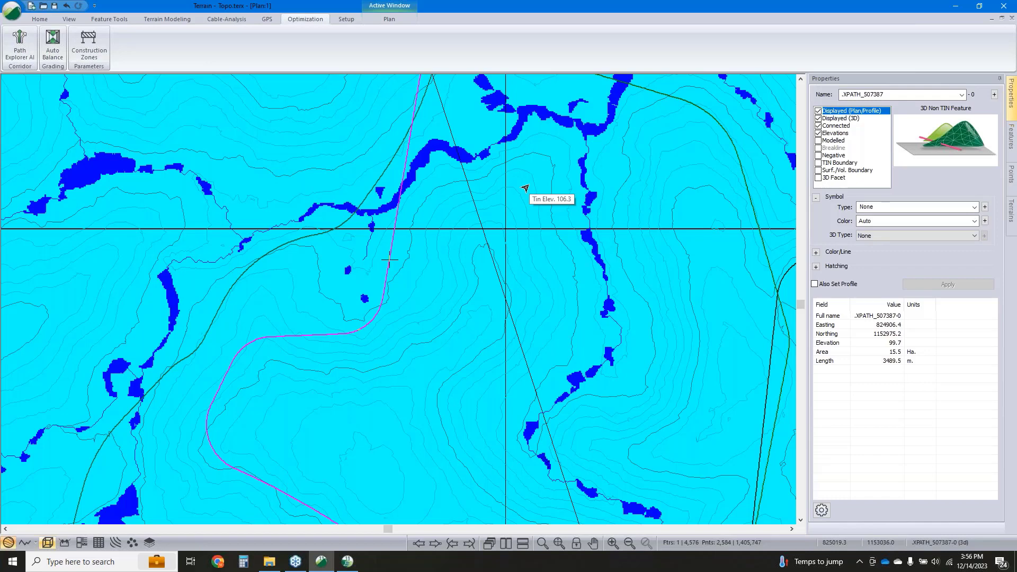
left_click(314, 236)
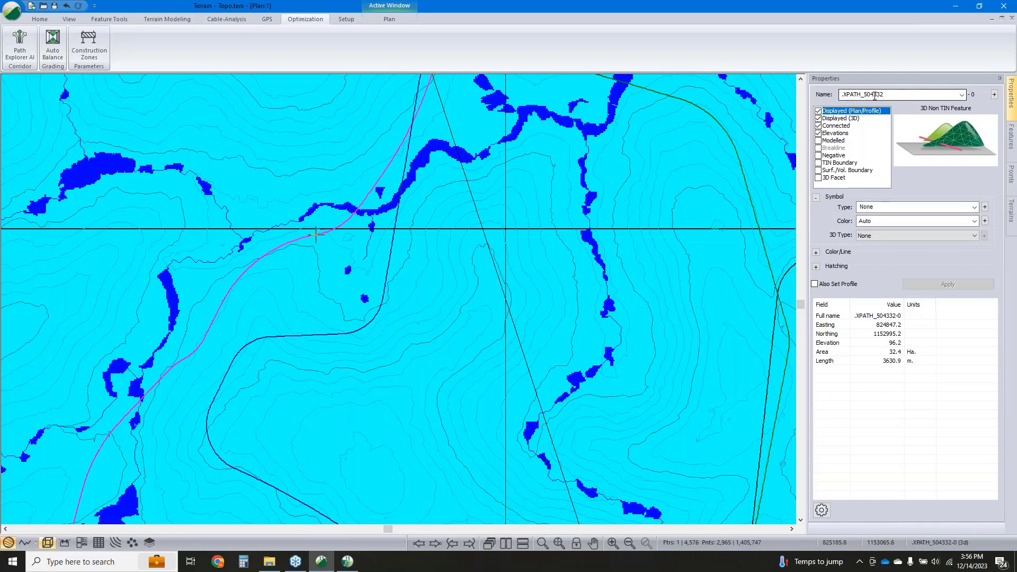
left_click(388, 269)
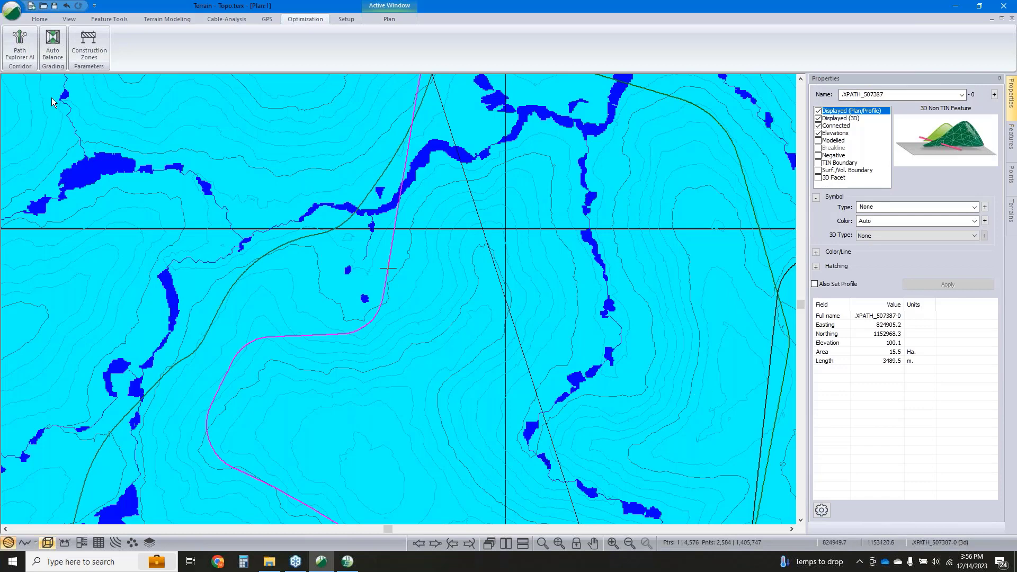
Review the available hydrology tools for watersheds, drainage areas, and streams and ponds.
mouse_move(461, 216)
left_click(157, 18)
left_click(255, 56)
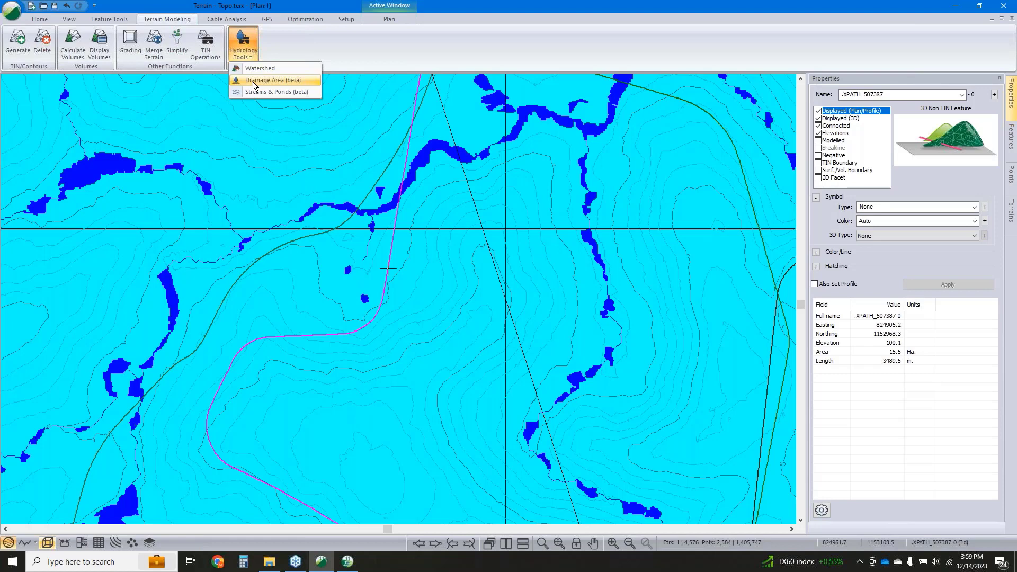
Start a web map import with Google satellite imagery and show the region around the terrain at zoom level 13.
left_click(39, 19)
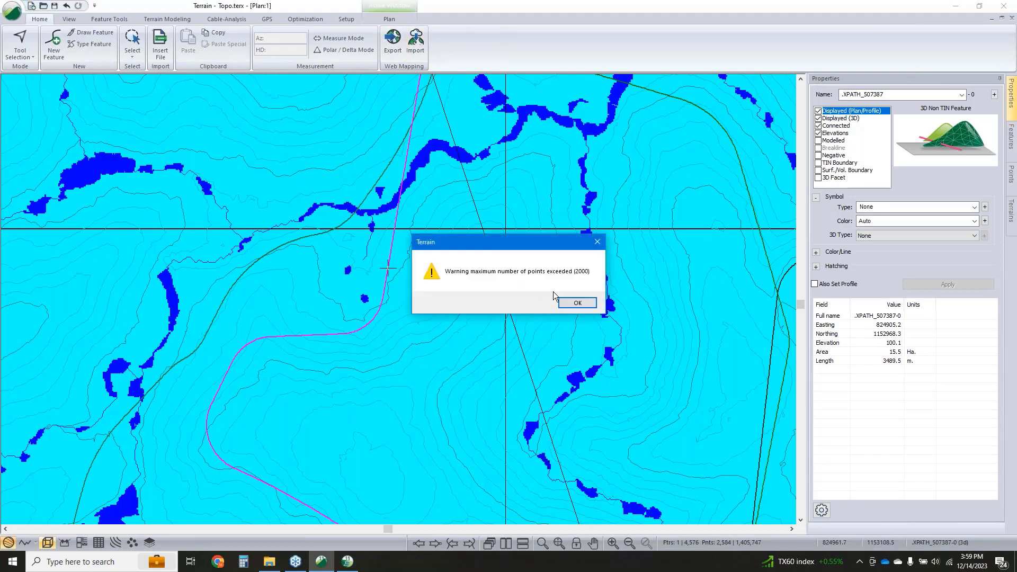
left_click(578, 303)
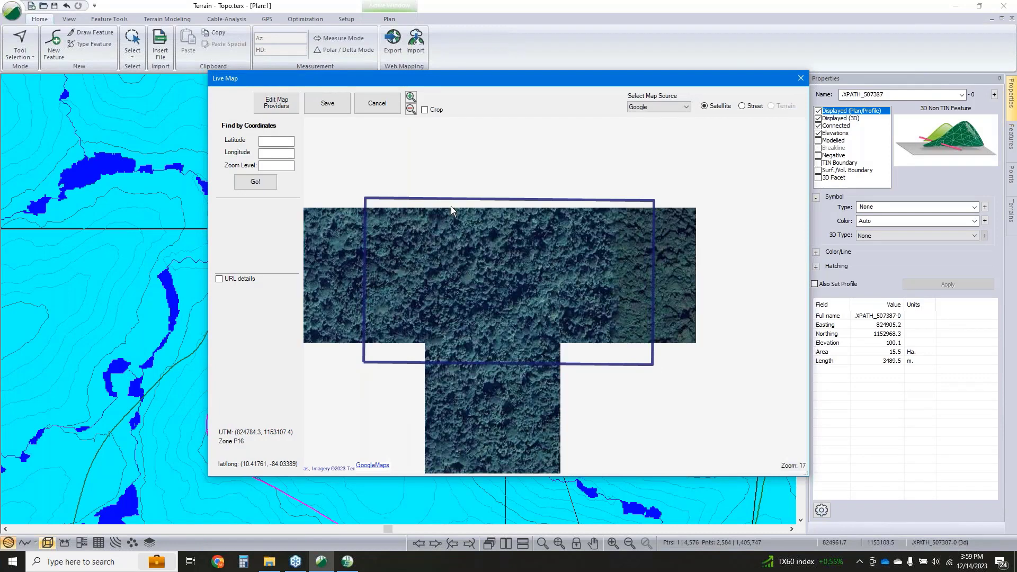
scroll(510, 287, "down", 2)
scroll(509, 281, "down", 2)
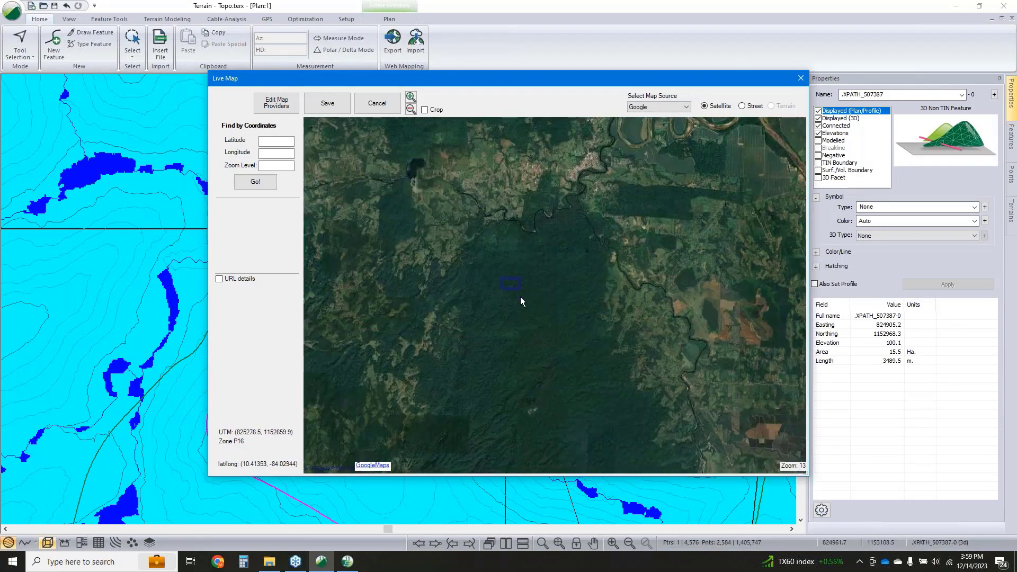
Try a tall rectangular crop area around the project extents on the live satellite map.
left_click(425, 111)
left_click_drag(454, 202, 590, 416)
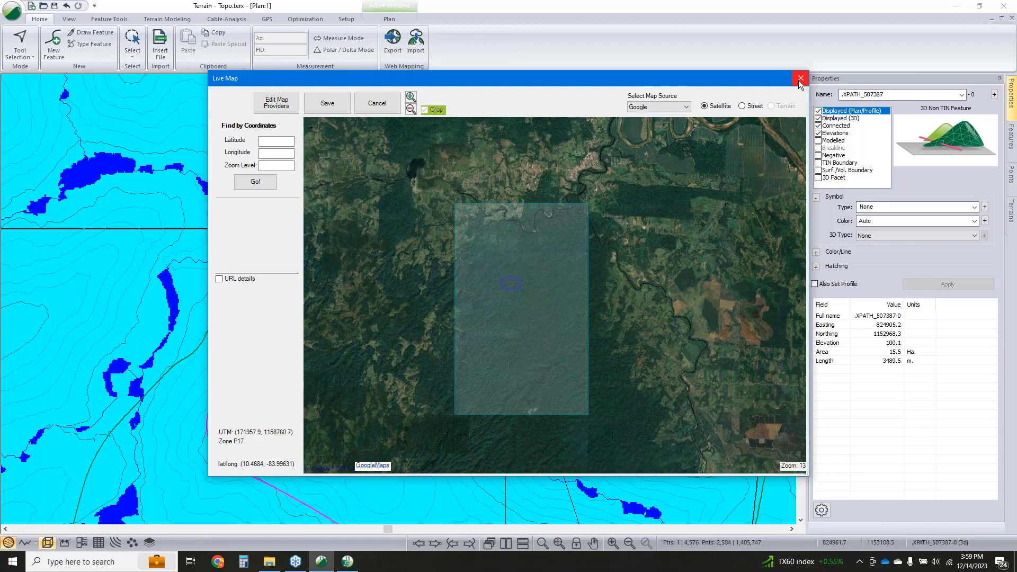
left_click(635, 308)
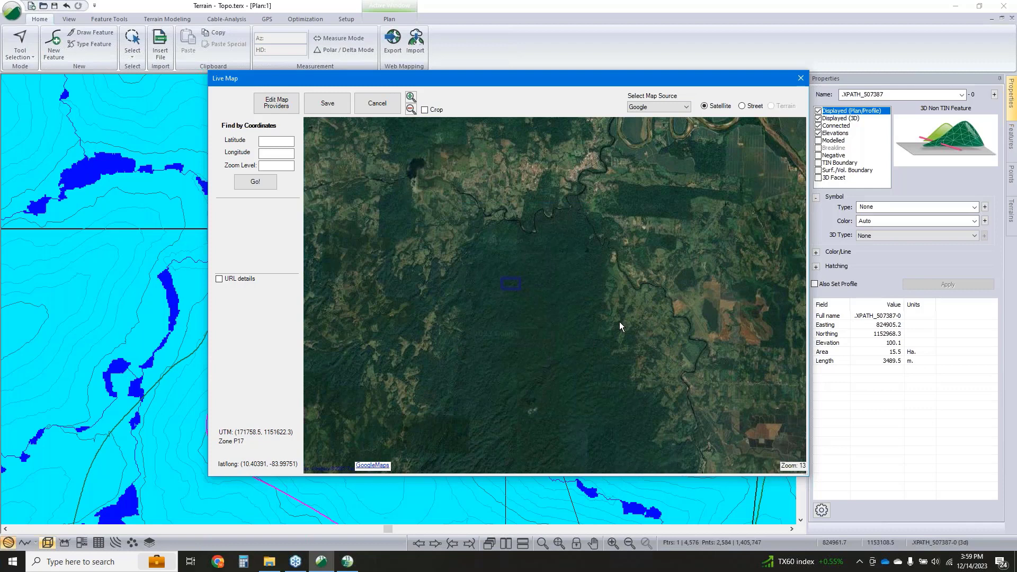